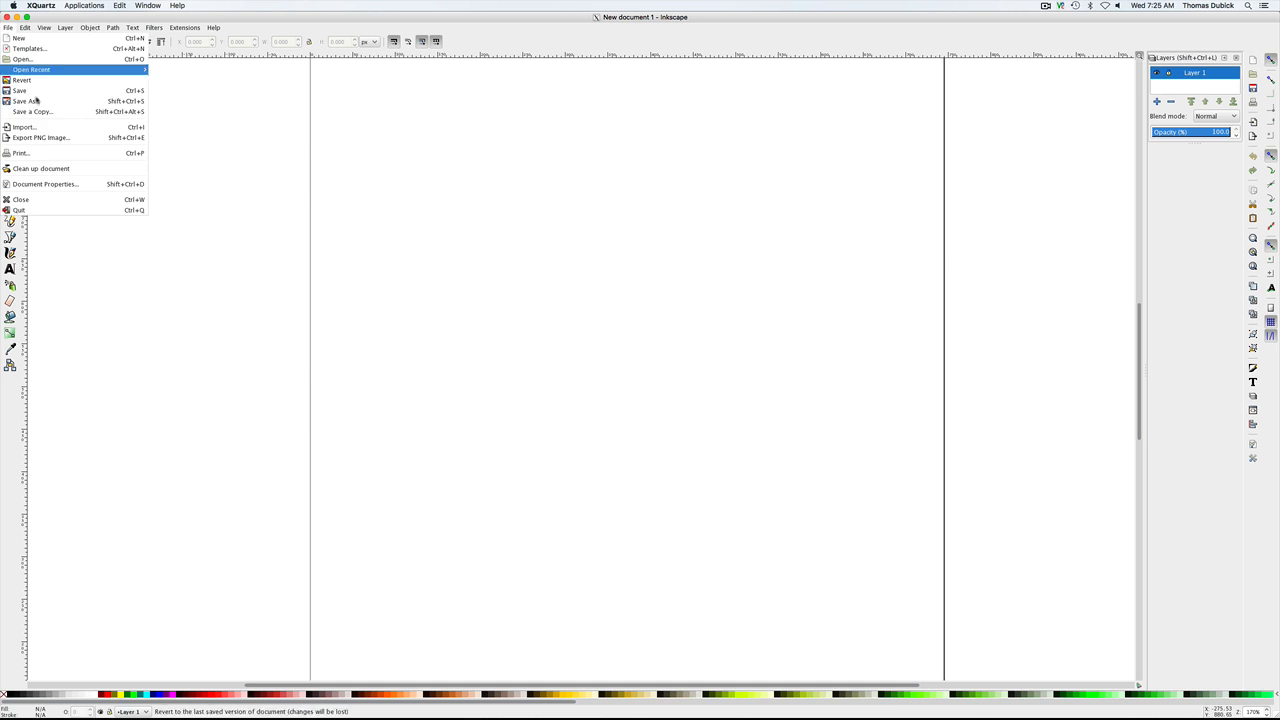
Step: Set both the document's default units and the custom page size units to inches
left_click(58, 184)
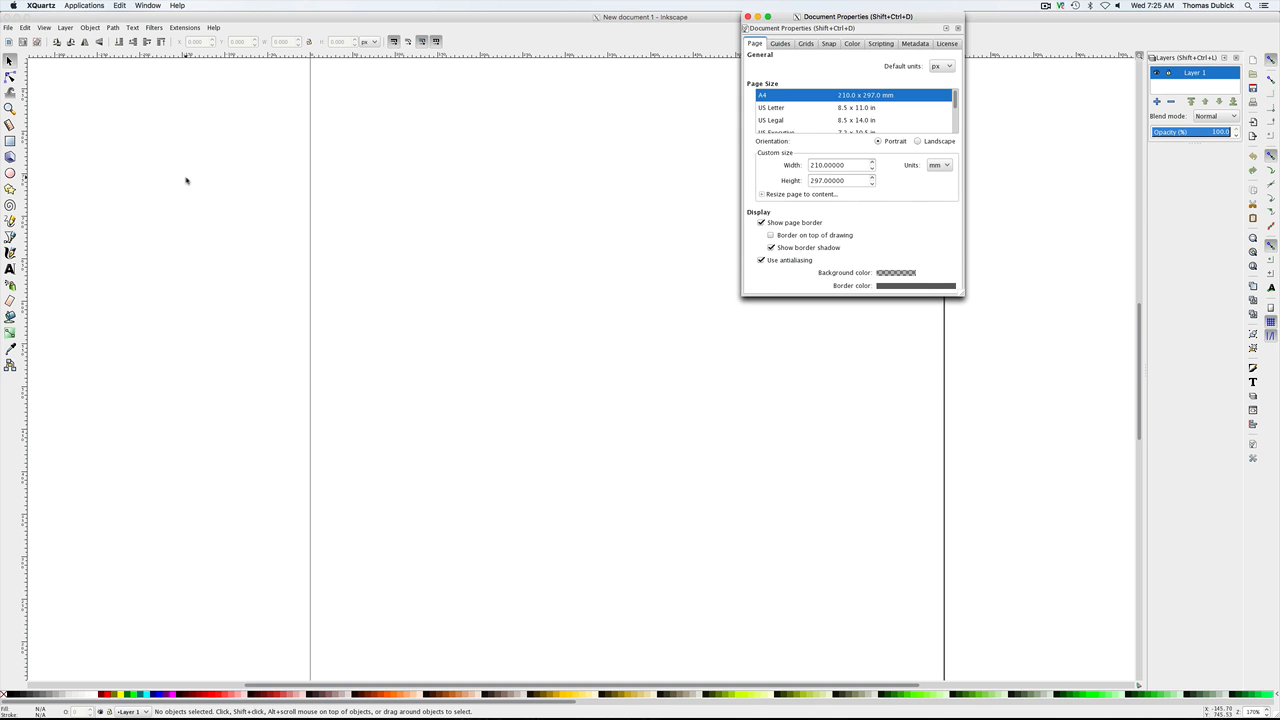
left_click(940, 66)
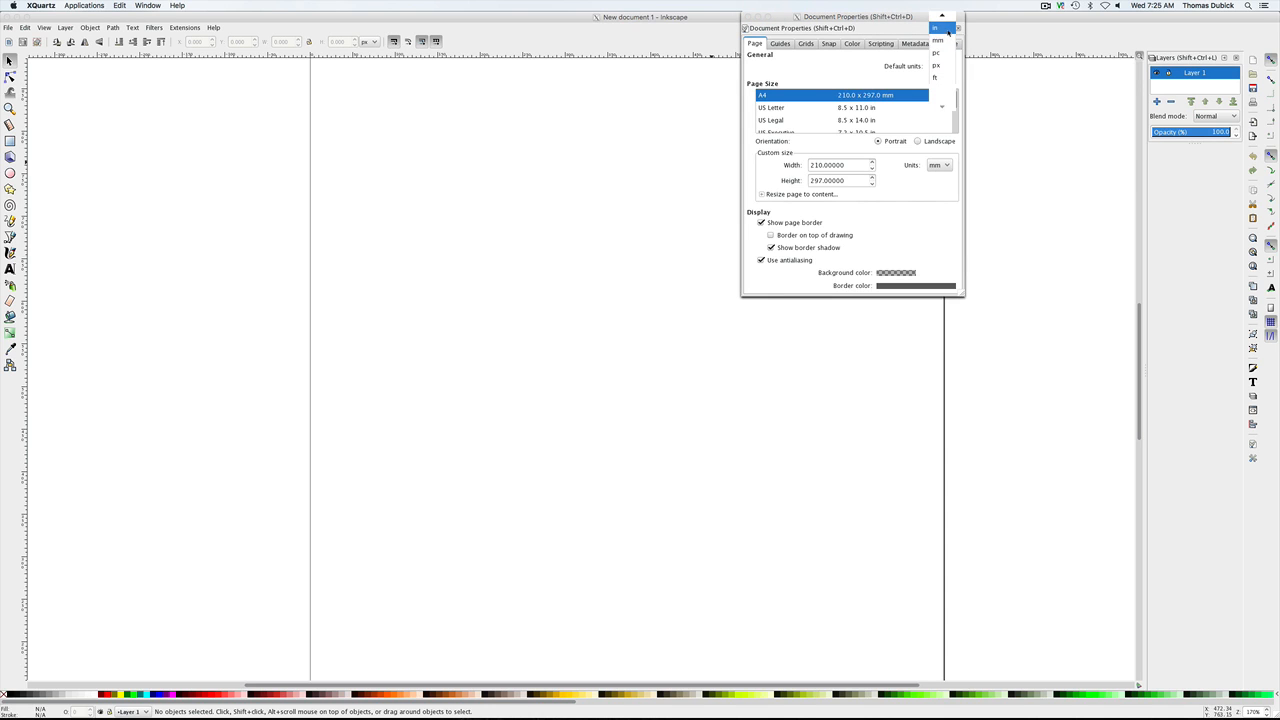
left_click(937, 28)
left_click(948, 165)
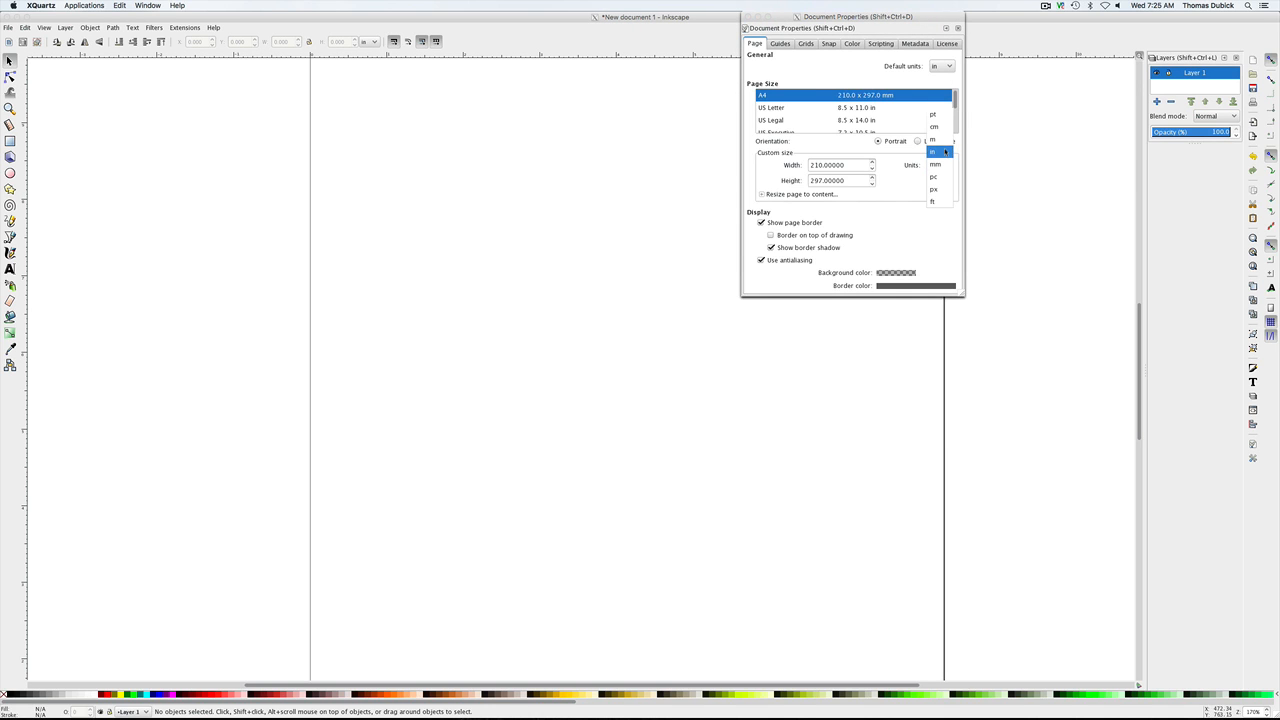
left_click(945, 151)
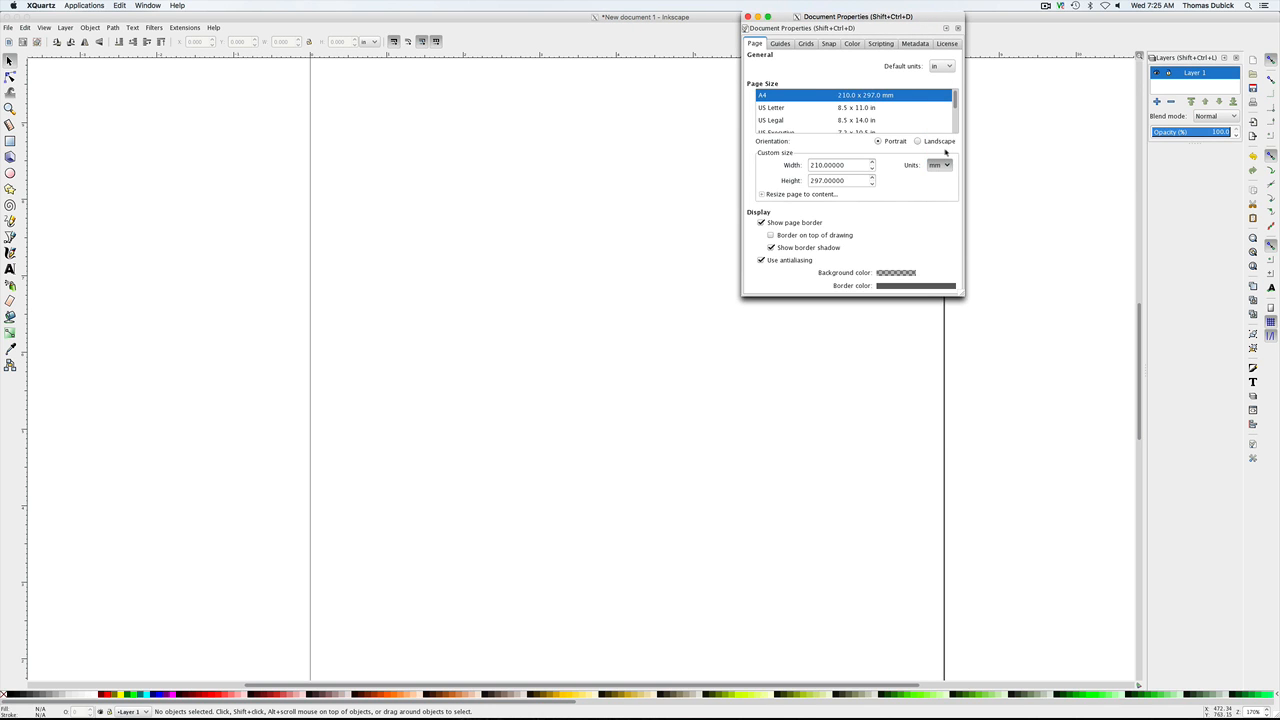
Step: Set the custom page size to 30 in wide and 20 in high, and close the document properties
left_click(872, 163)
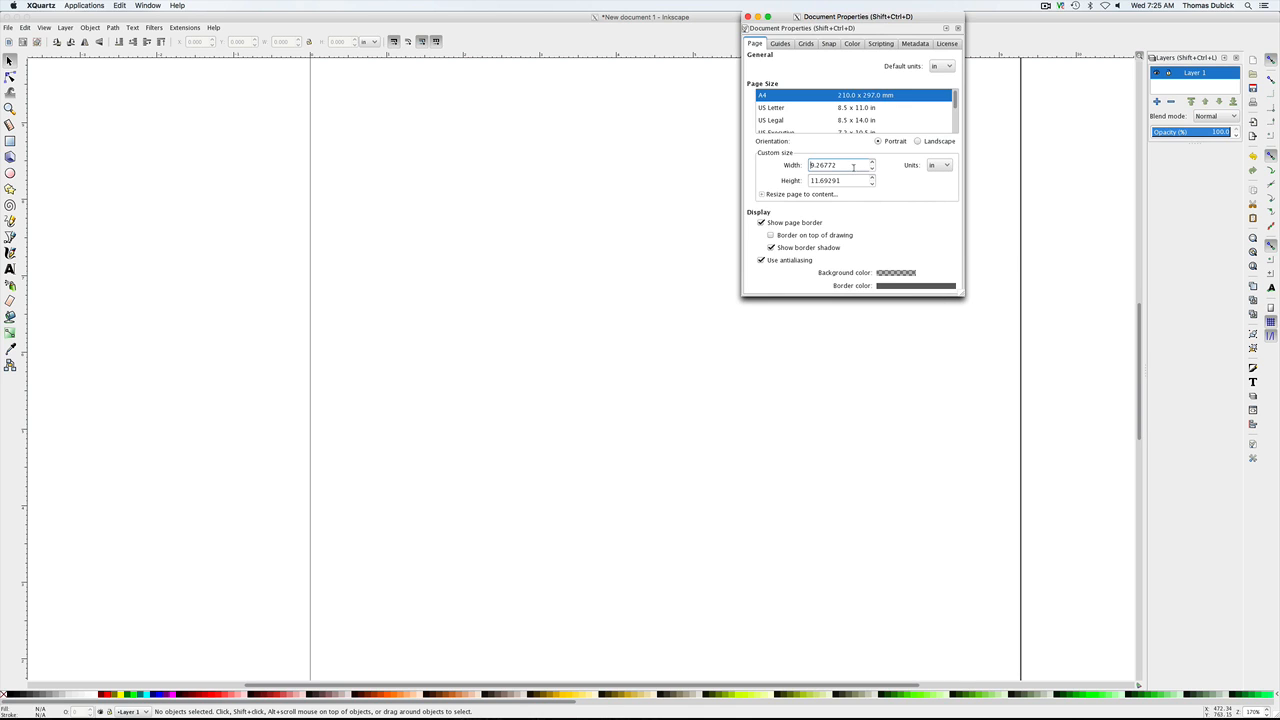
left_click_drag(851, 166, 788, 153)
key("BackSpace")
type("30.00")
left_click(843, 181)
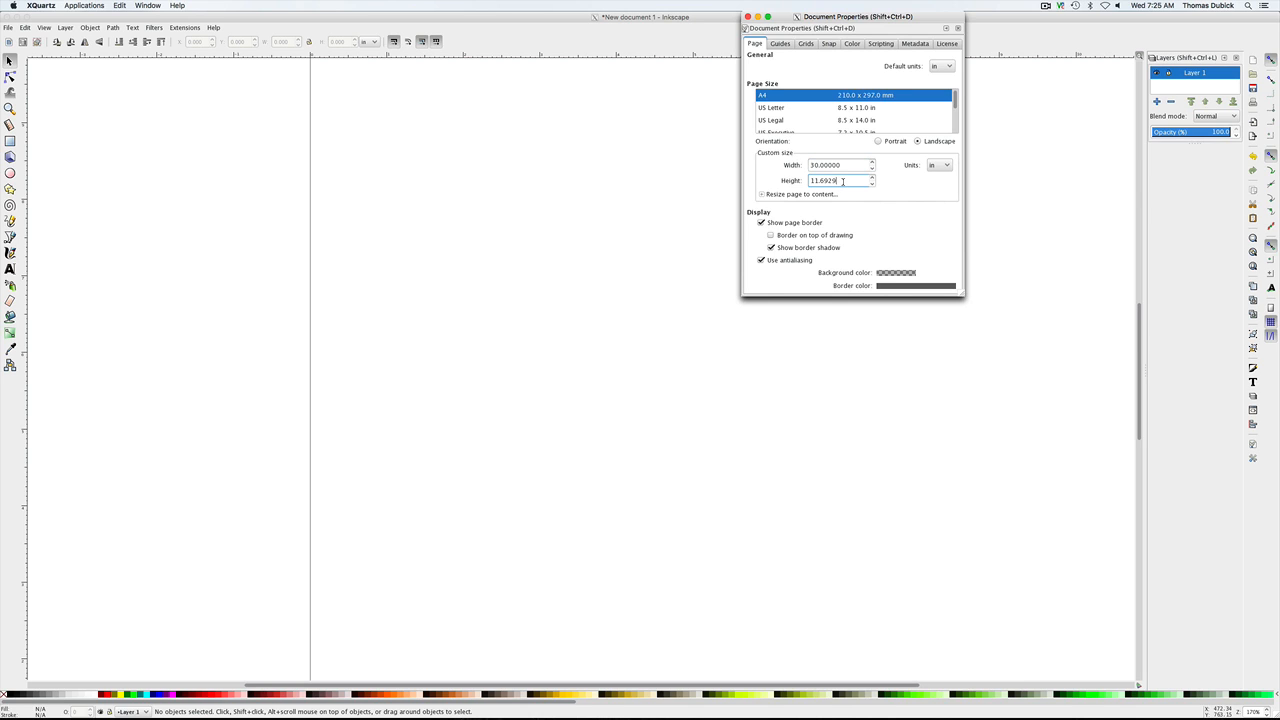
key("BackSpace")
key("BackSpace")
key("BackSpace")
key("BackSpace")
key("BackSpace")
key("BackSpace")
key("BackSpace")
type("20.000")
left_click(888, 236)
left_click(748, 16)
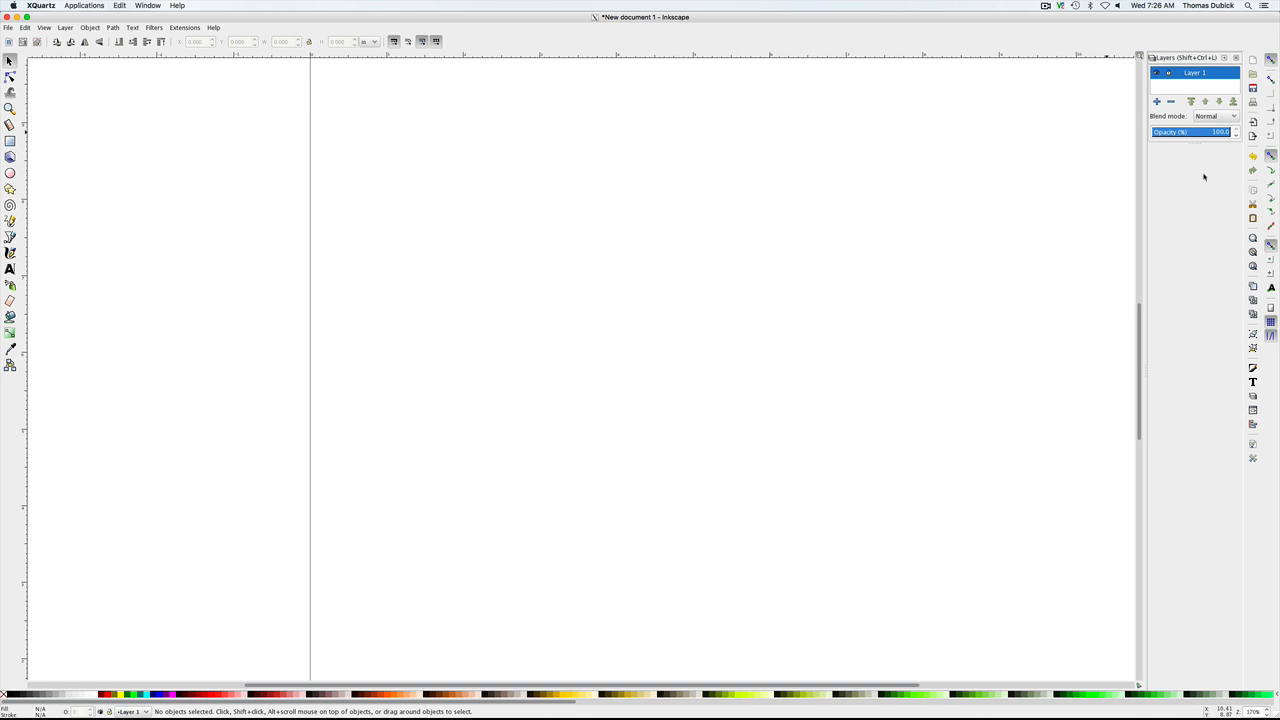
Step: Draw a rectangle about 4.2 in wide and 3.3 in high near the page's upper-left corner
left_click(1253, 299)
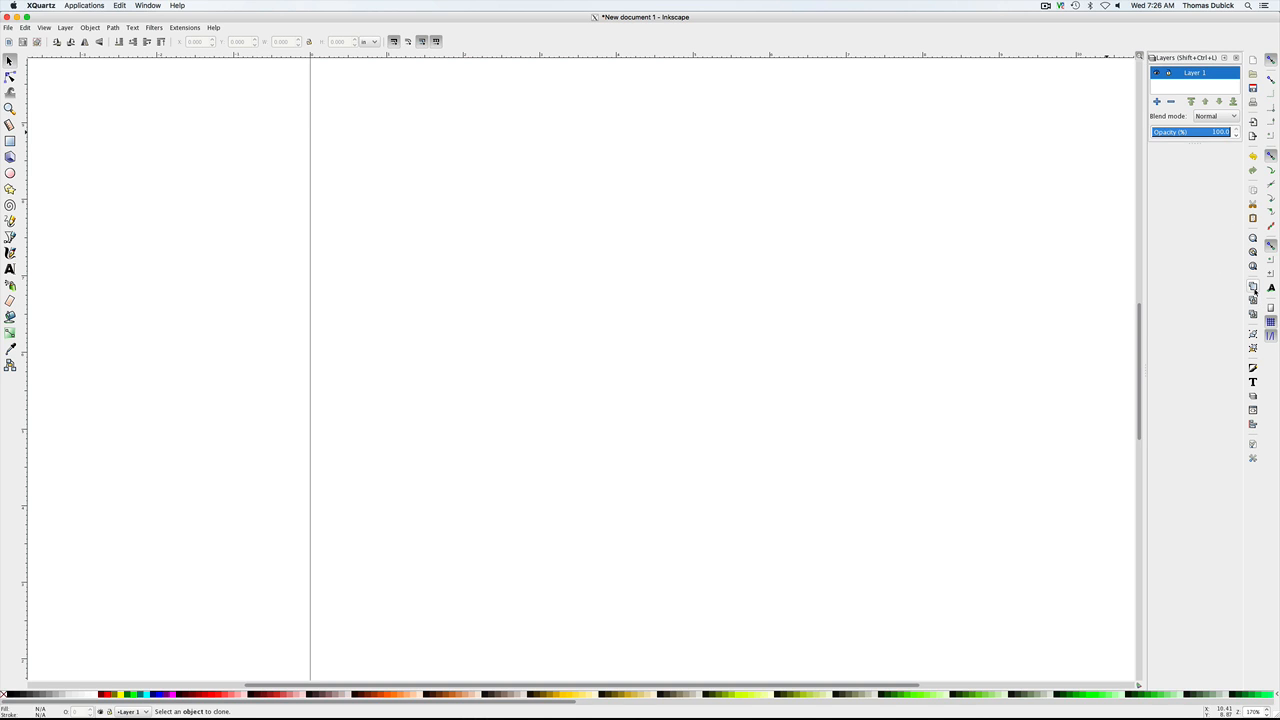
right_click(820, 229)
left_click(561, 186)
scroll(561, 186, "down", 4)
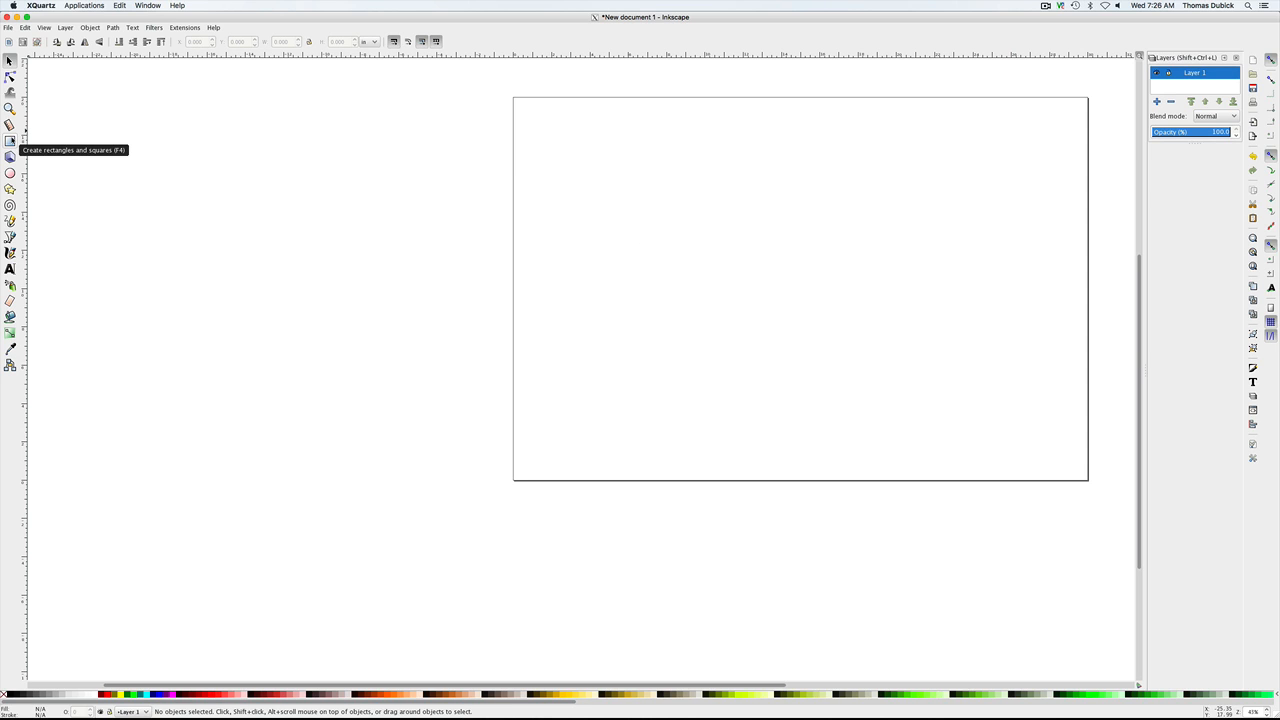
left_click(10, 141)
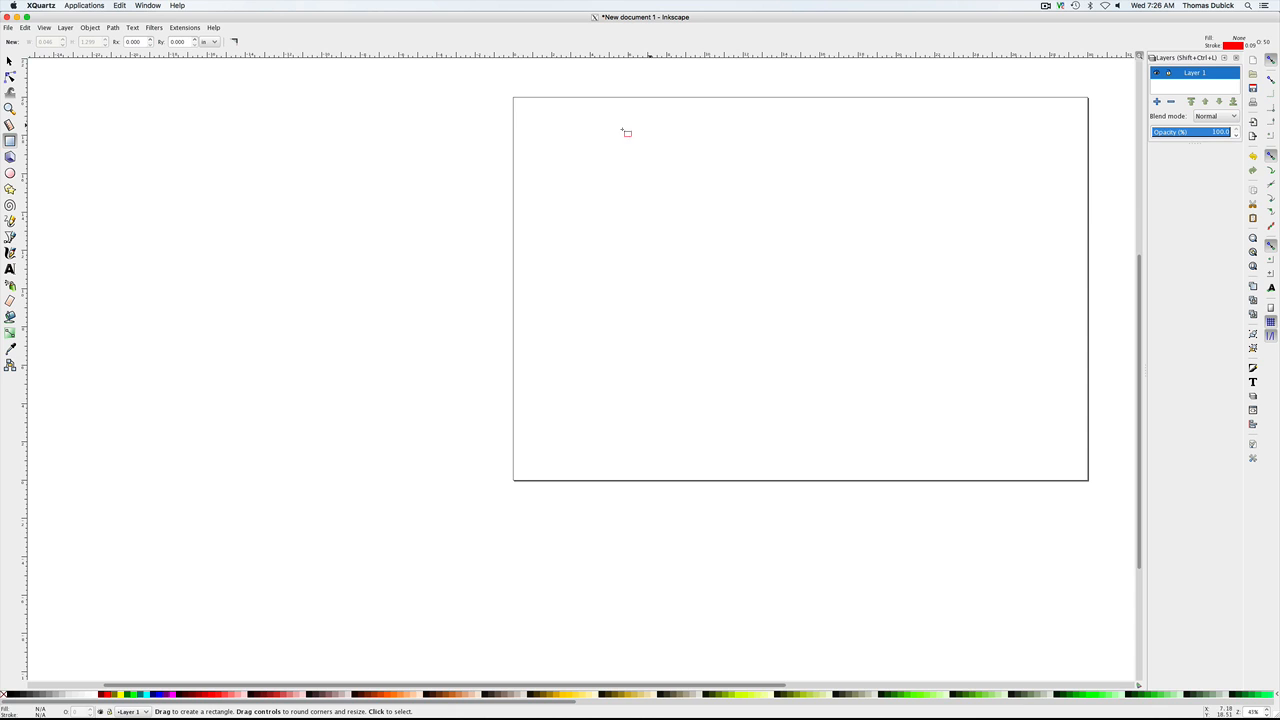
left_click_drag(560, 128, 640, 190)
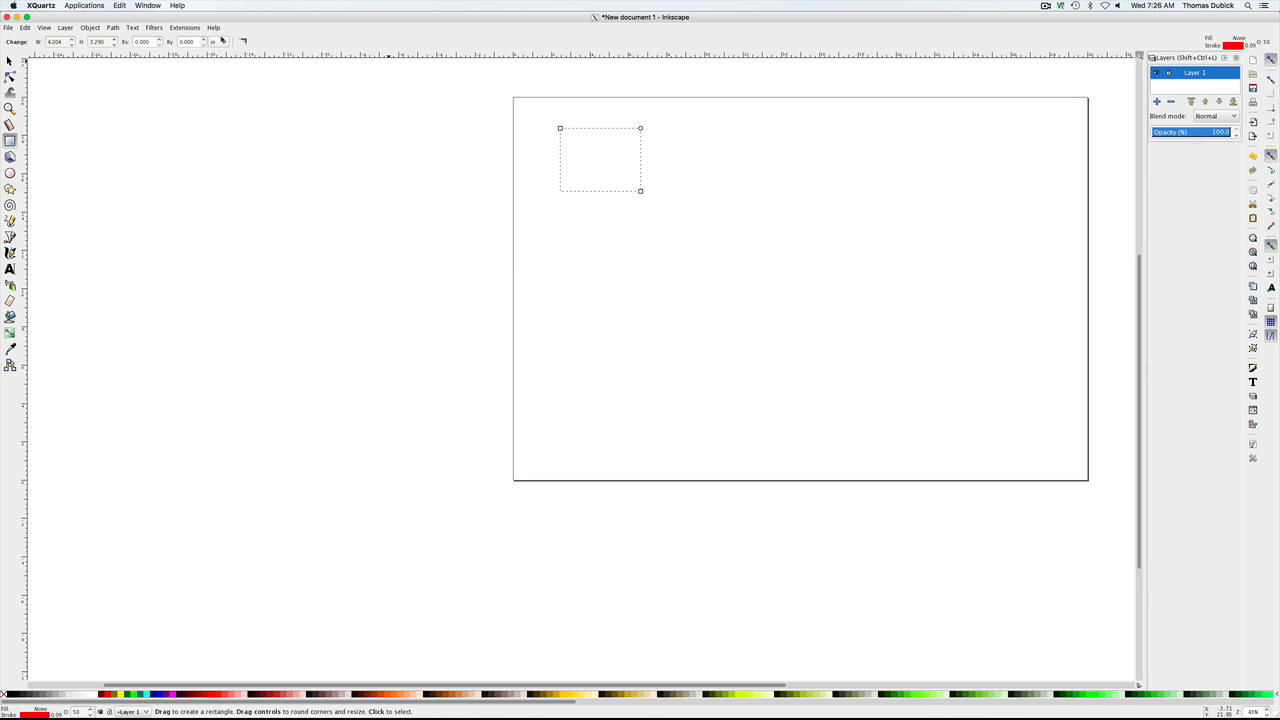
Step: Check the rectangle's stroke width in its stroke style settings
left_click(90, 27)
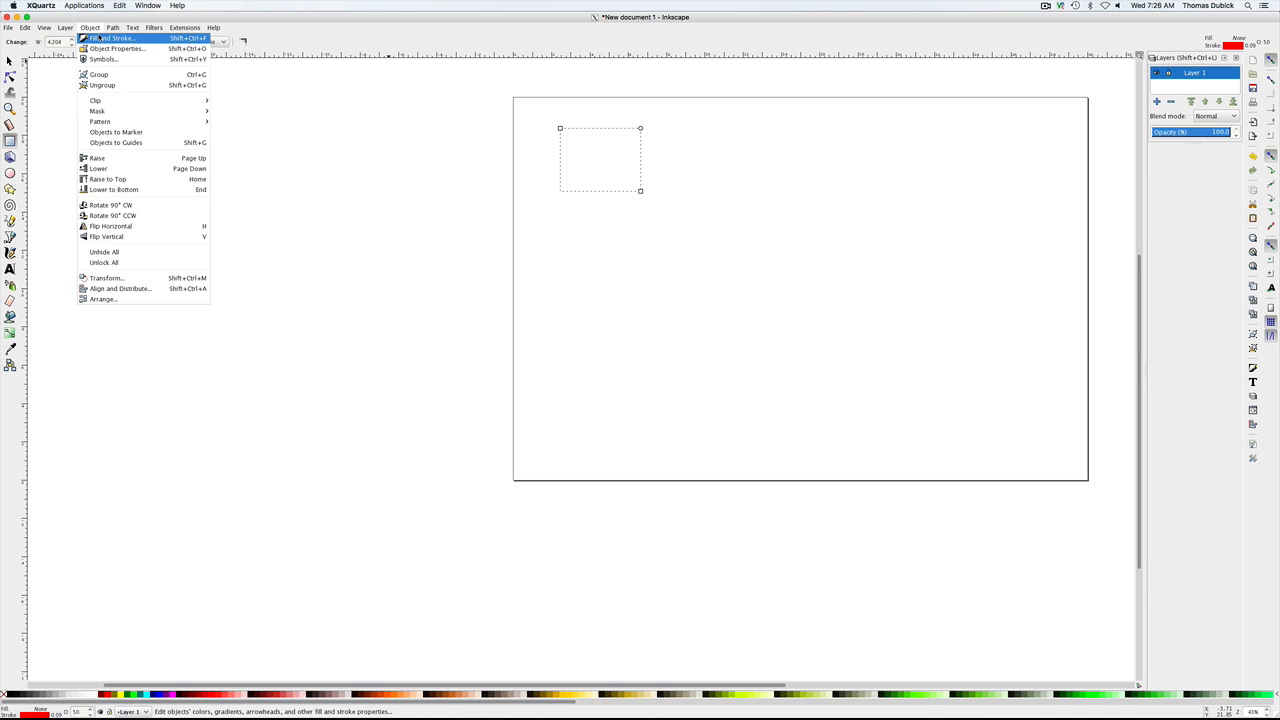
left_click(100, 40)
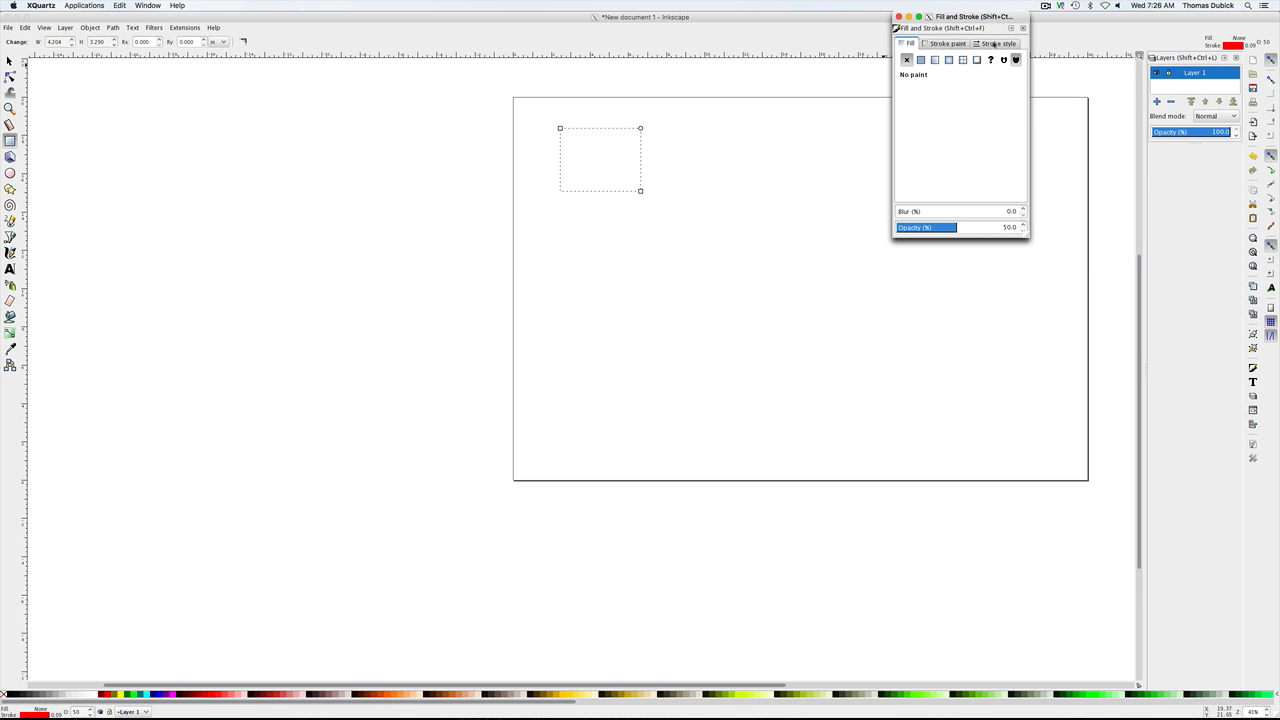
left_click(994, 44)
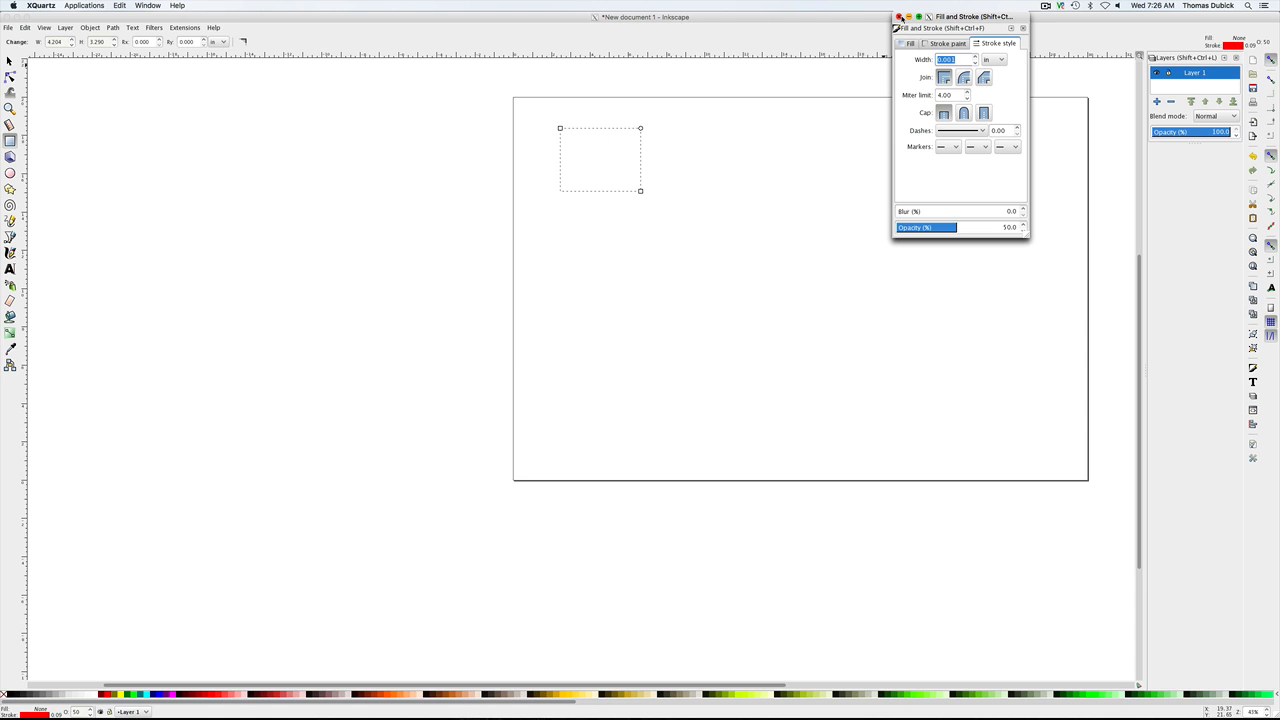
left_click(898, 17)
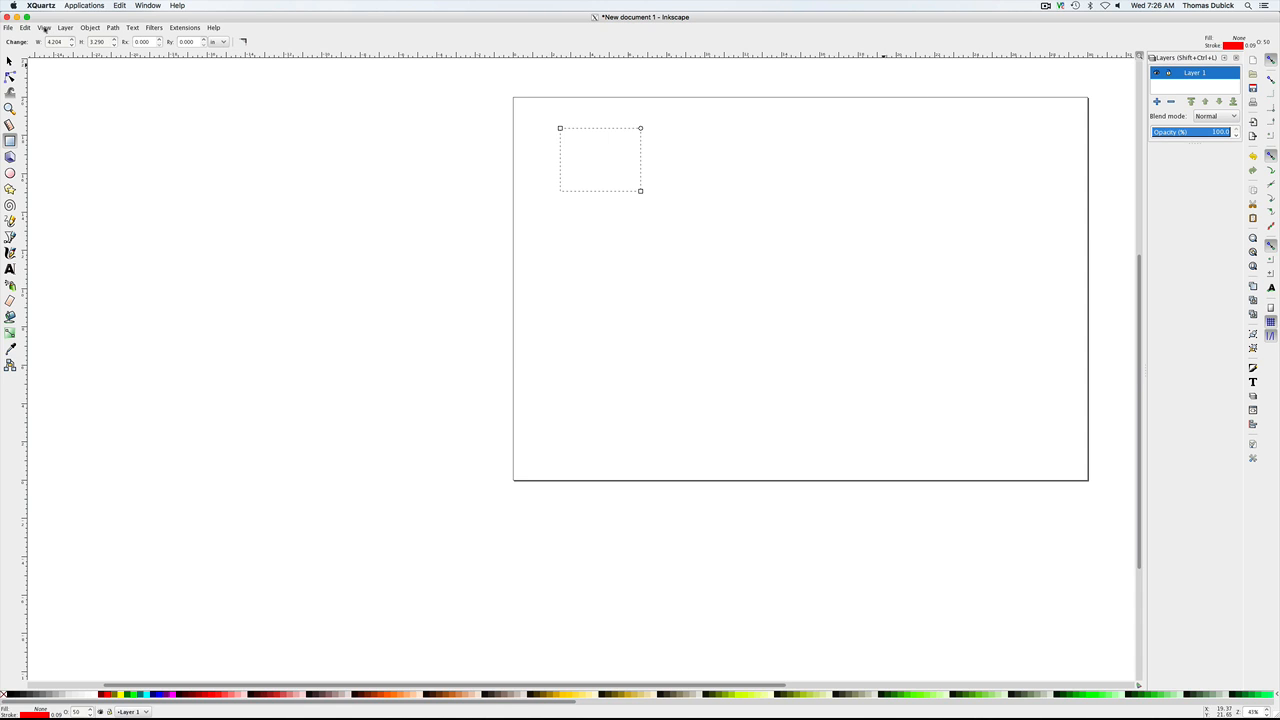
Step: Switch the canvas display mode to Outline
left_click(44, 28)
mouse_move(67, 49)
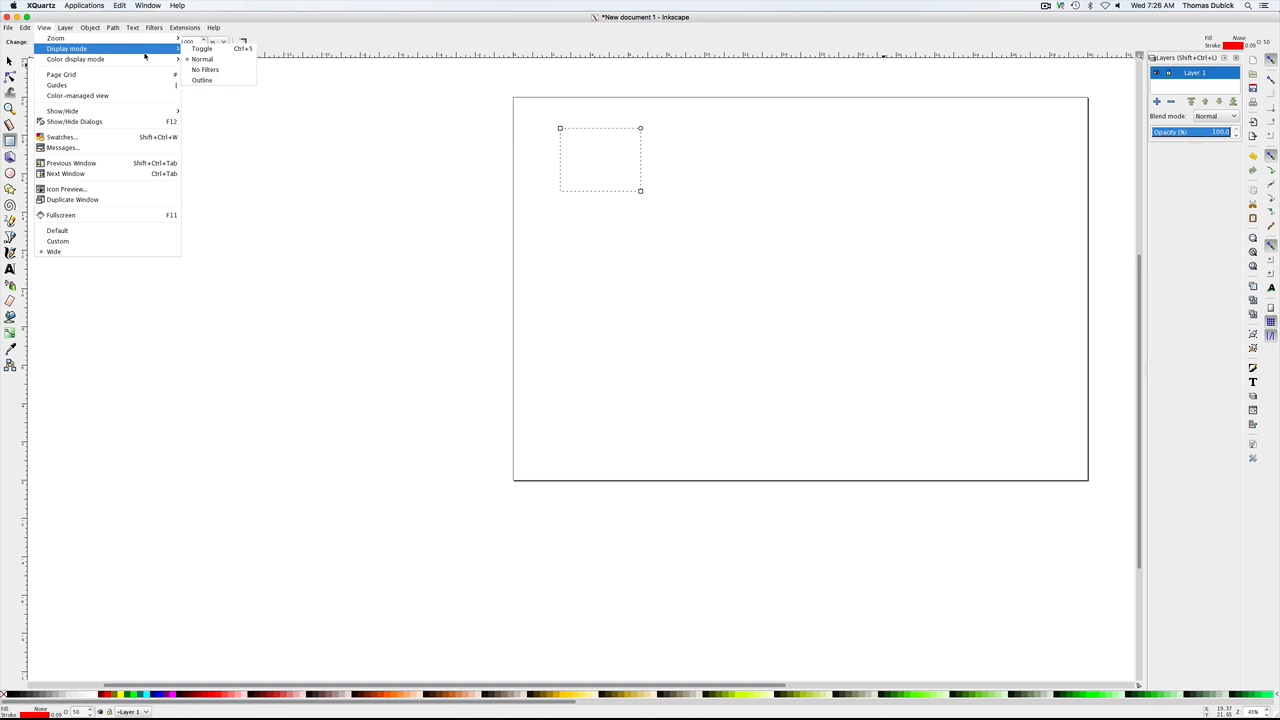
left_click(202, 80)
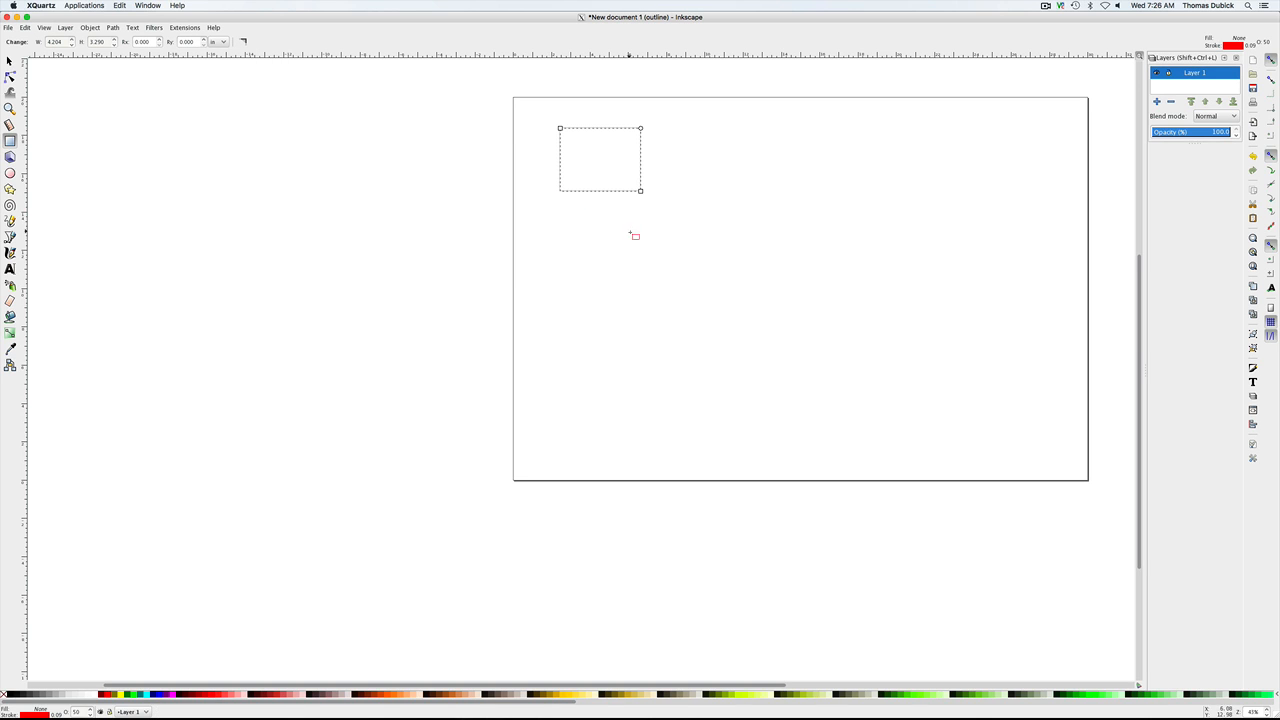
Step: Resize the rectangle to 0.500 in wide and 0.150 in high, and move it up to about X 2.66, Y 16.32 in
left_click(10, 61)
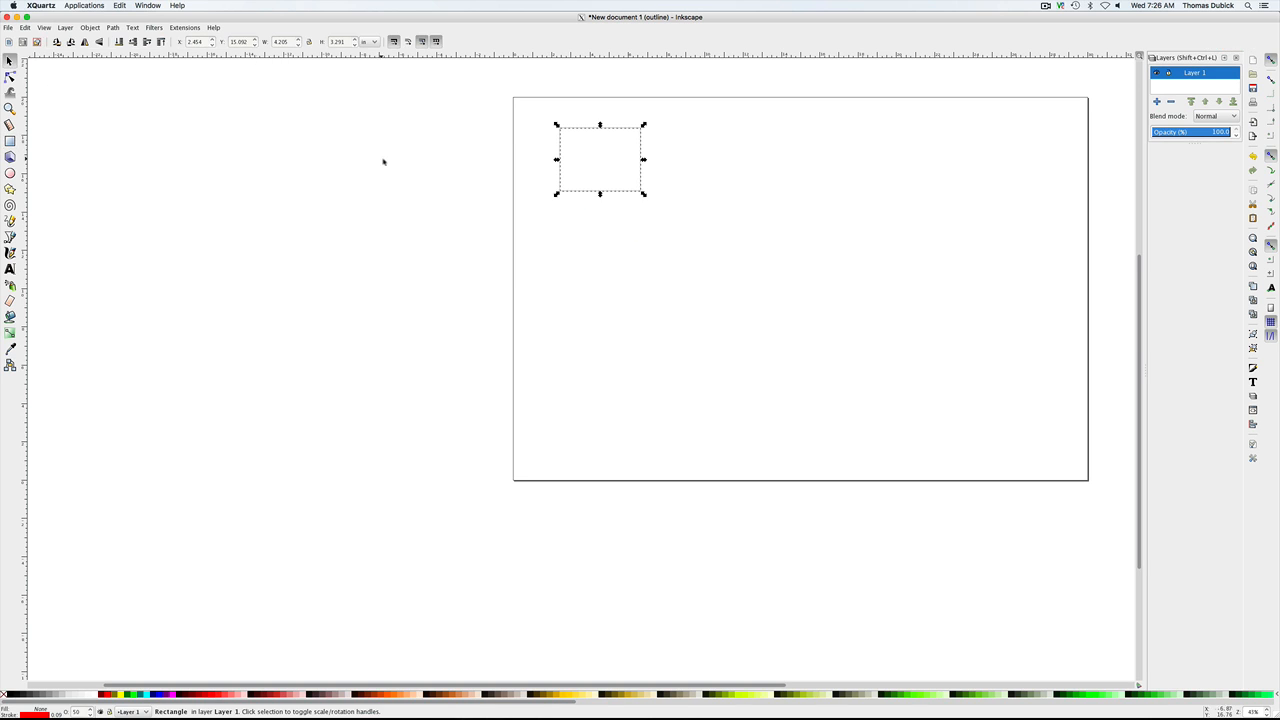
left_click(665, 248)
left_click(611, 131)
left_click(342, 42)
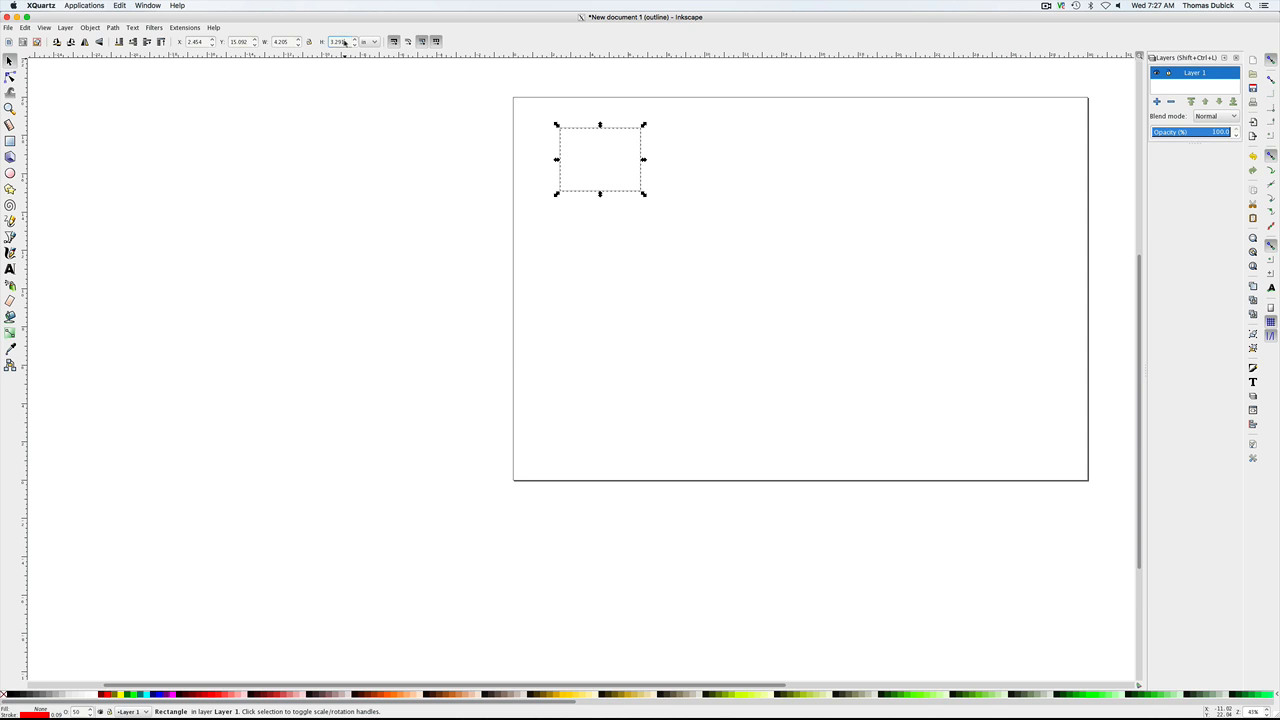
left_click(287, 42)
key("BackSpace")
key("BackSpace")
key("BackSpace")
key("Return")
left_click(349, 42)
type("3")
type("500")
key("Return")
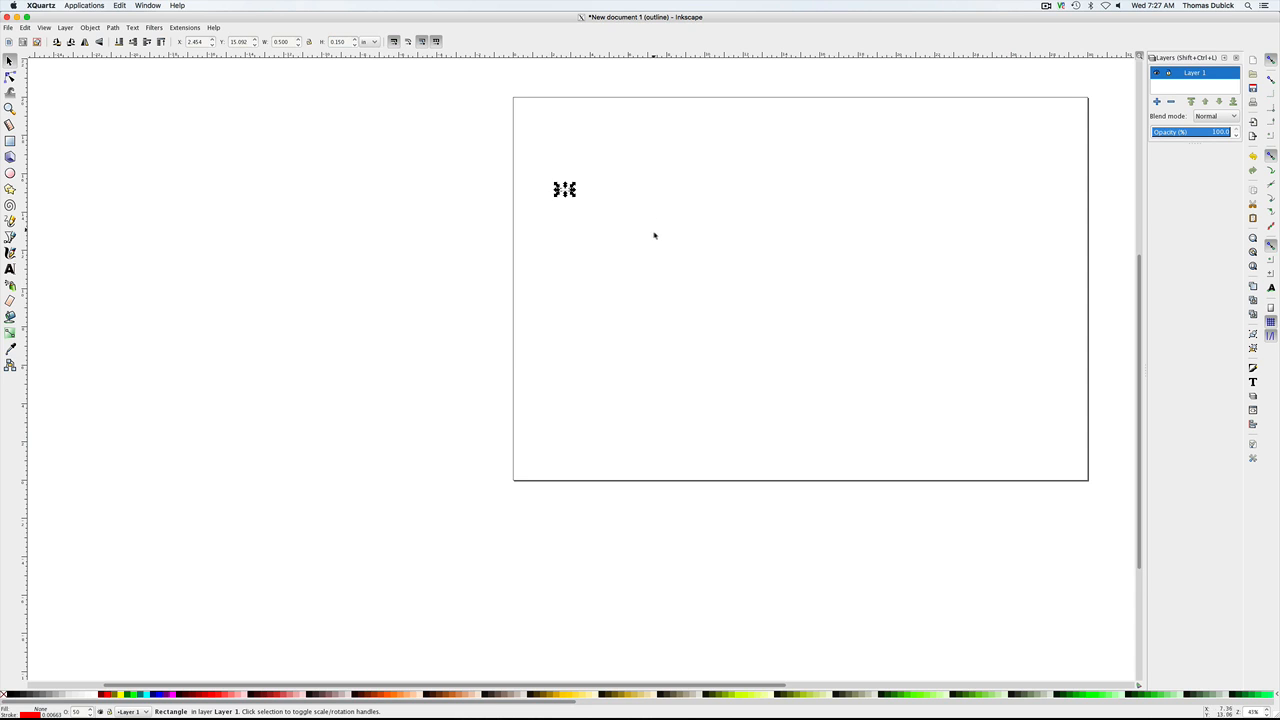
left_click(654, 235)
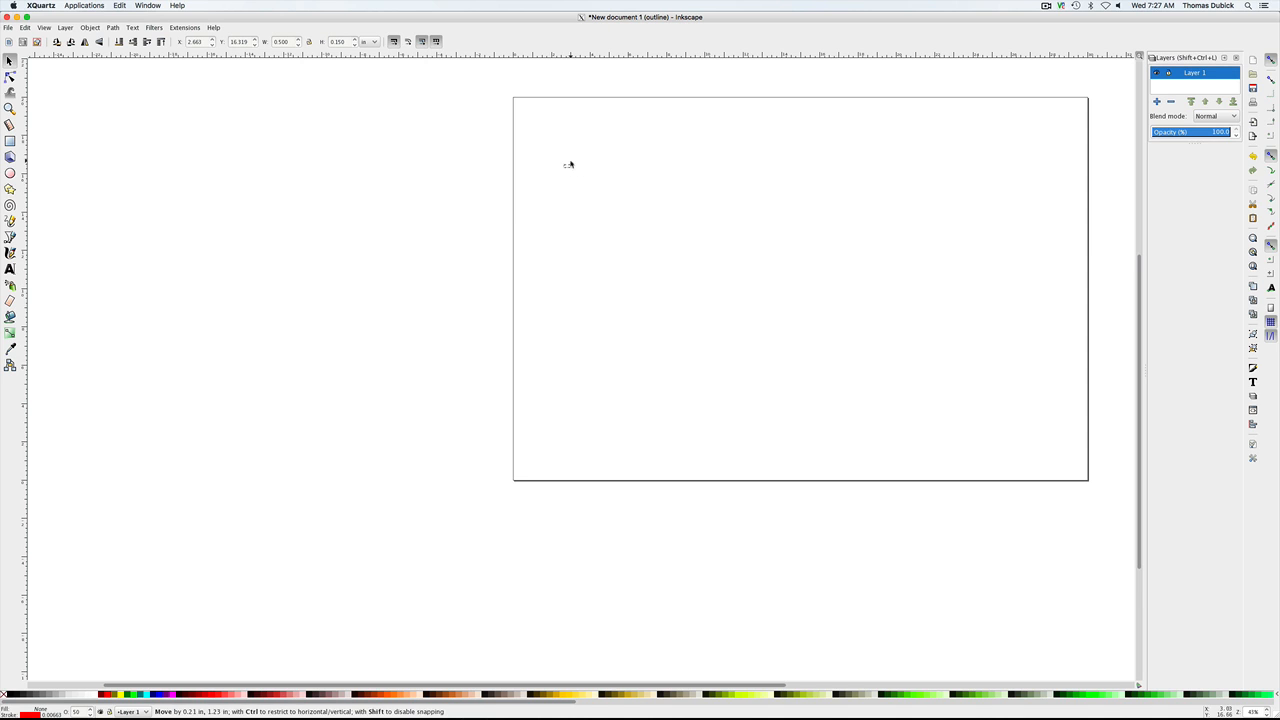
left_click(568, 164)
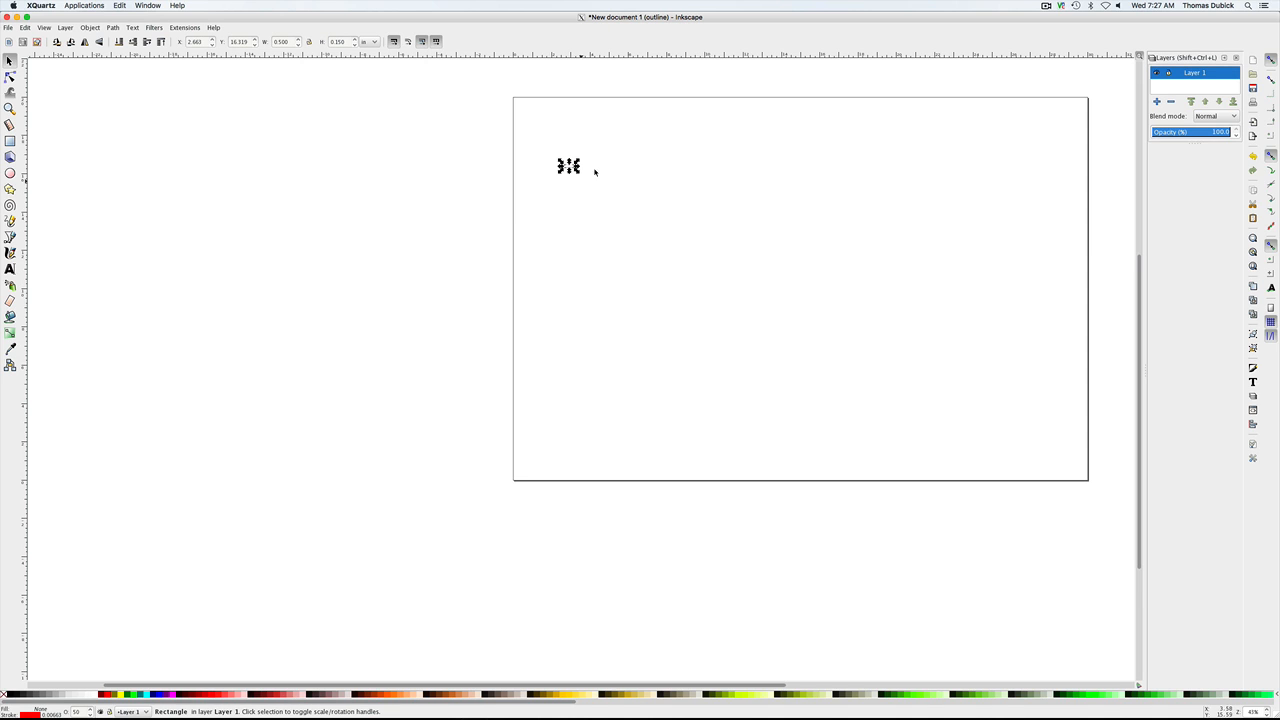
Step: Move the small rectangle closer to the page's upper-left corner, to about X 0.88, Y 16.70 in
left_click(1252, 252)
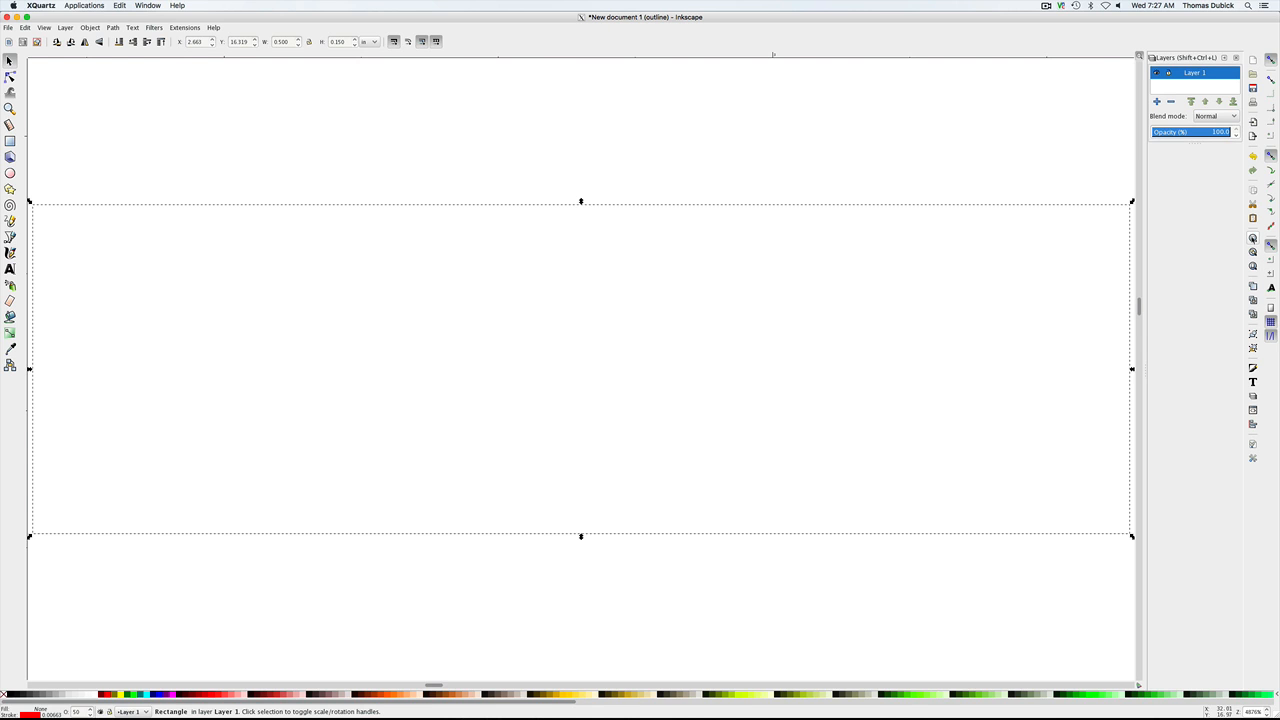
left_click(1252, 266)
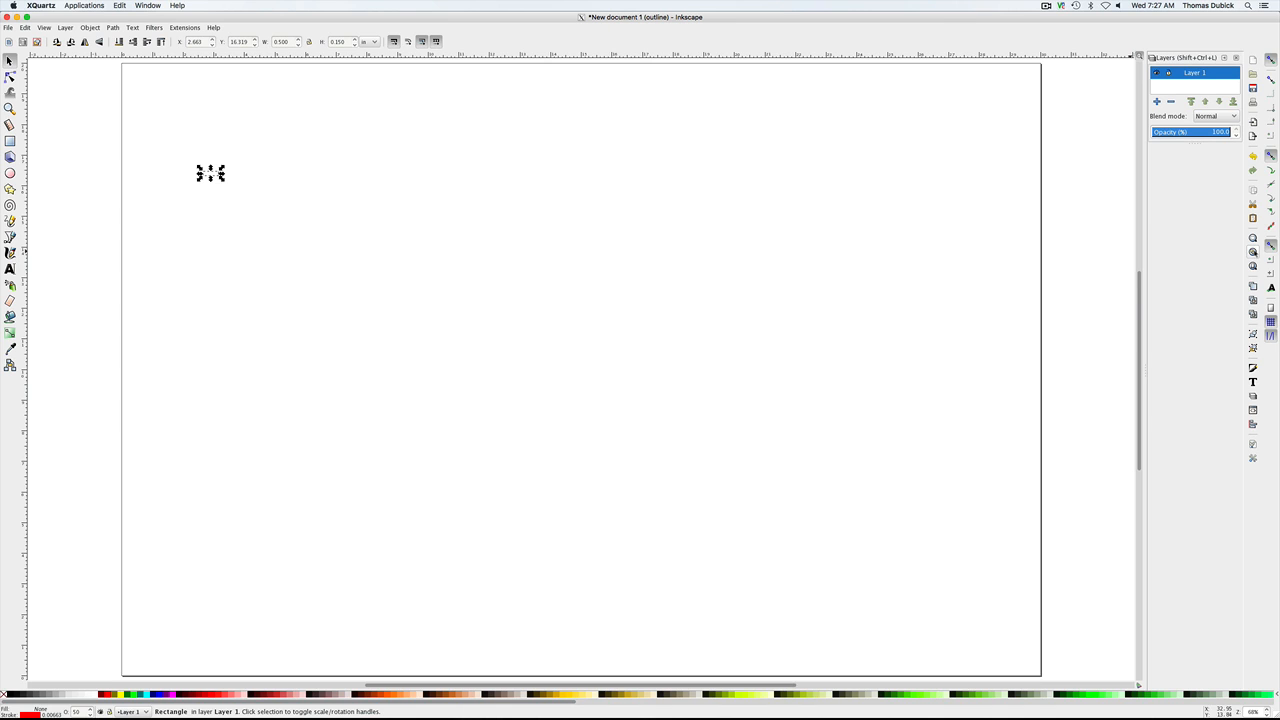
left_click(1252, 252)
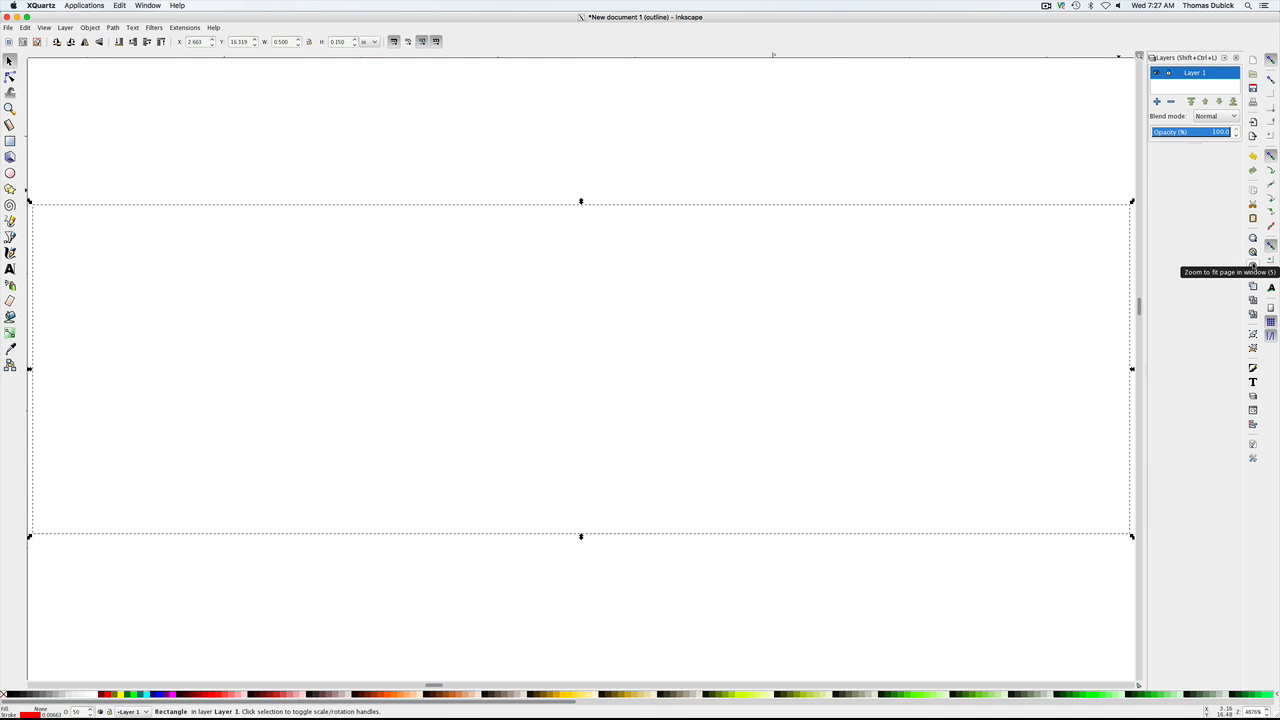
left_click(1253, 265)
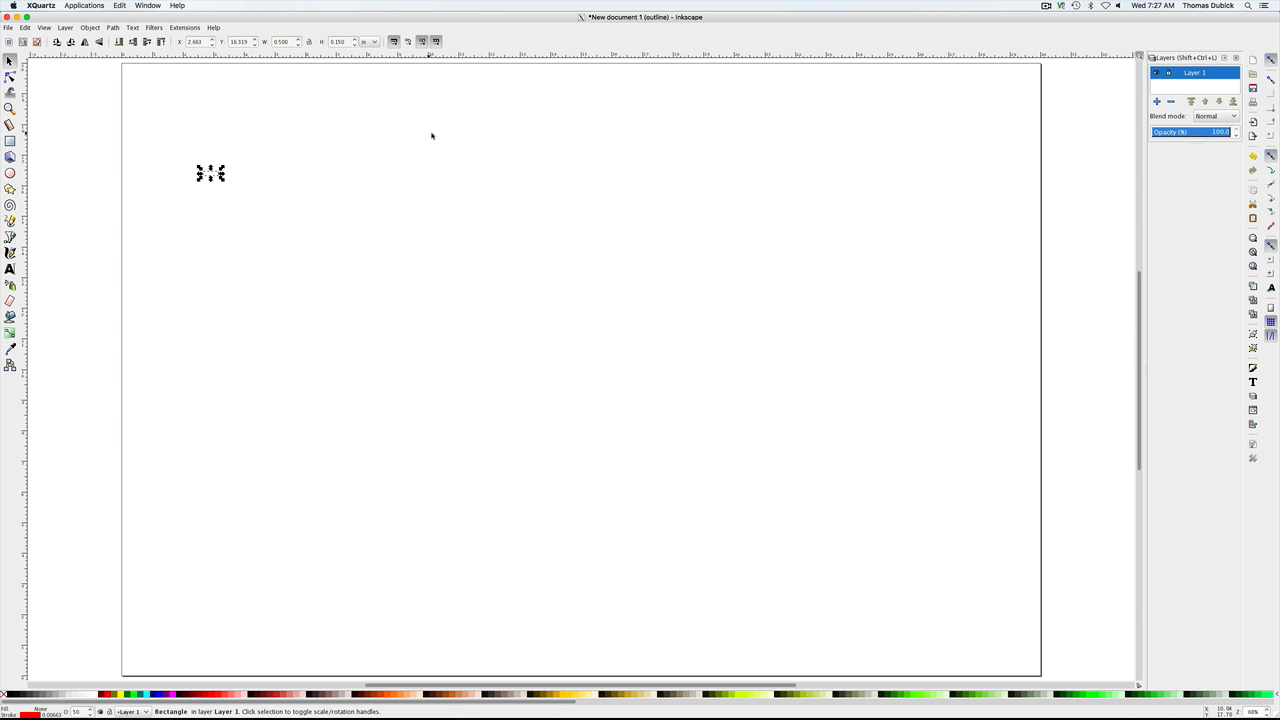
key("plus")
key("plus")
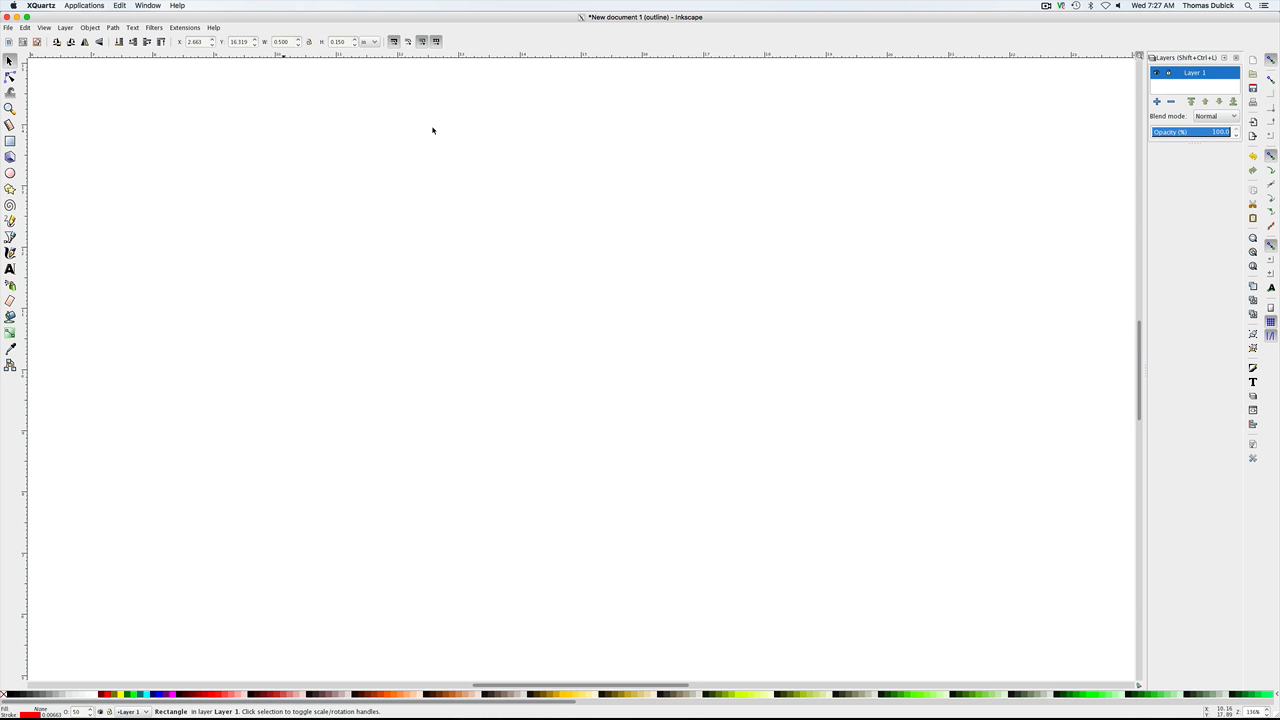
left_click_drag(650, 686, 470, 677)
scroll(470, 677, "right", 5)
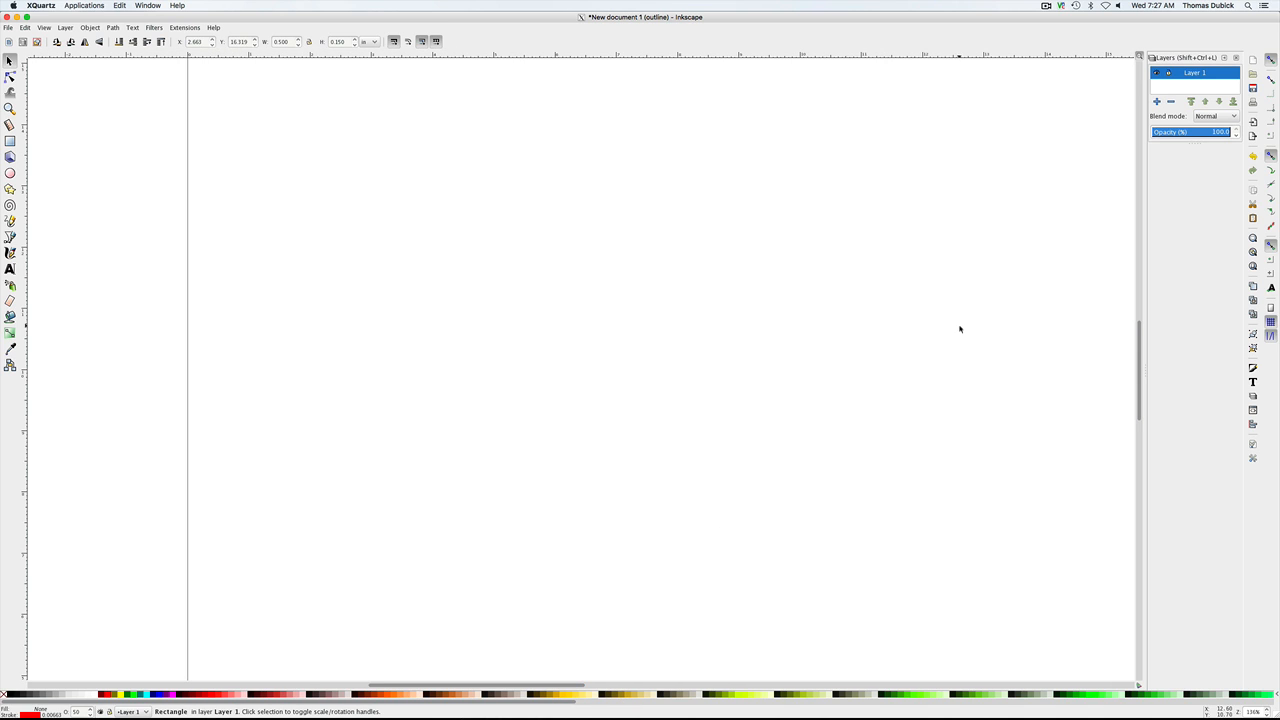
left_click_drag(1139, 340, 1115, 285)
key("plus")
key("plus")
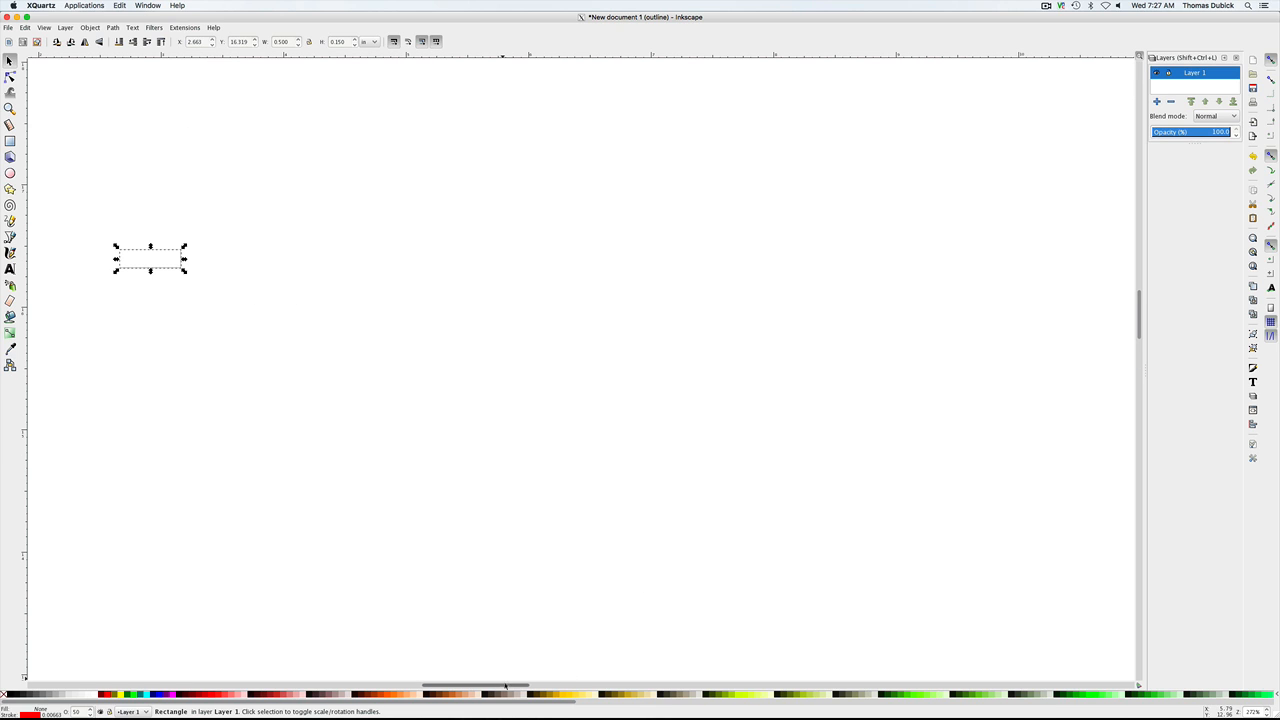
left_click_drag(517, 685, 480, 681)
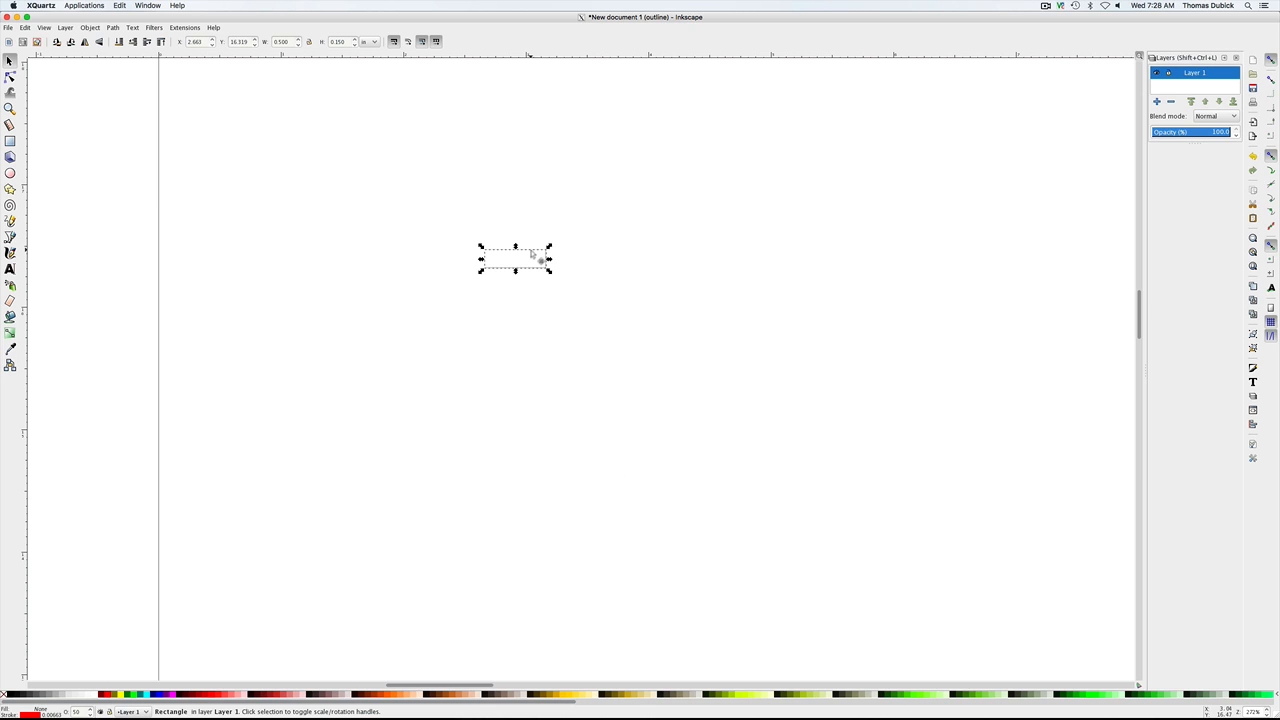
left_click_drag(531, 253, 309, 207)
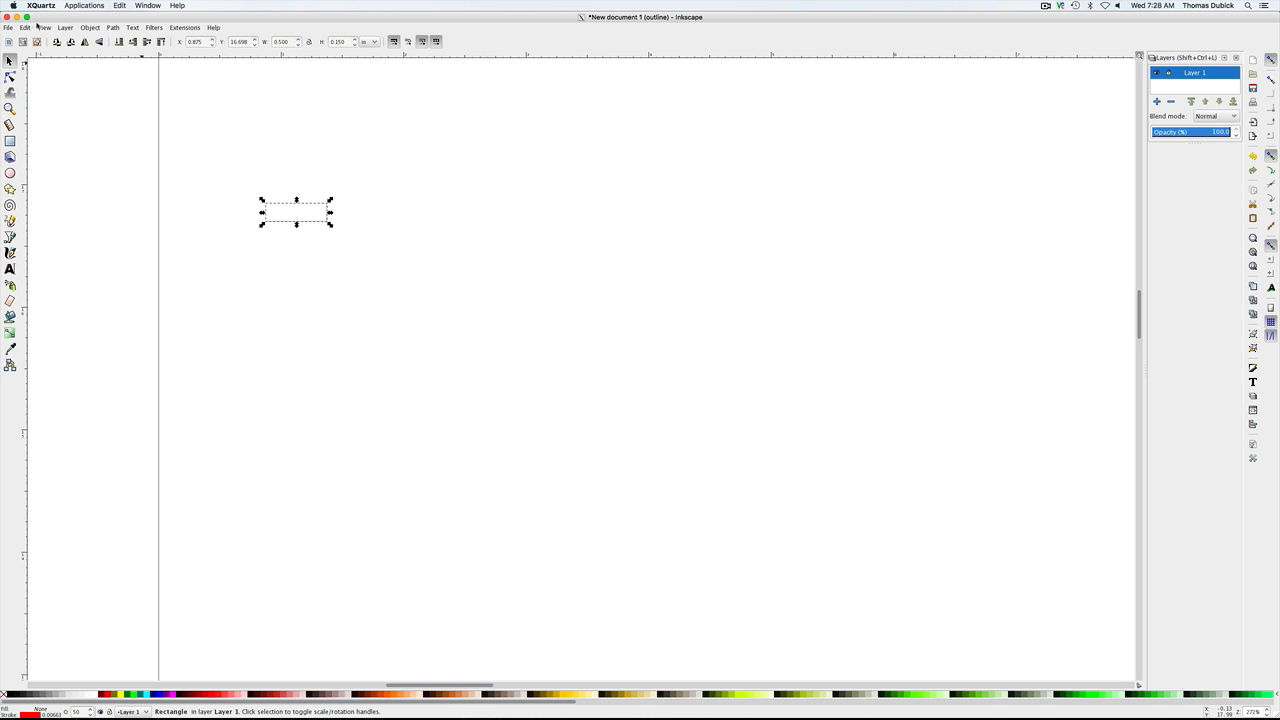
Step: Create tiled clones of the small rectangle in 2 rows and 2 columns using P1 simple translation
left_click(35, 27)
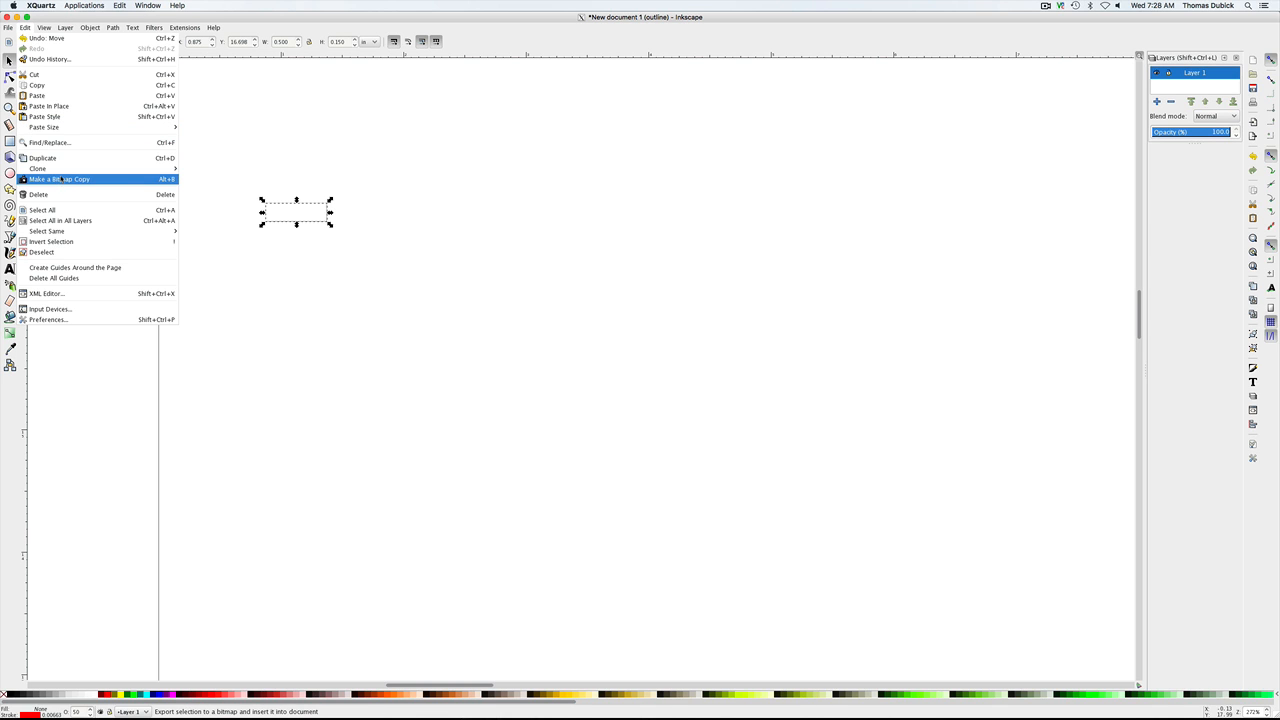
mouse_move(60, 168)
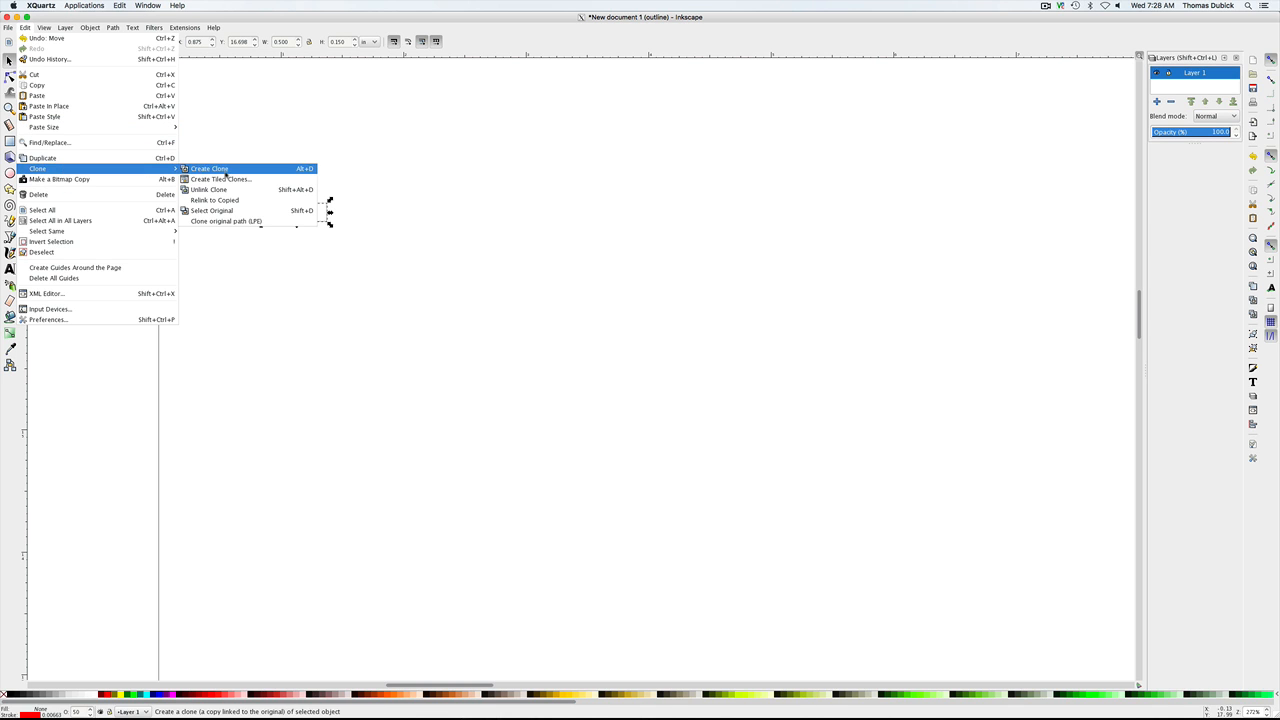
left_click(226, 179)
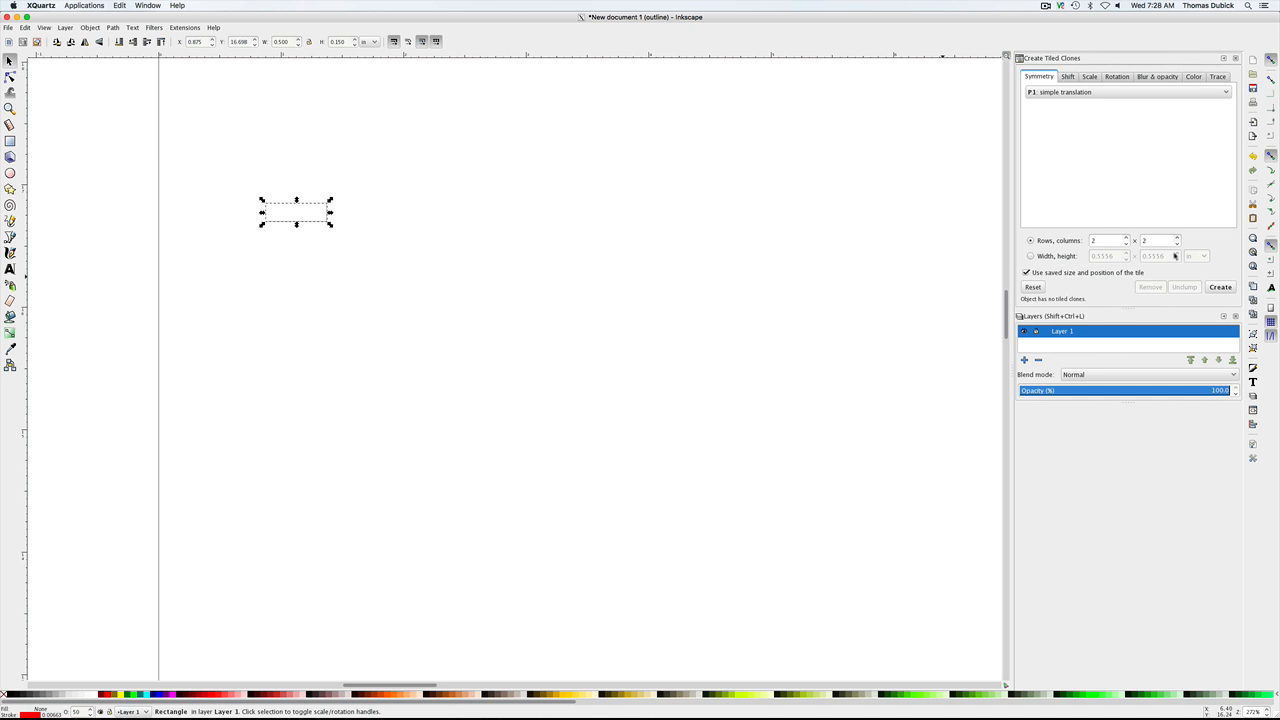
left_click(1220, 287)
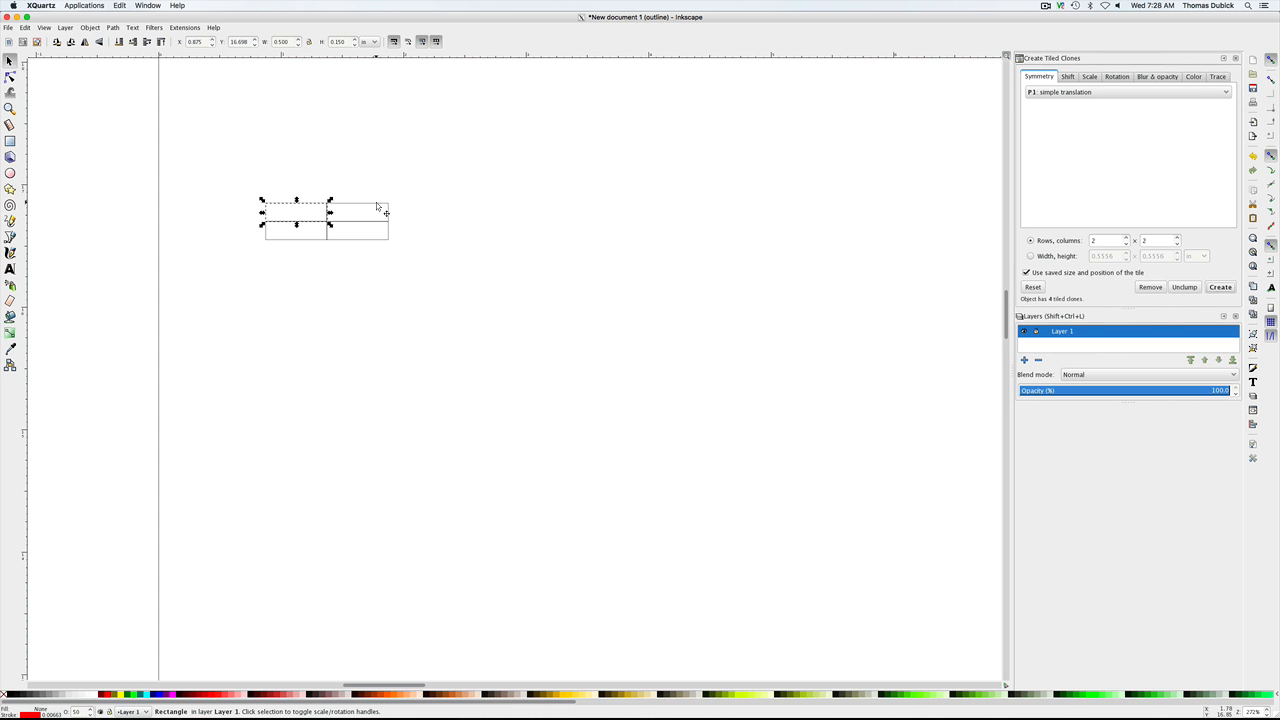
Step: Separate the four tiled clones into a column at about X 2.2 in and move the original off the page to about X -0.84, Y 17.01 in
mouse_move(380, 202)
left_mouse_down()
mouse_move(490, 205)
mouse_move(432, 208)
left_mouse_up()
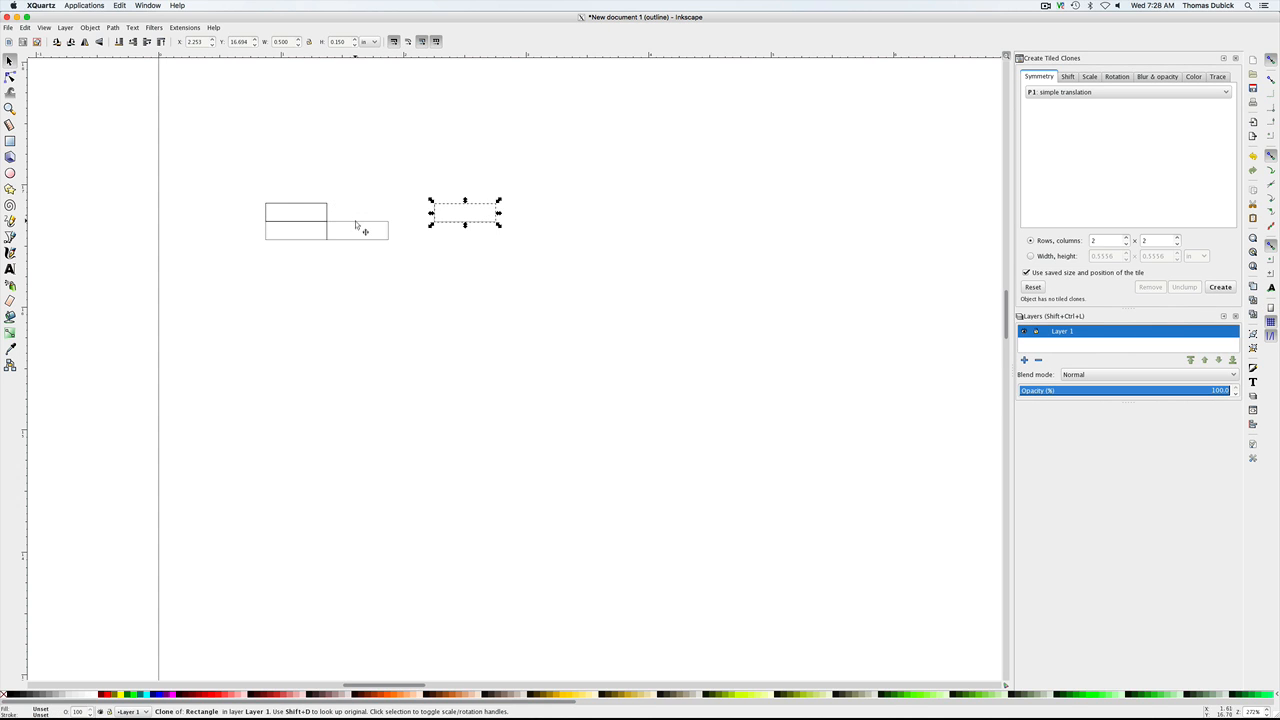
left_click_drag(357, 223, 463, 240)
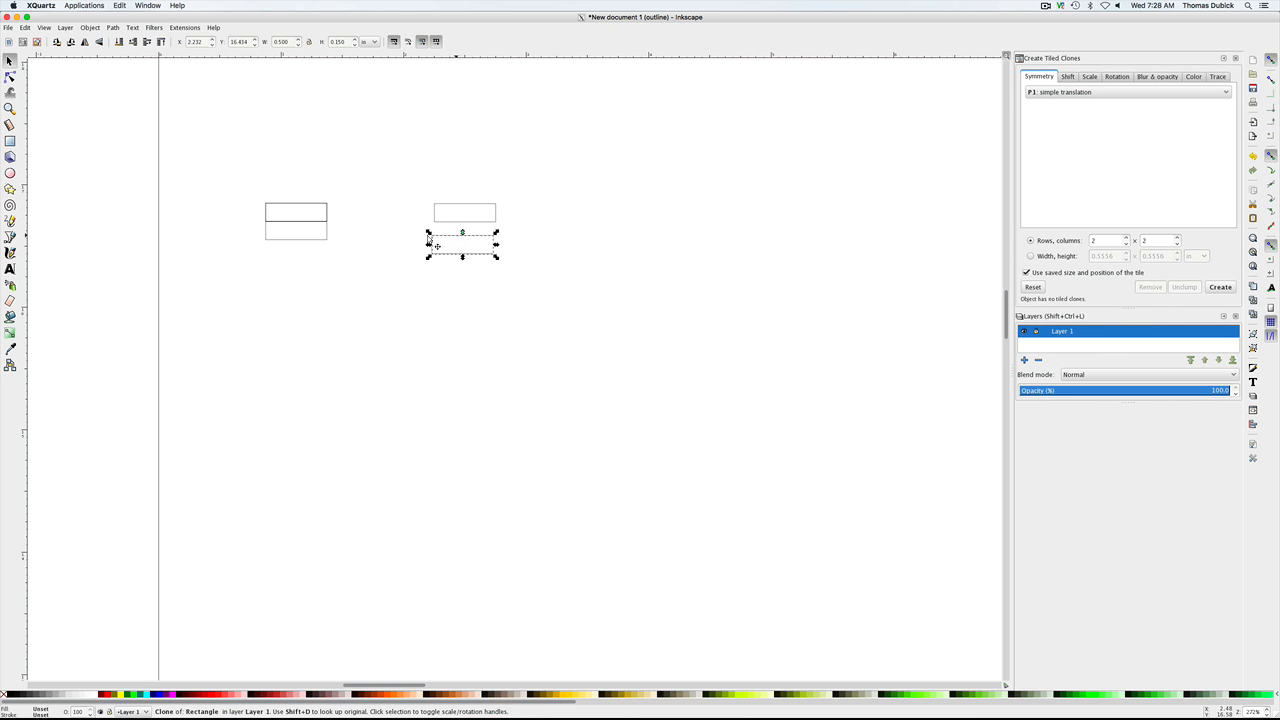
mouse_move(329, 234)
left_mouse_down()
mouse_move(432, 280)
mouse_move(457, 309)
mouse_move(493, 302)
left_mouse_up()
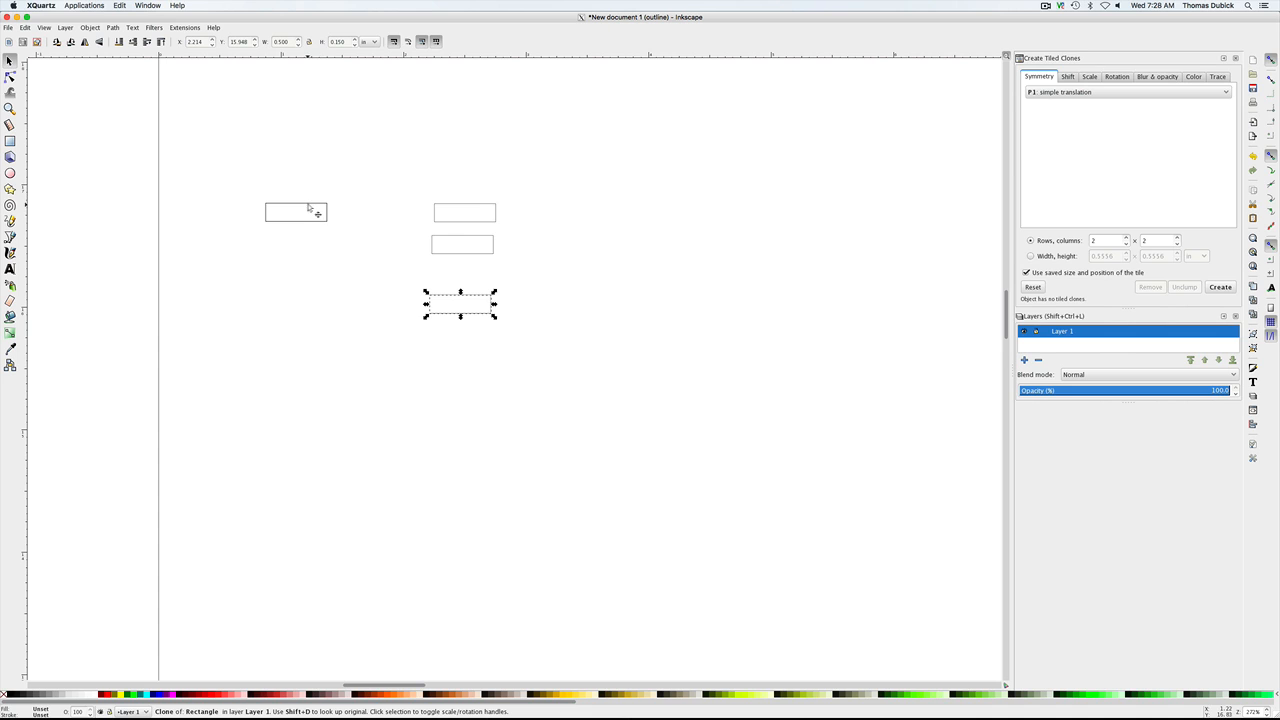
mouse_move(310, 208)
left_mouse_down()
mouse_move(500, 277)
mouse_move(480, 271)
left_mouse_up()
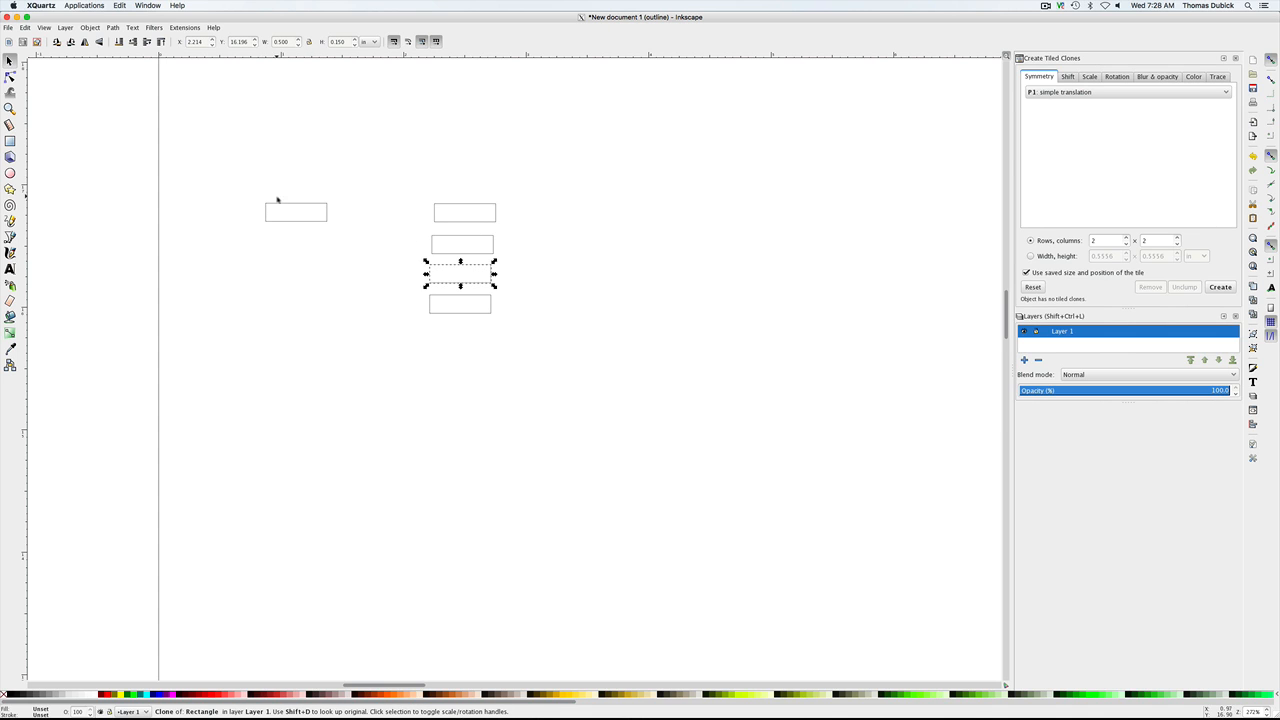
left_click_drag(289, 208, 177, 177)
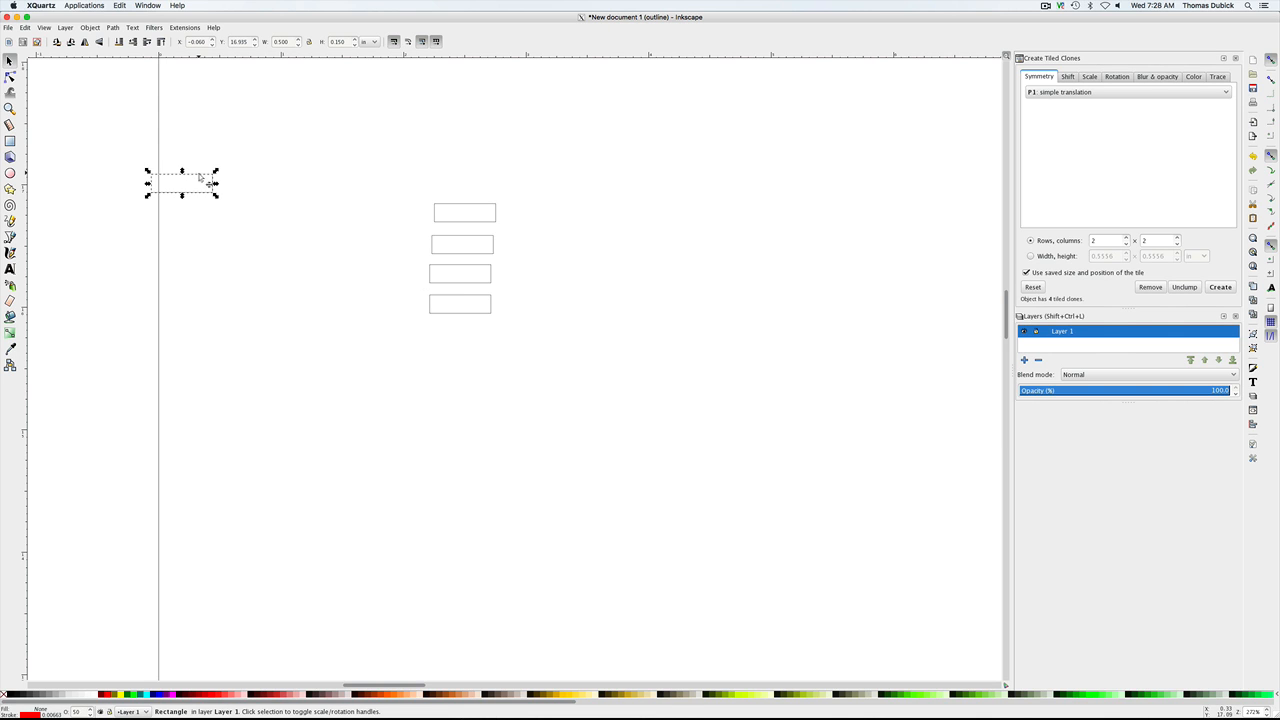
left_click_drag(206, 181, 90, 167)
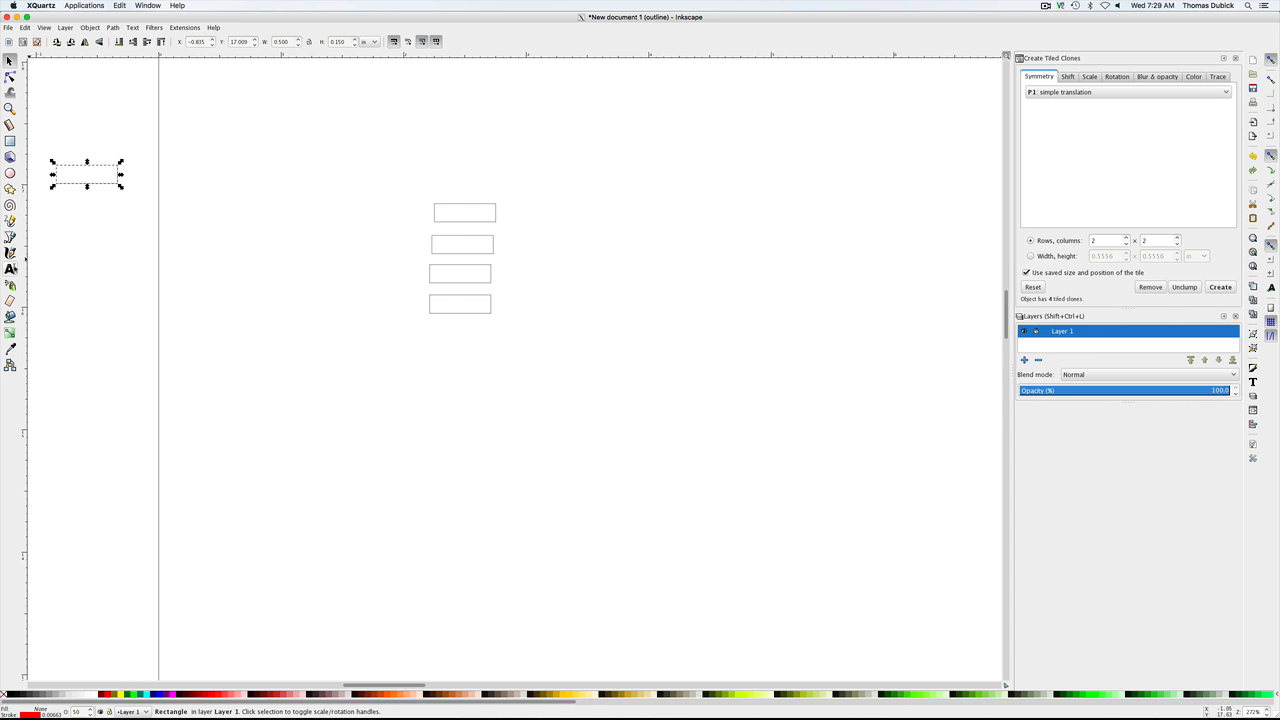
Step: Add the text "Key" and position it just above the original rectangle beside the page
left_click(10, 268)
left_click_drag(51, 101, 144, 140)
left_click(74, 111)
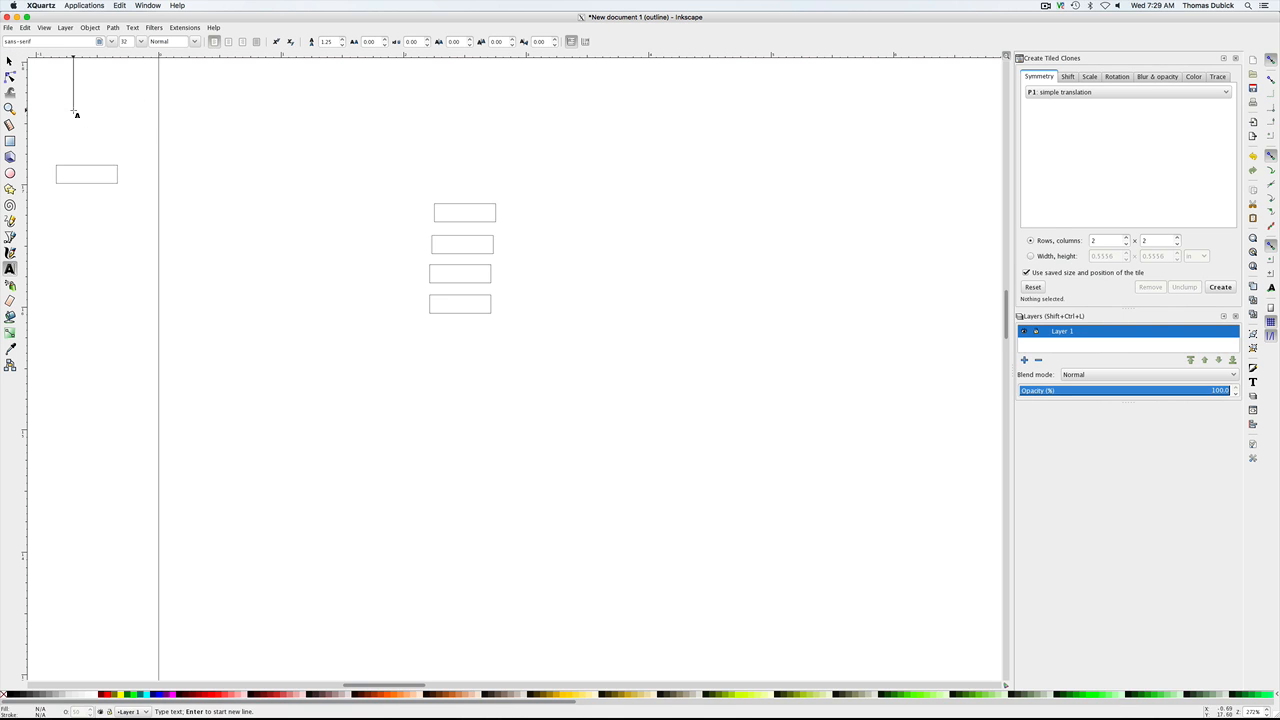
type("Key")
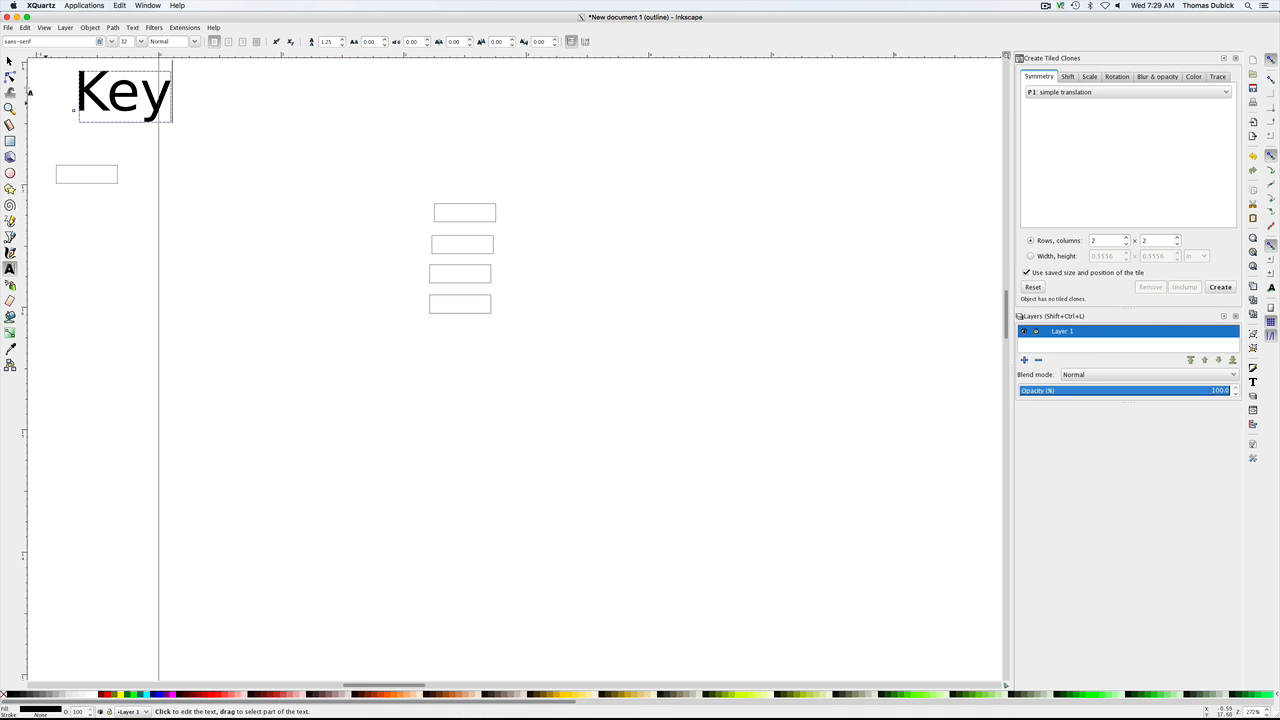
left_click(10, 61)
left_click_drag(104, 98, 69, 113)
left_click(264, 132)
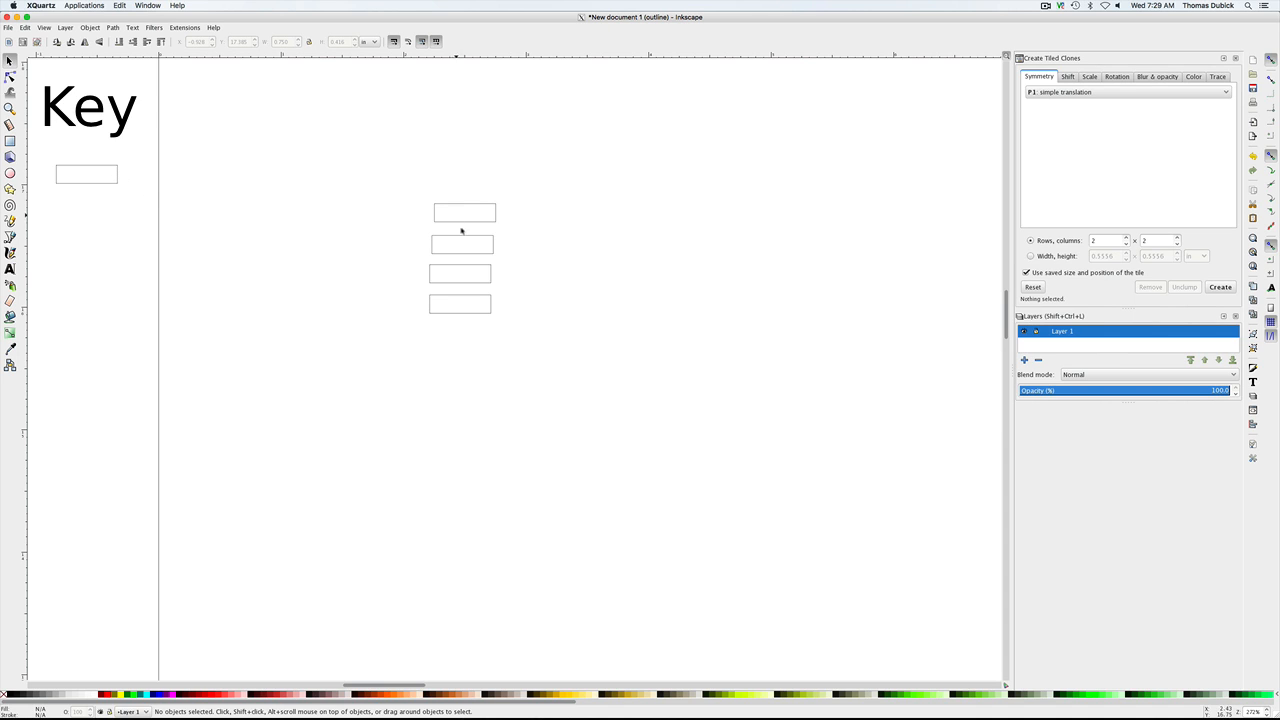
Step: Set the height of the original rectangle below the "Key" text to 0.750 in
left_click(117, 184)
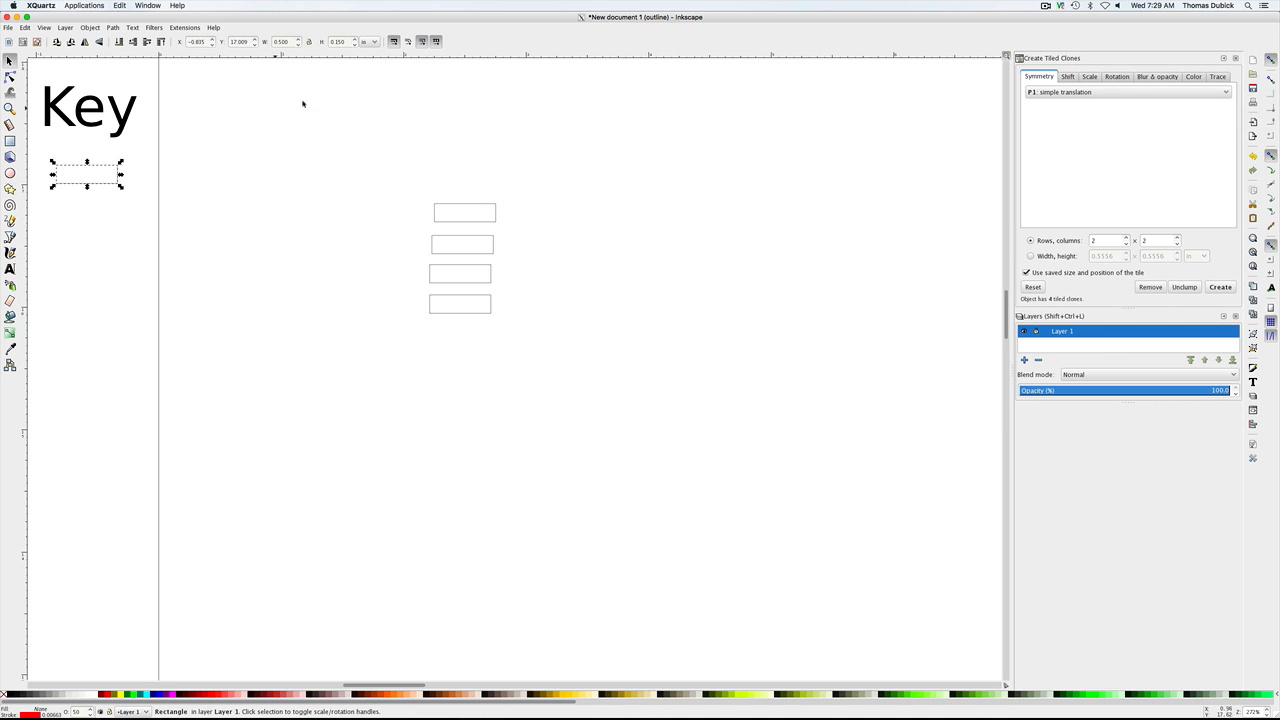
double_click(336, 41)
type("0.17")
key("BackSpace")
type("75")
key("Return")
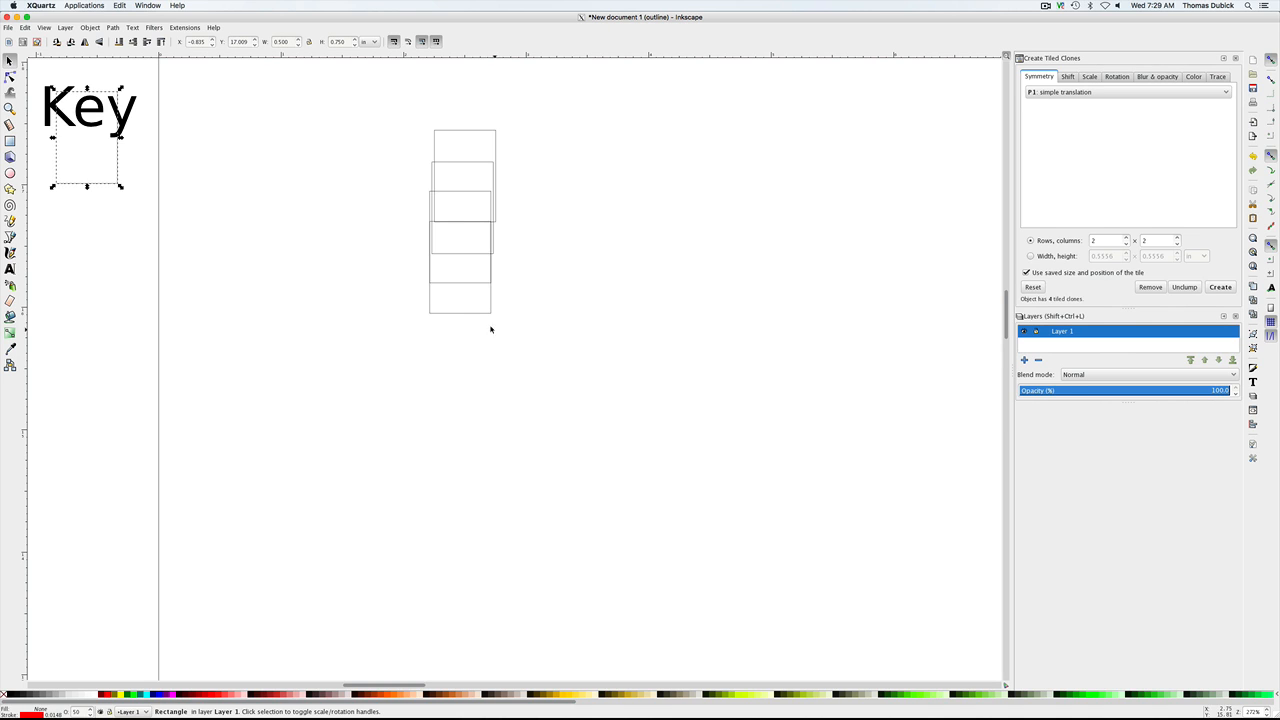
Step: Move the lowest clone down to about X 2.30, Y 15.01 in, and undo both this move and the original's height change
mouse_move(472, 313)
left_mouse_down()
mouse_move(489, 369)
mouse_move(480, 435)
mouse_move(480, 420)
left_mouse_up()
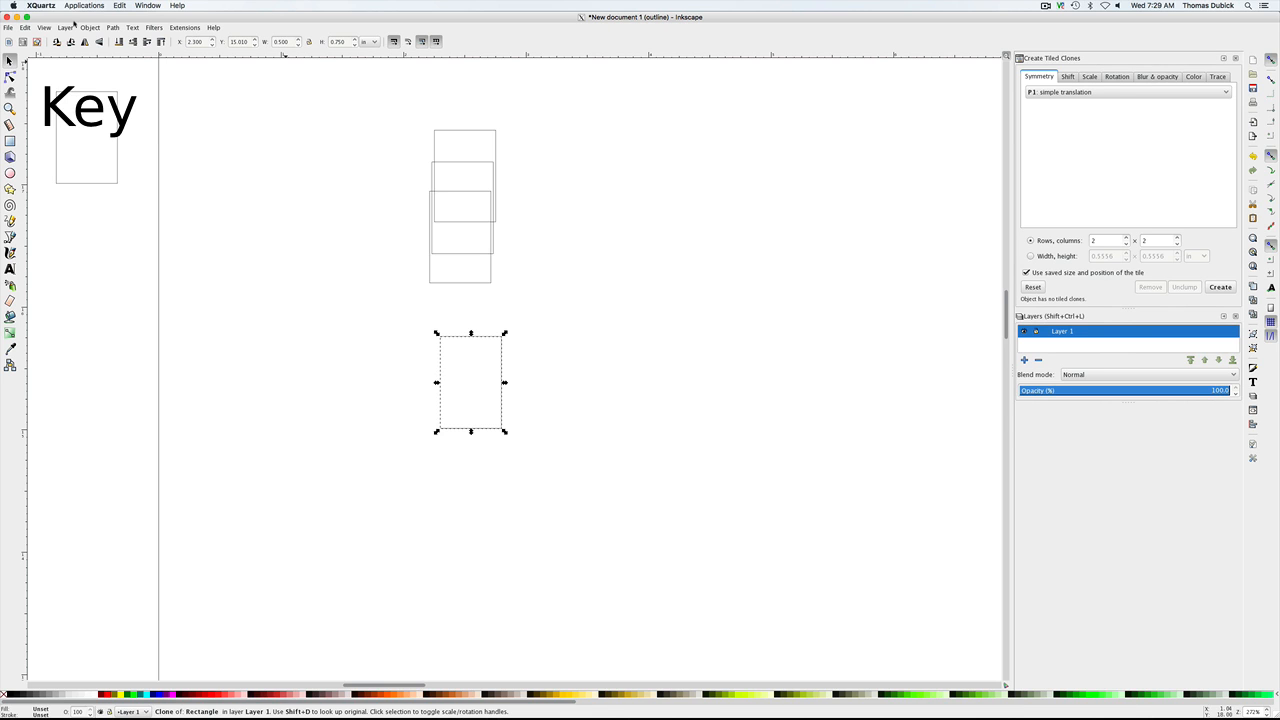
left_click(25, 27)
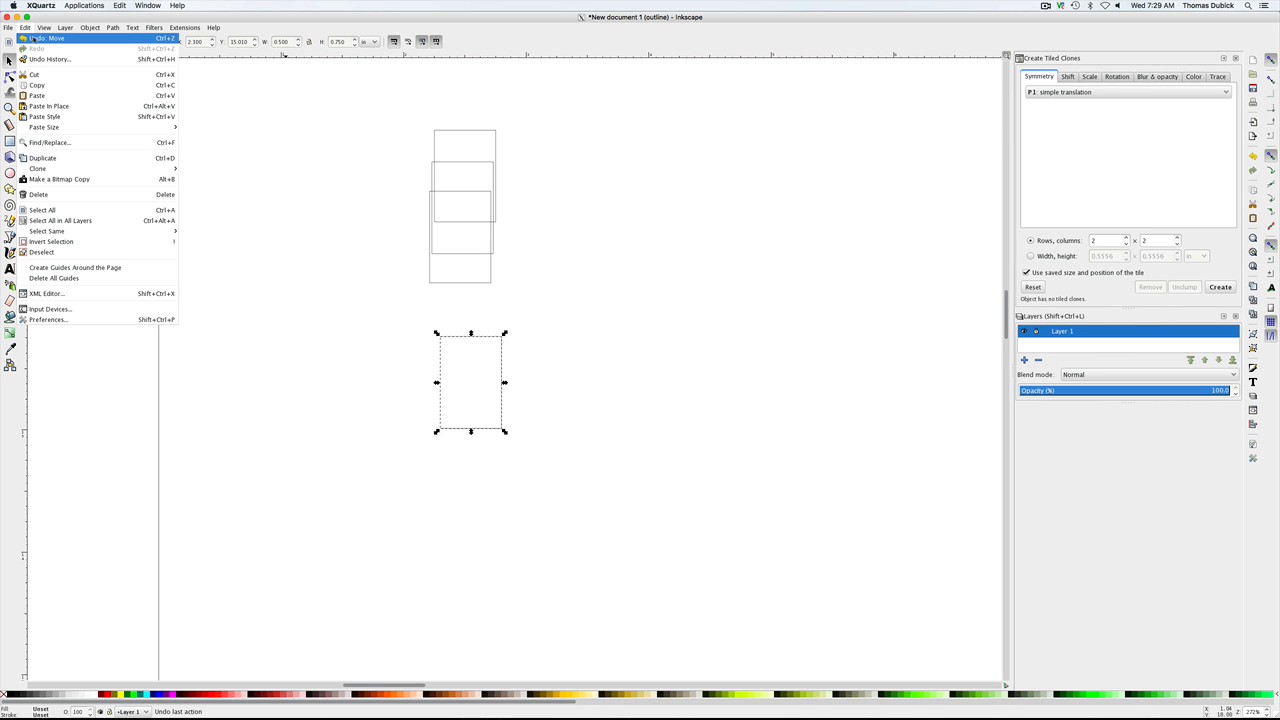
left_click(33, 38)
left_click(25, 27)
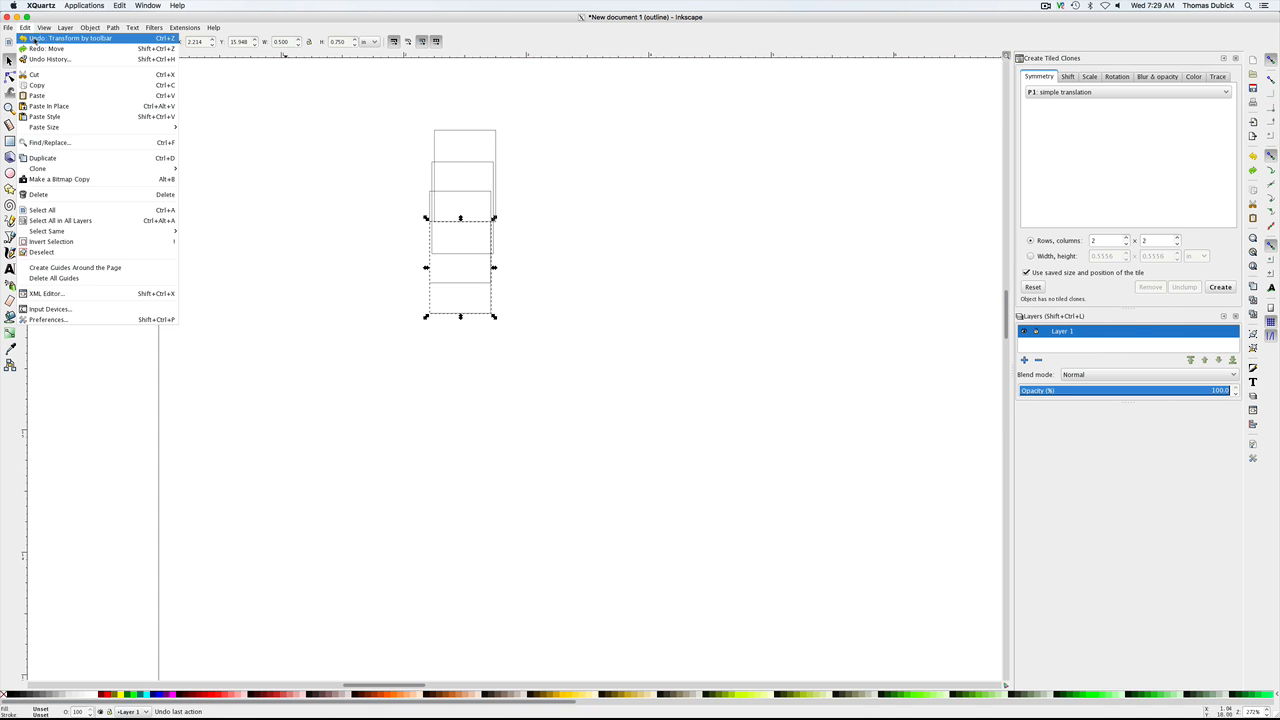
left_click(33, 38)
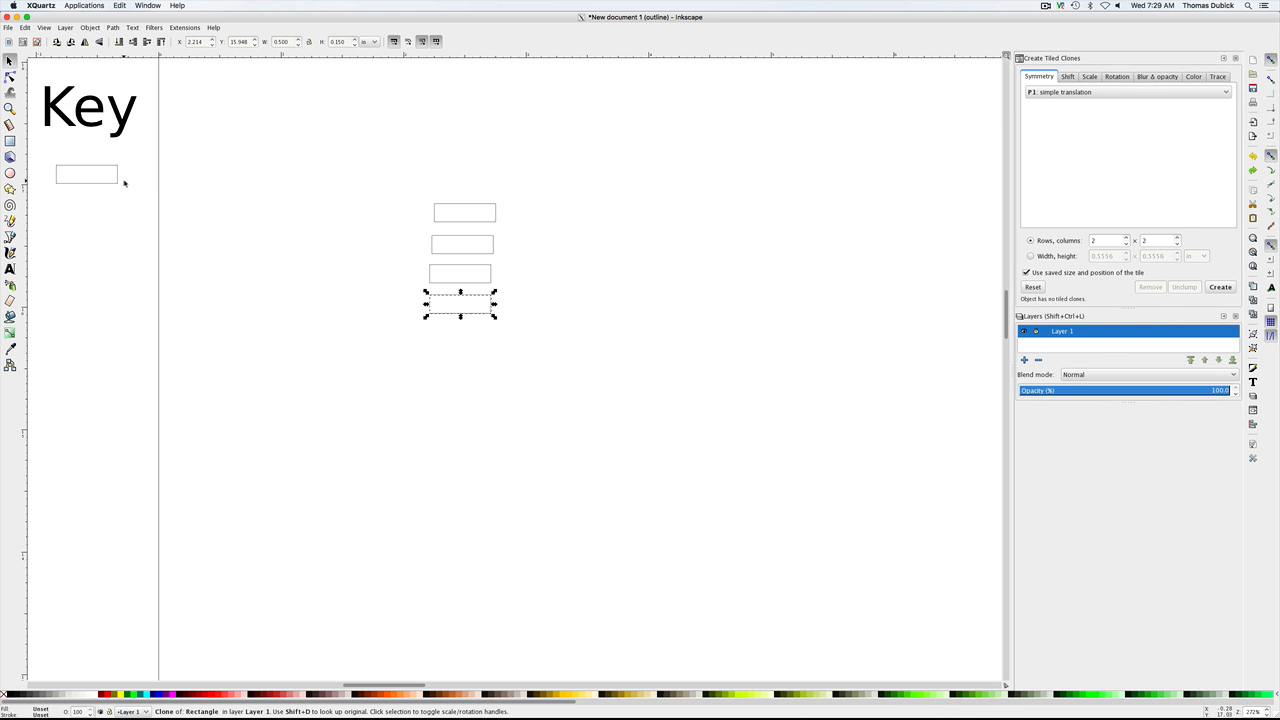
left_click(256, 145)
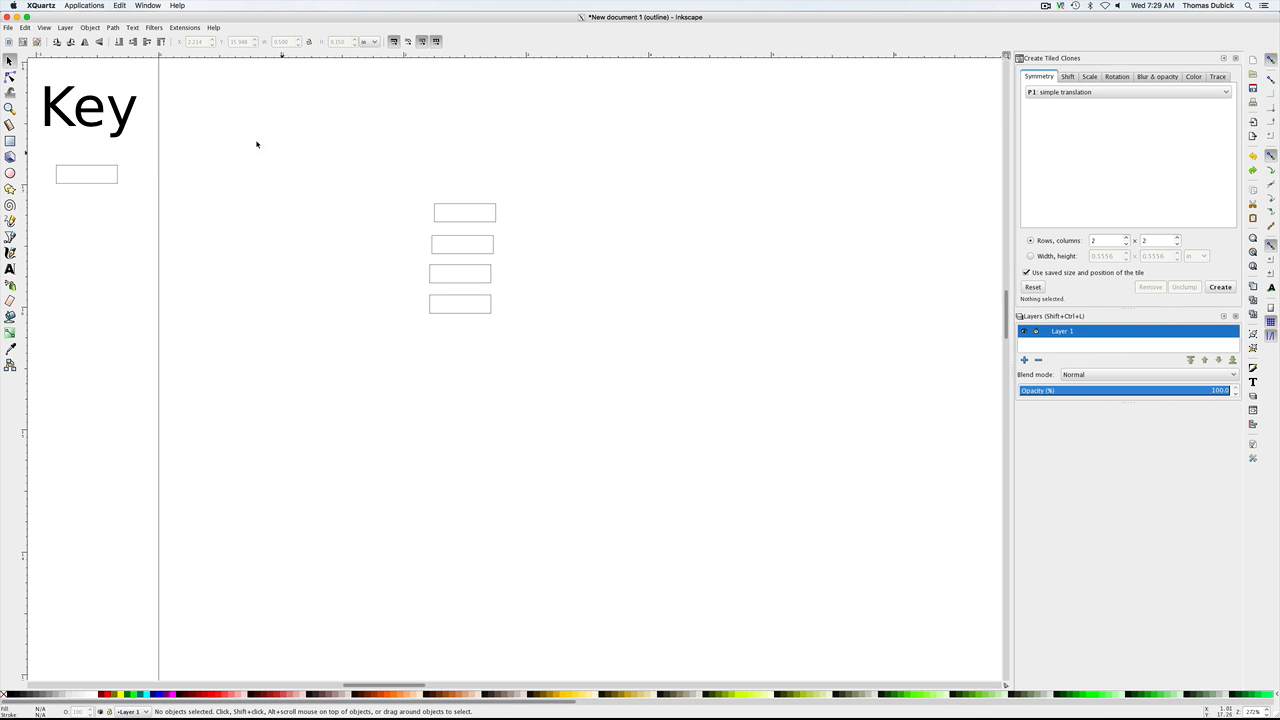
Step: Duplicate the original rectangle below the "Key" text and place the copy on the page, above and left of the clone column
left_click(88, 174)
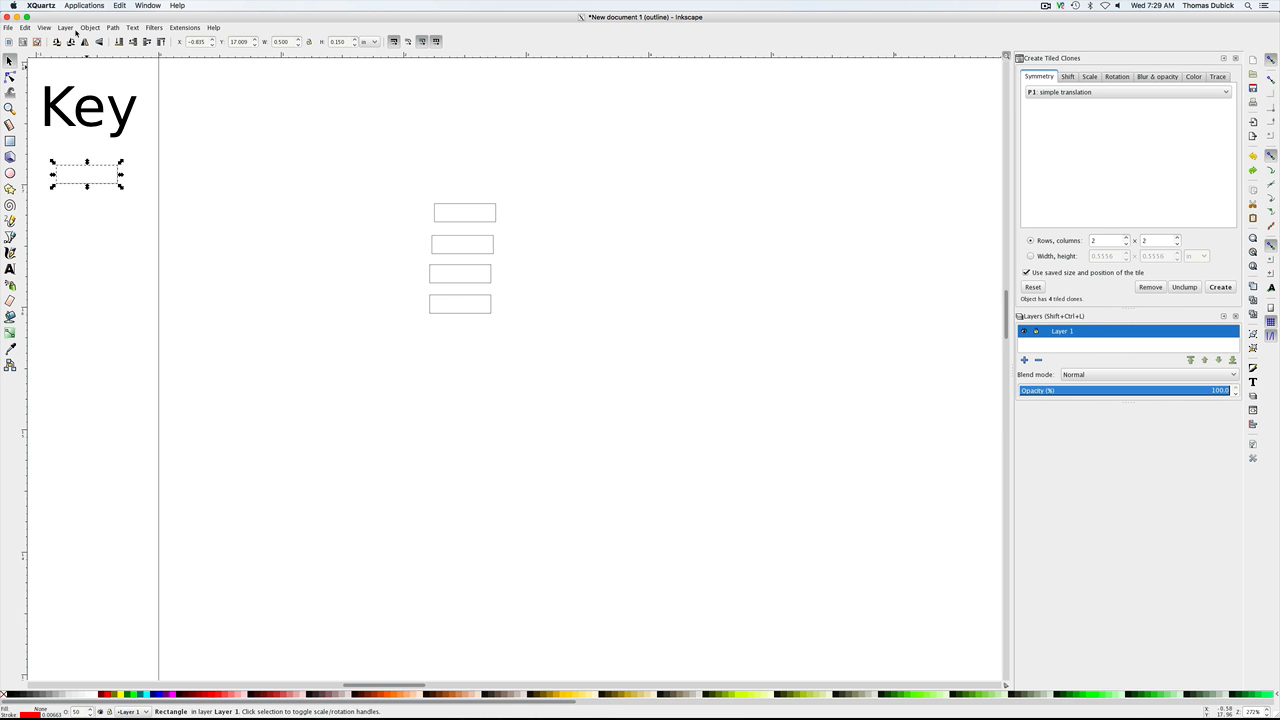
left_click(26, 28)
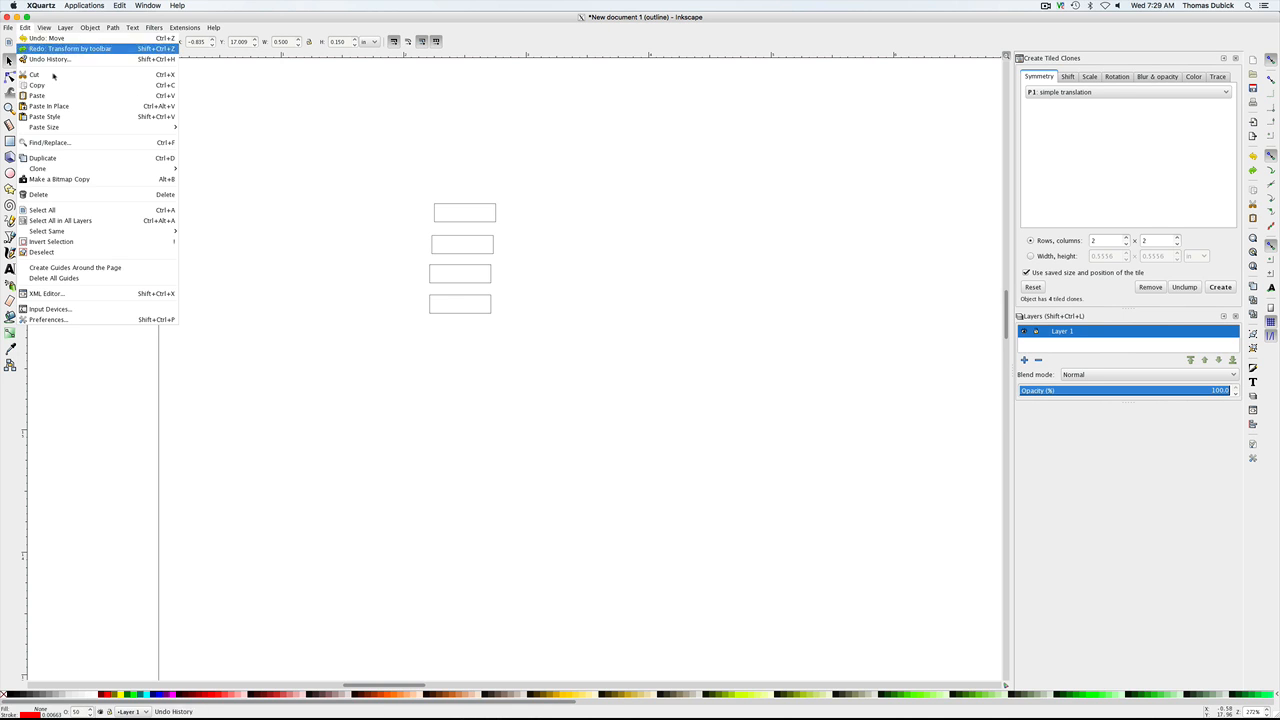
left_click(70, 161)
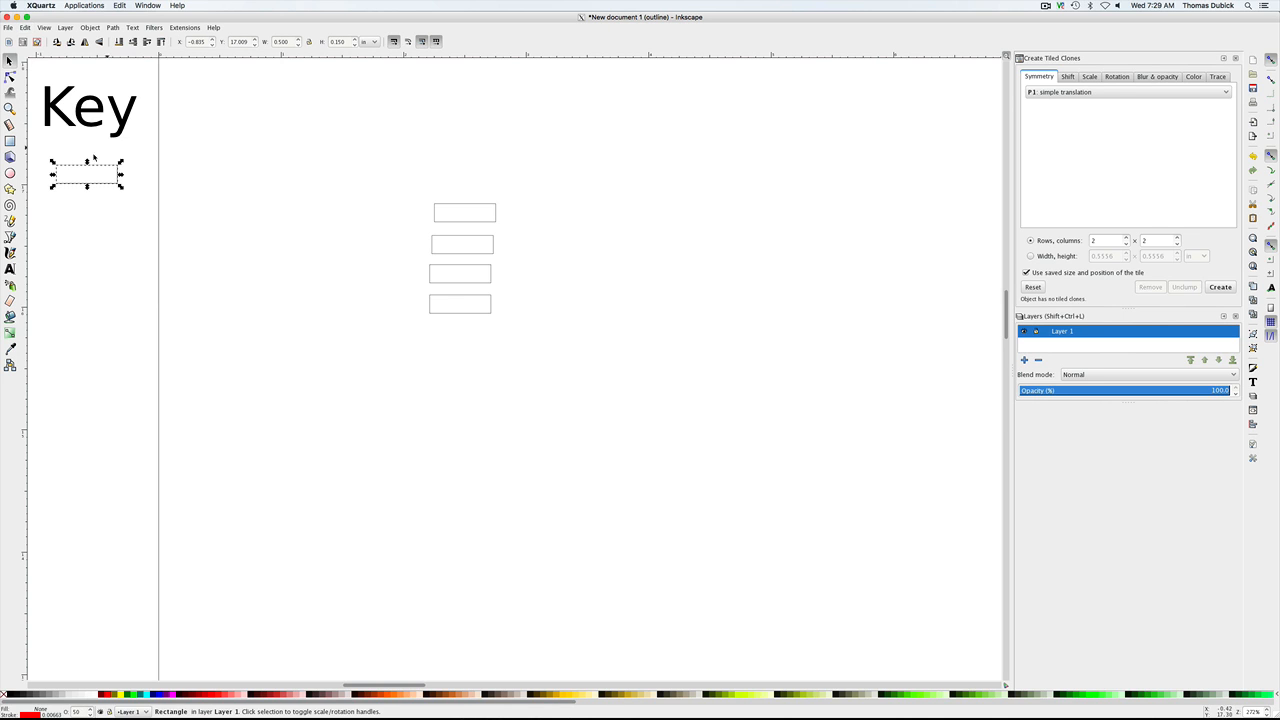
left_click_drag(87, 176, 268, 149)
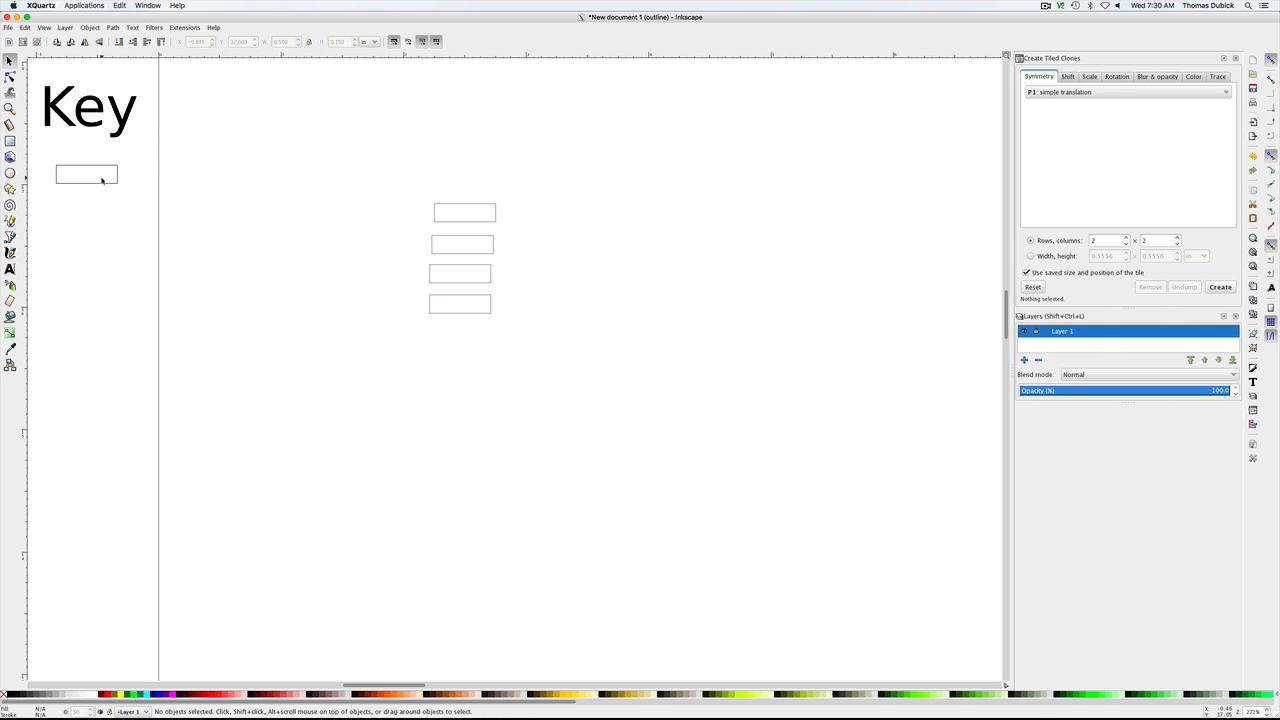
left_click_drag(101, 178, 289, 139)
left_click(230, 158)
Step: Scale the original rectangle below the "Key" text to about 0.920 in wide and 0.276 in high
left_click(116, 184)
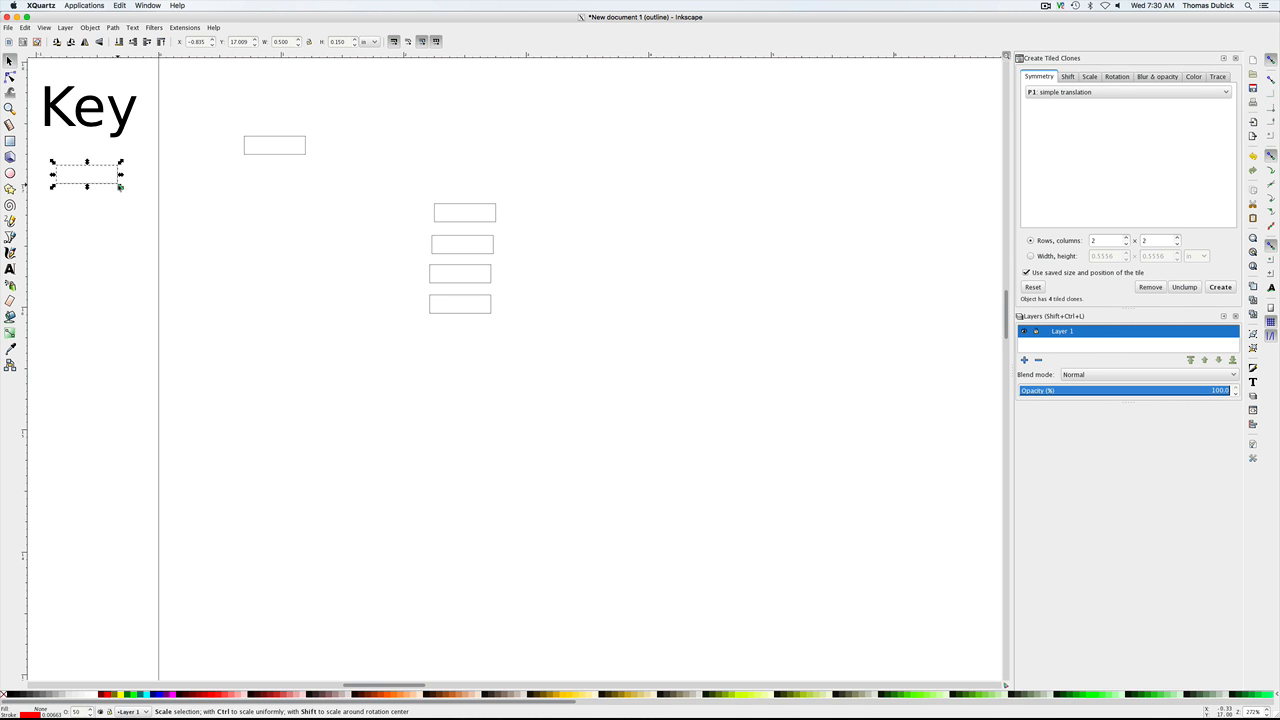
left_click_drag(120, 187, 172, 218)
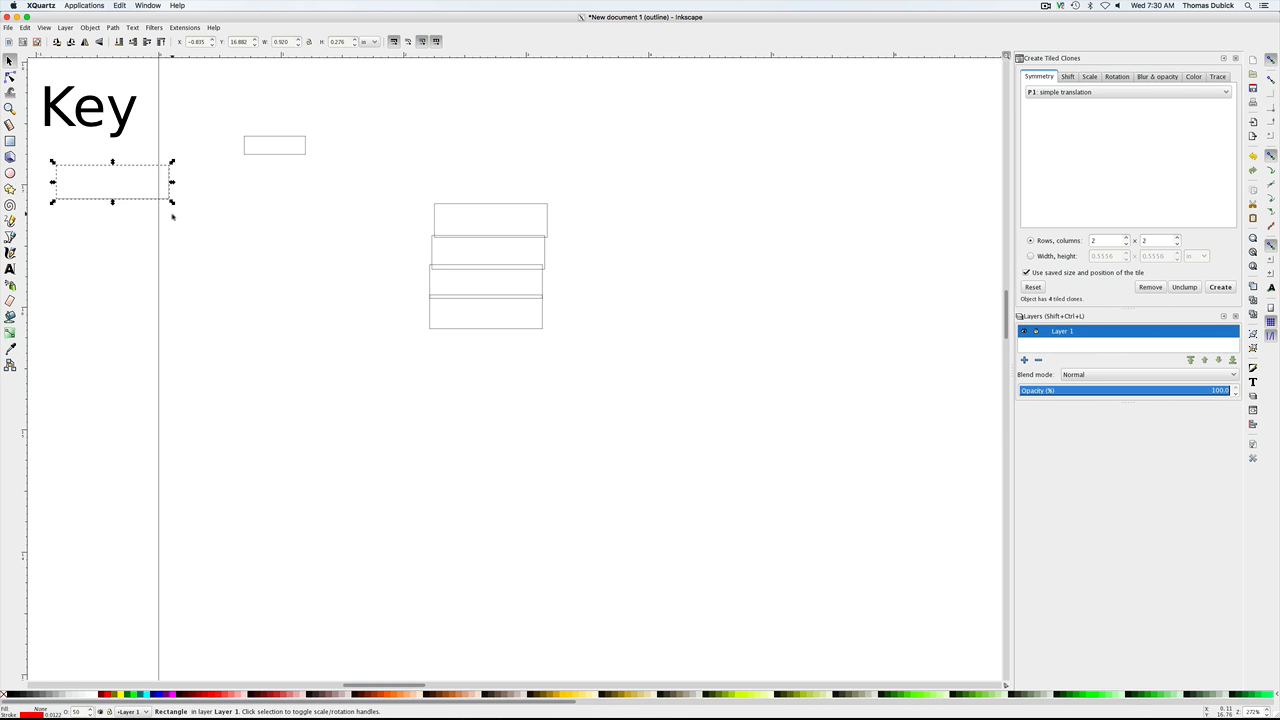
scroll(172, 216, "down", 20)
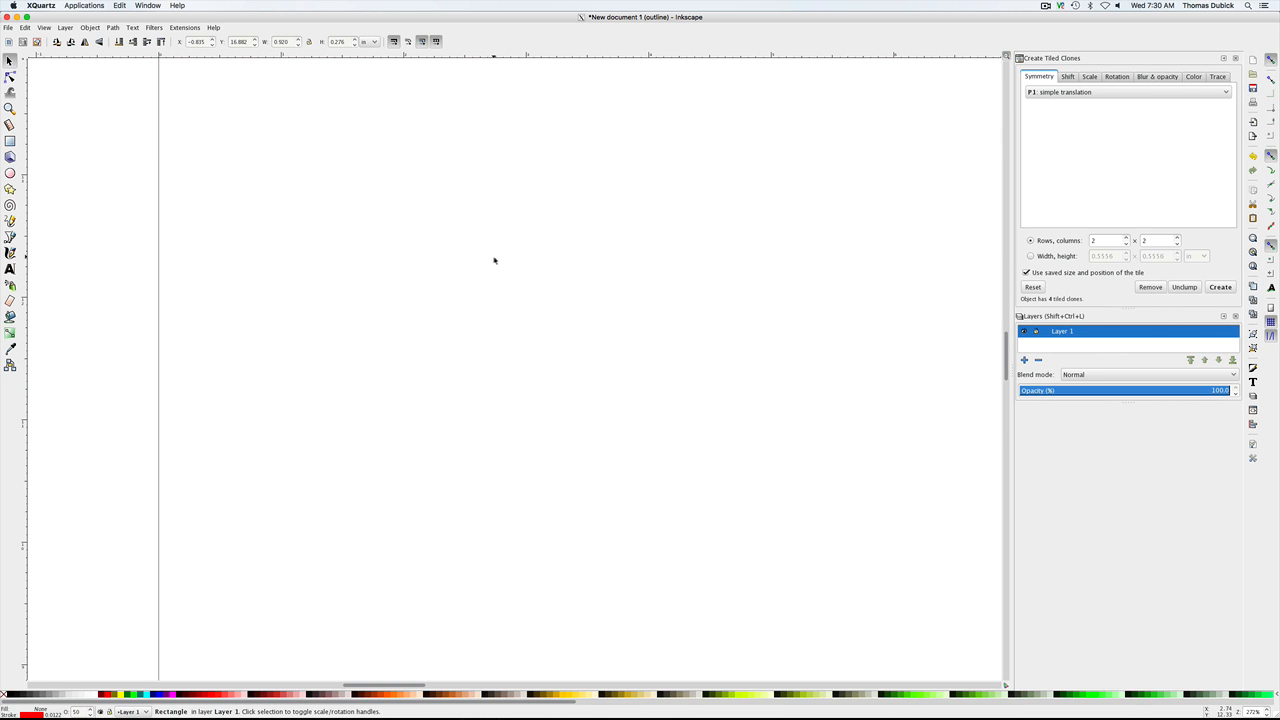
scroll(991, 283, "up", 20)
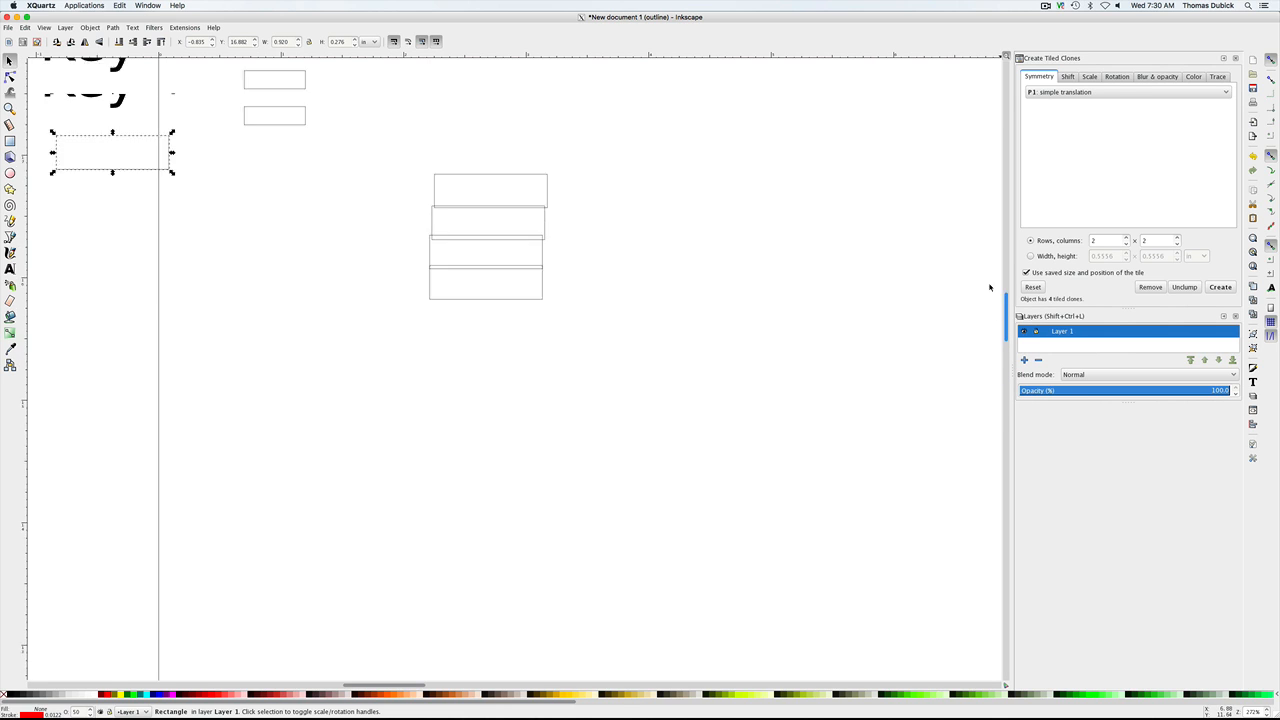
scroll(989, 280, "down", 5)
scroll(988, 291, "down", 1)
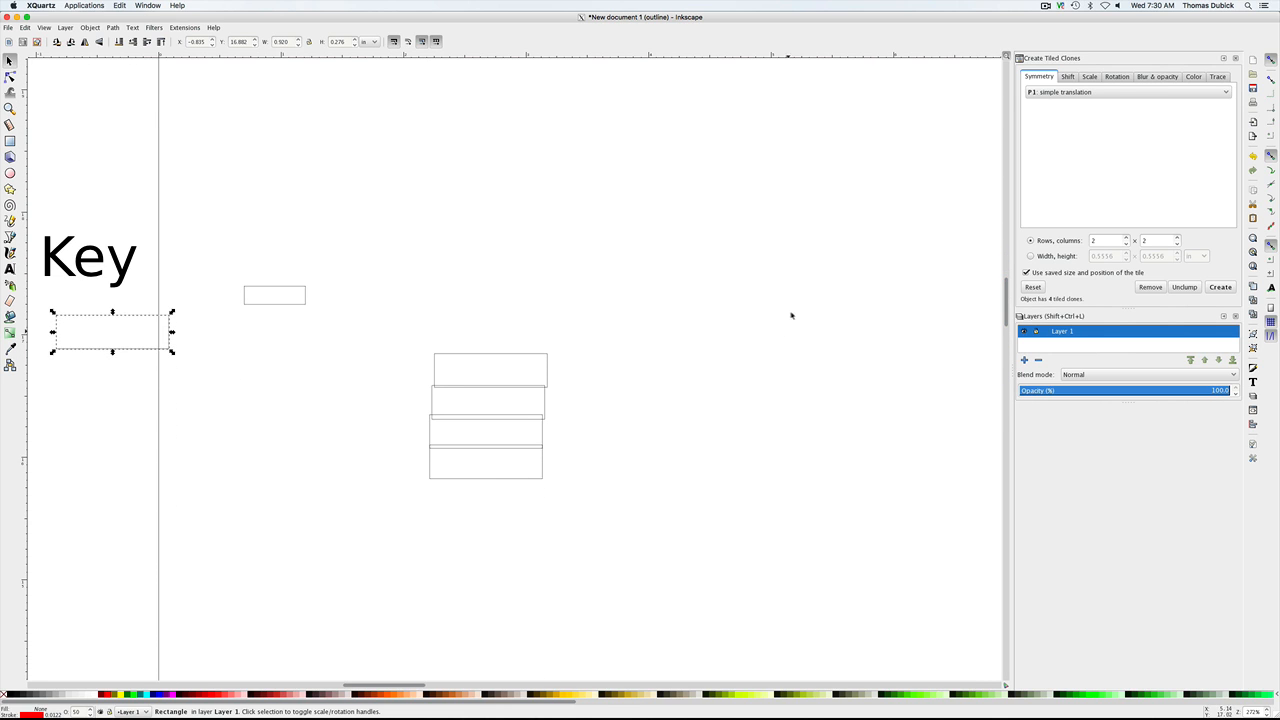
Step: Undo the scaling of the original rectangle as well as the move and creation of its duplicate
left_click(29, 29)
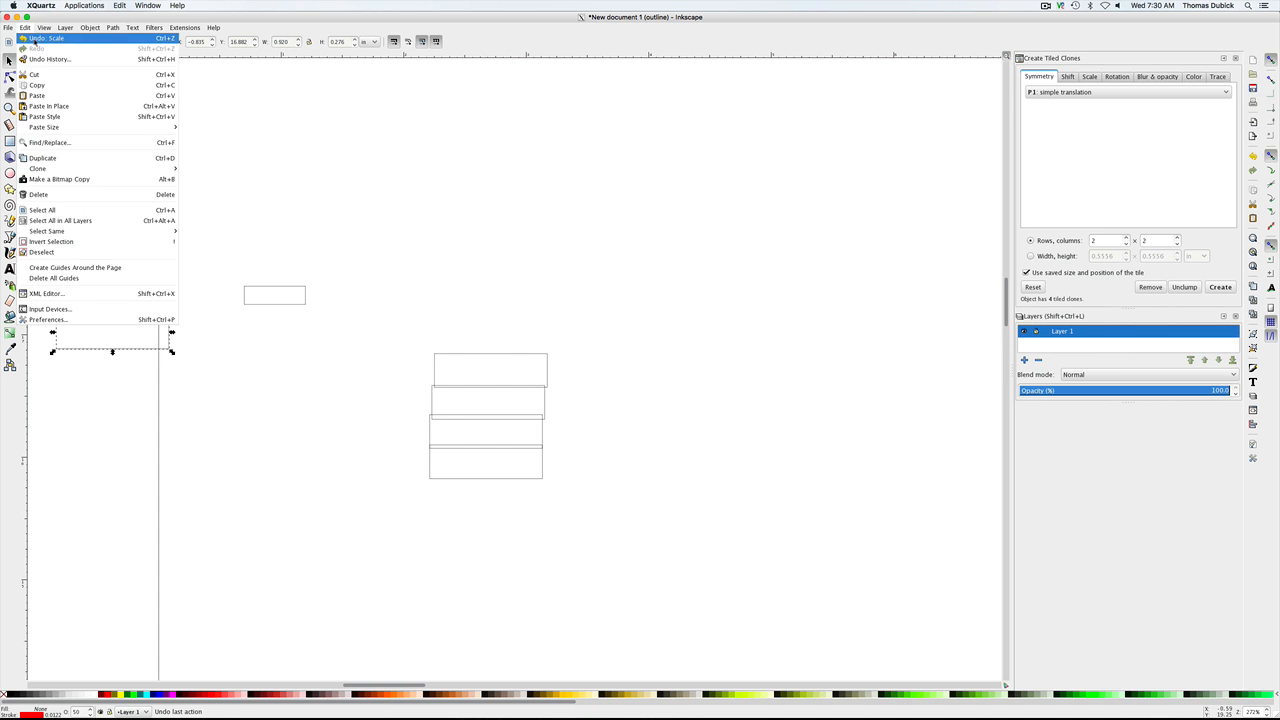
left_click(29, 36)
left_click(26, 28)
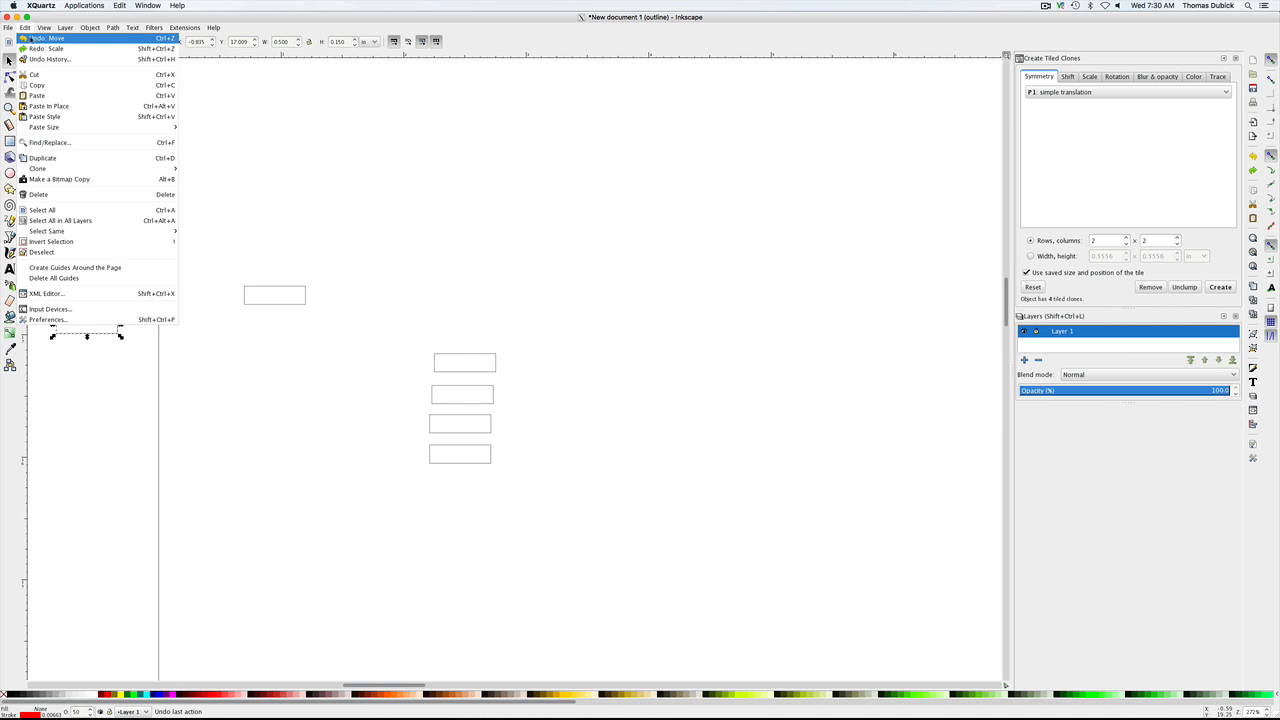
left_click(40, 37)
left_click(27, 28)
left_click(33, 38)
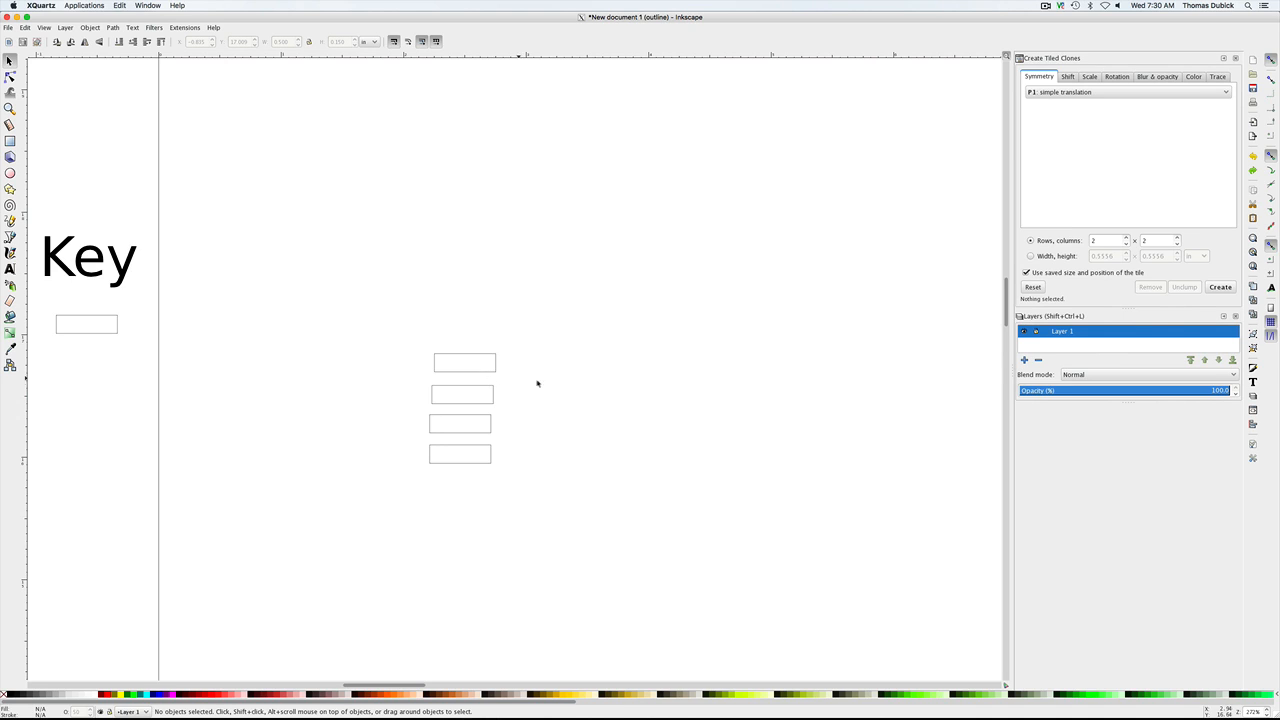
Step: Close the tiled clones dialog and draw a rectangle about 1.32 in wide and 1.27 in high, above and right of the clone column
left_click(1235, 58)
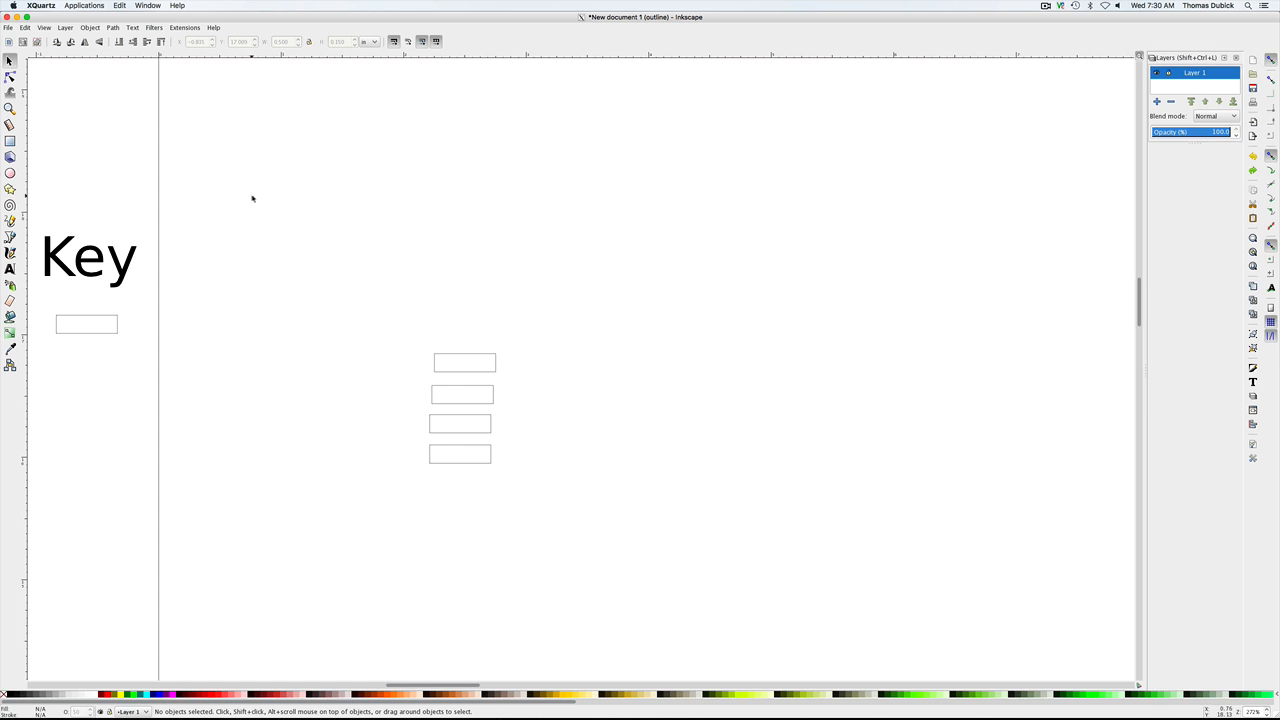
left_click(12, 141)
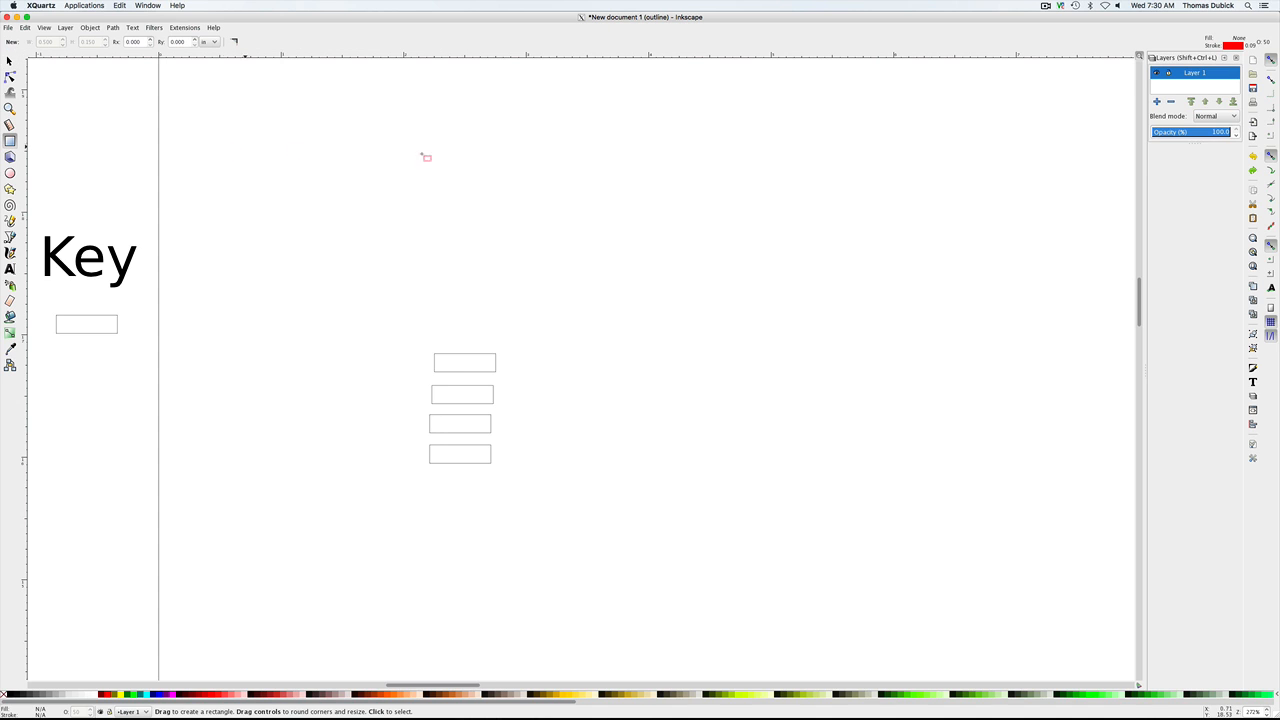
left_click_drag(583, 185, 749, 344)
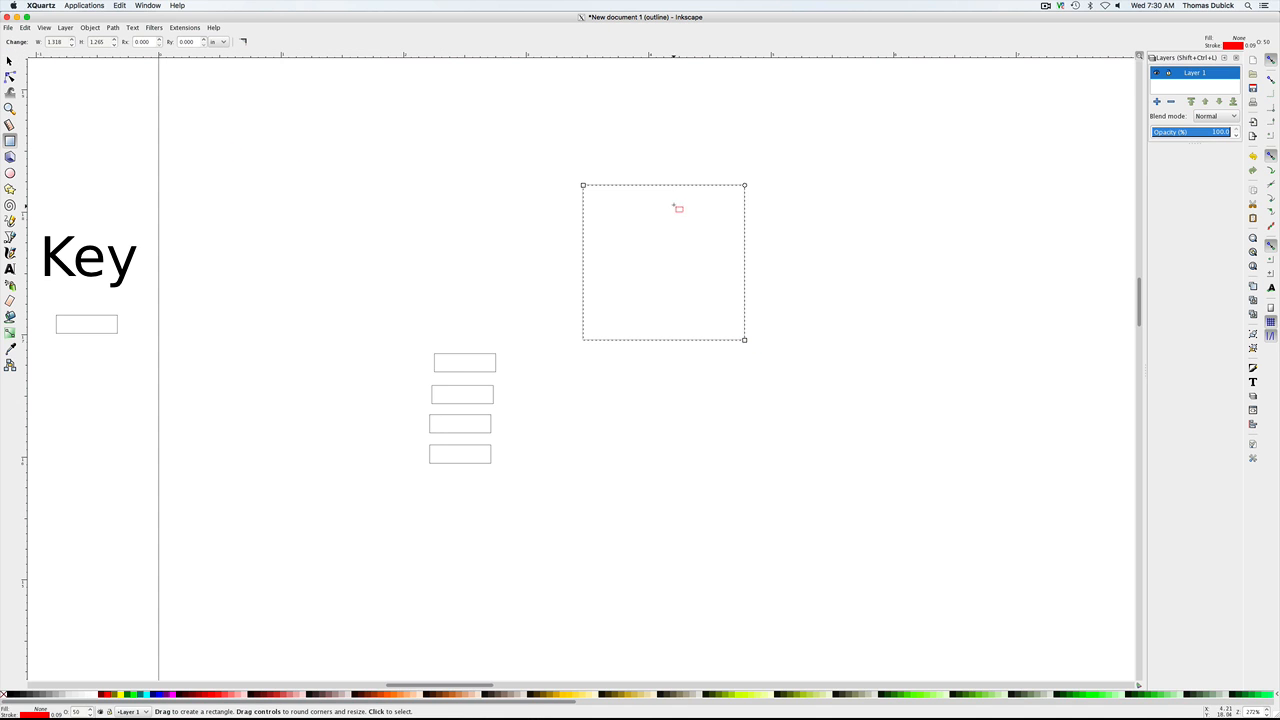
Step: Set the new rectangle's width and height to 2 in, and return to the selection tool with nothing selected
left_click(62, 43)
type("8")
left_click(105, 43)
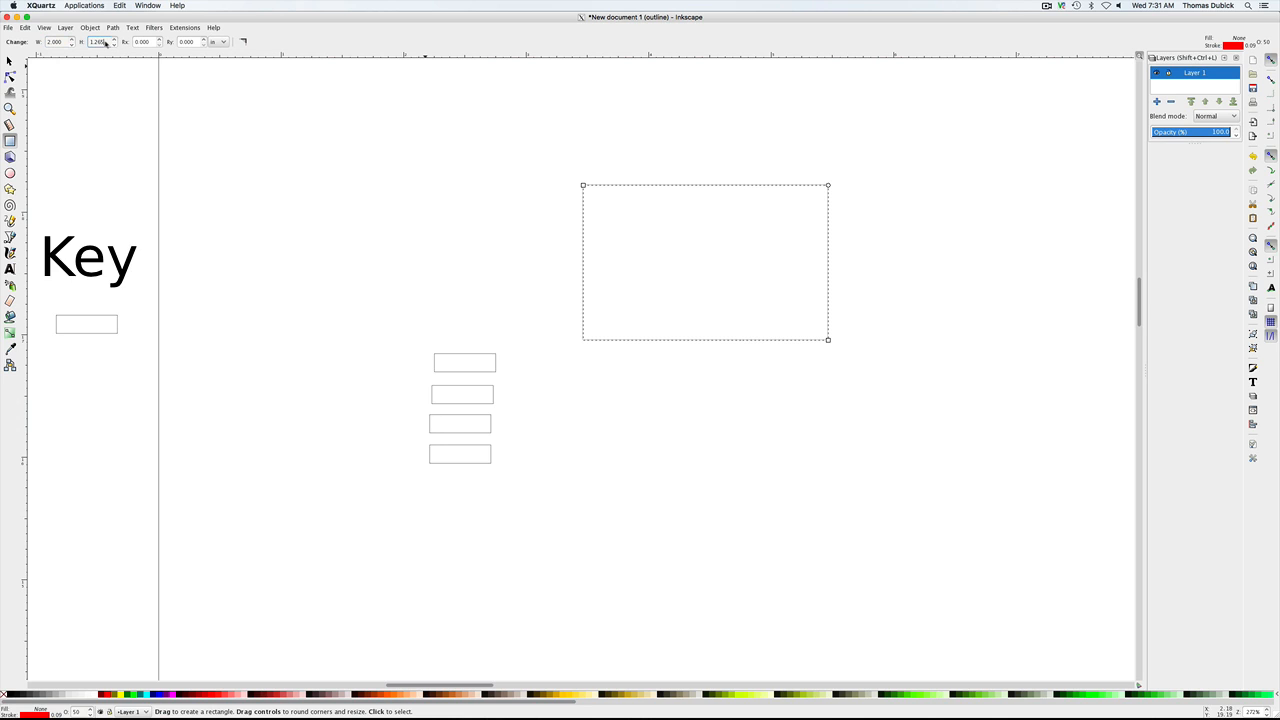
type("1")
key("Return")
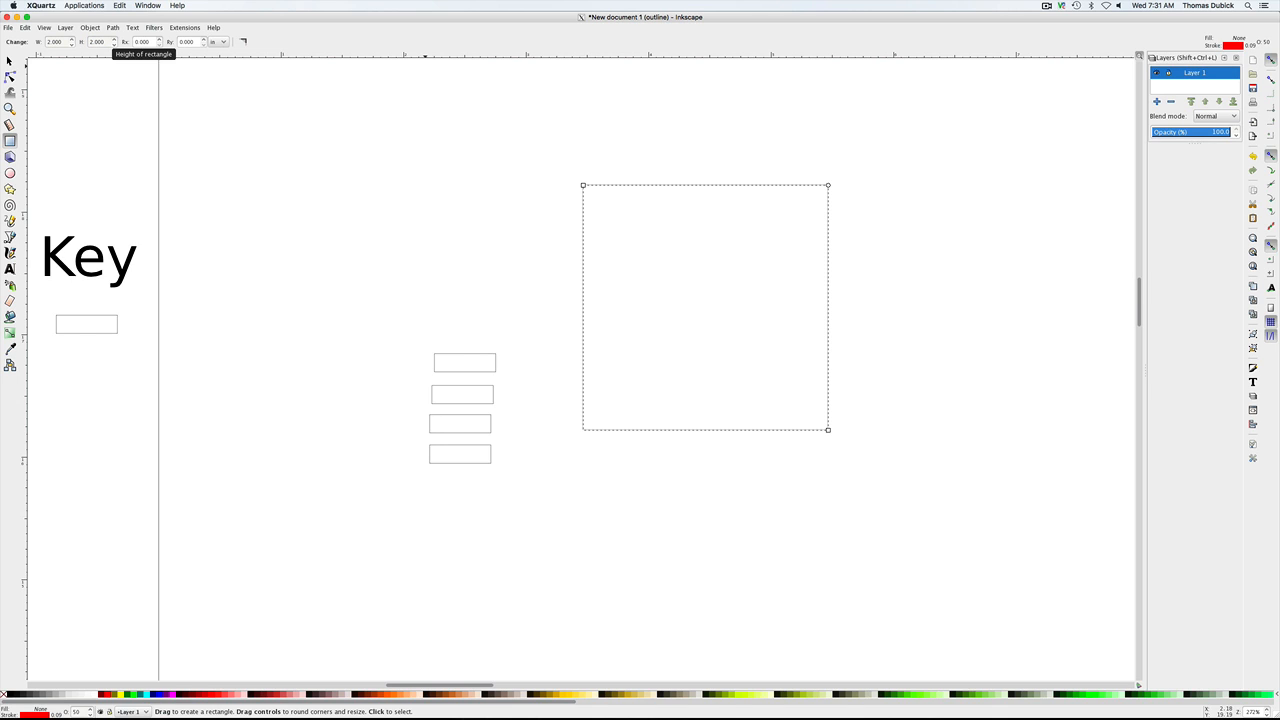
left_click(291, 89)
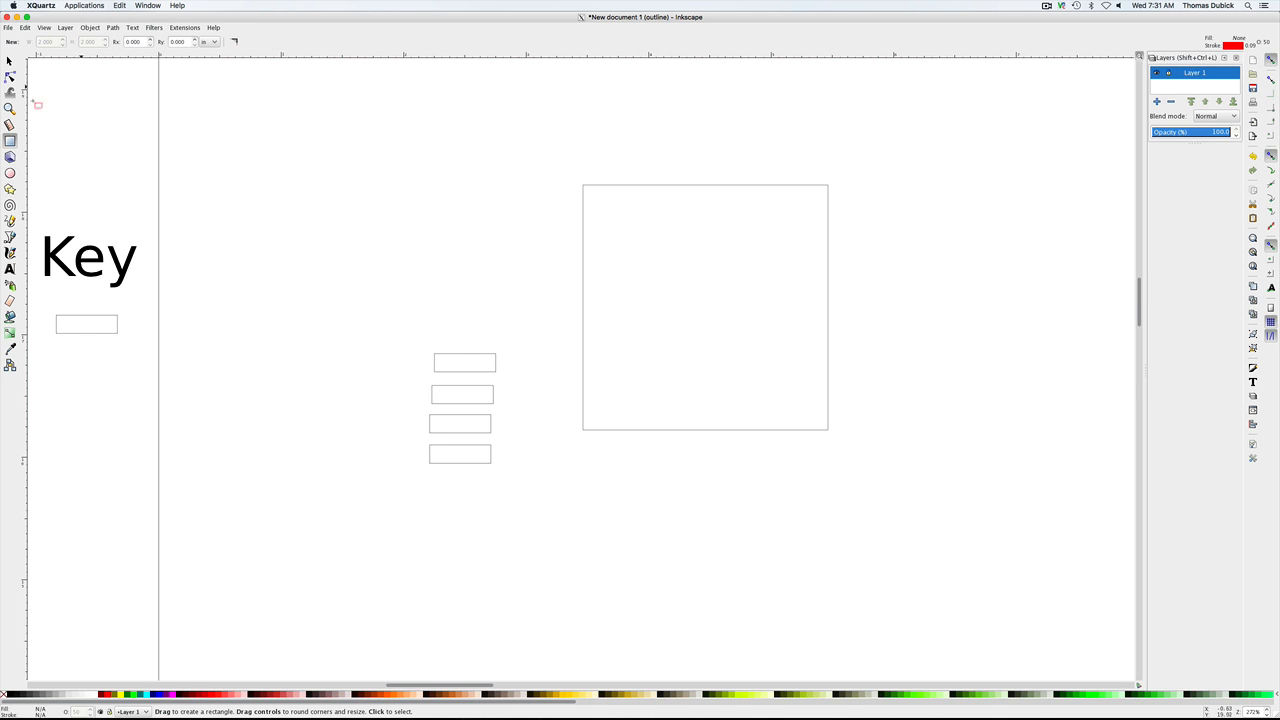
left_click(11, 61)
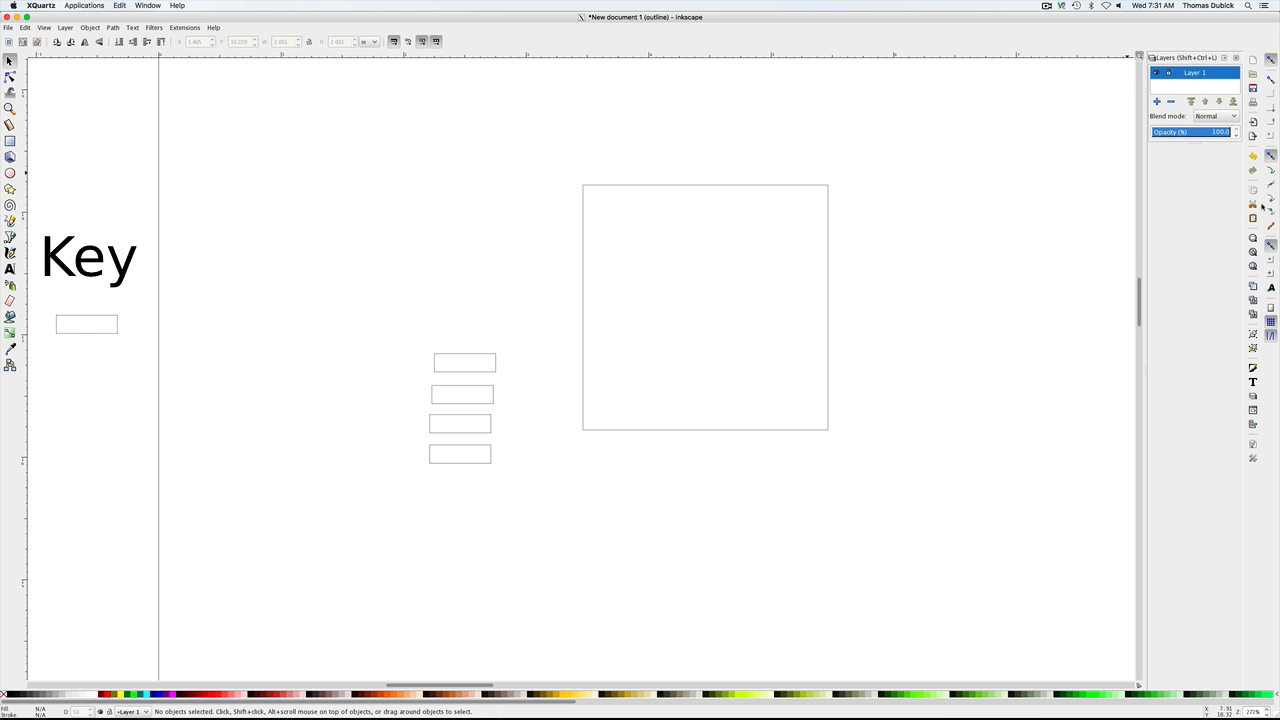
Step: Centre the 2 in square horizontally on the page, aligning relative to Page on the vertical axis
left_click(808, 193)
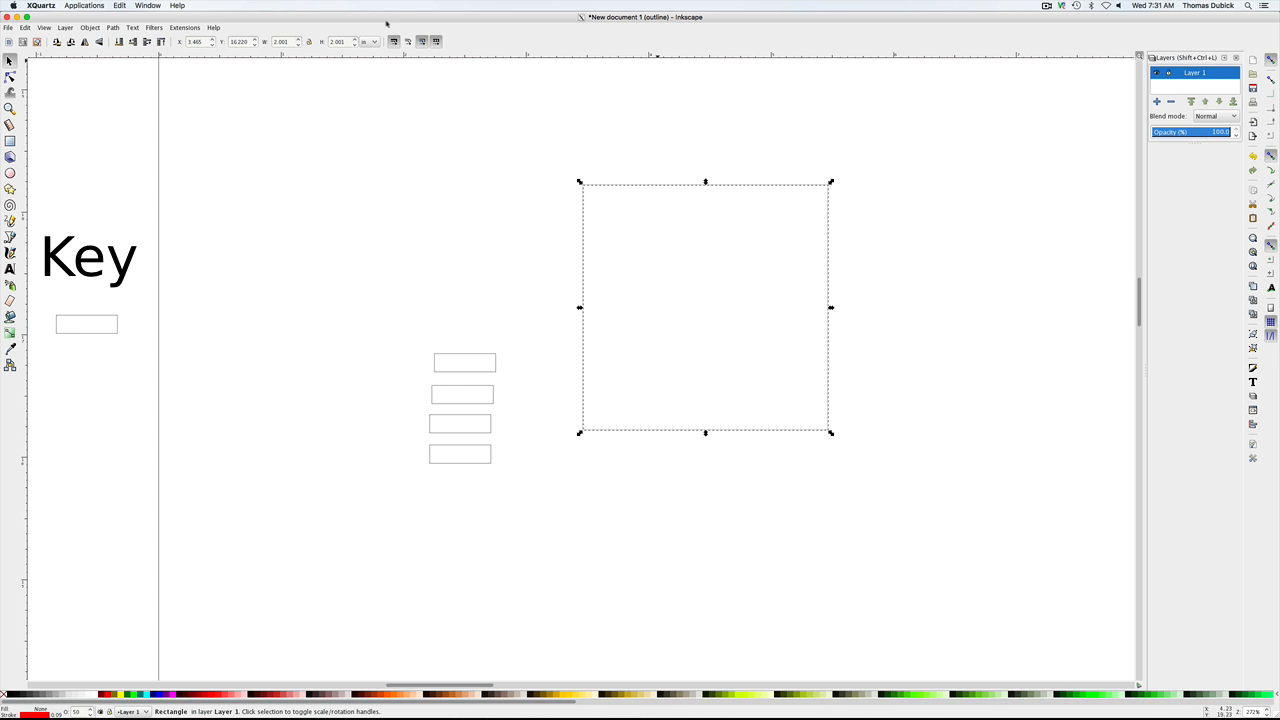
left_click(90, 27)
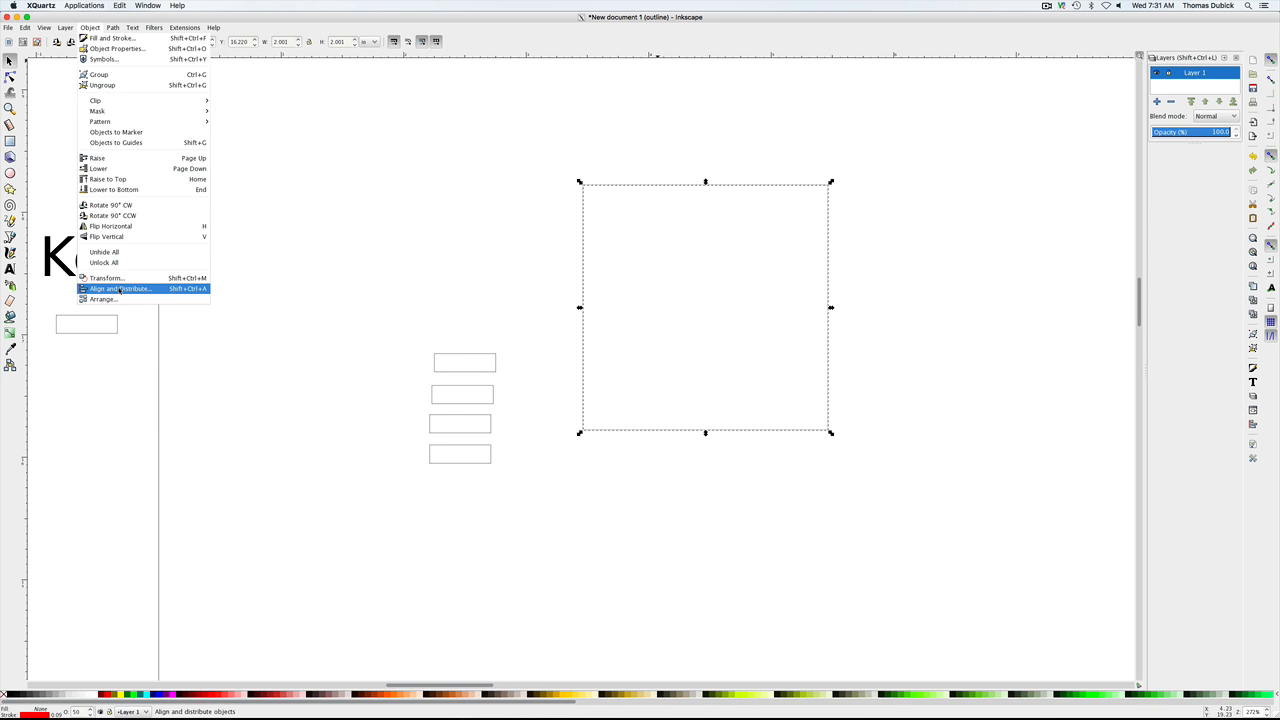
left_click(119, 289)
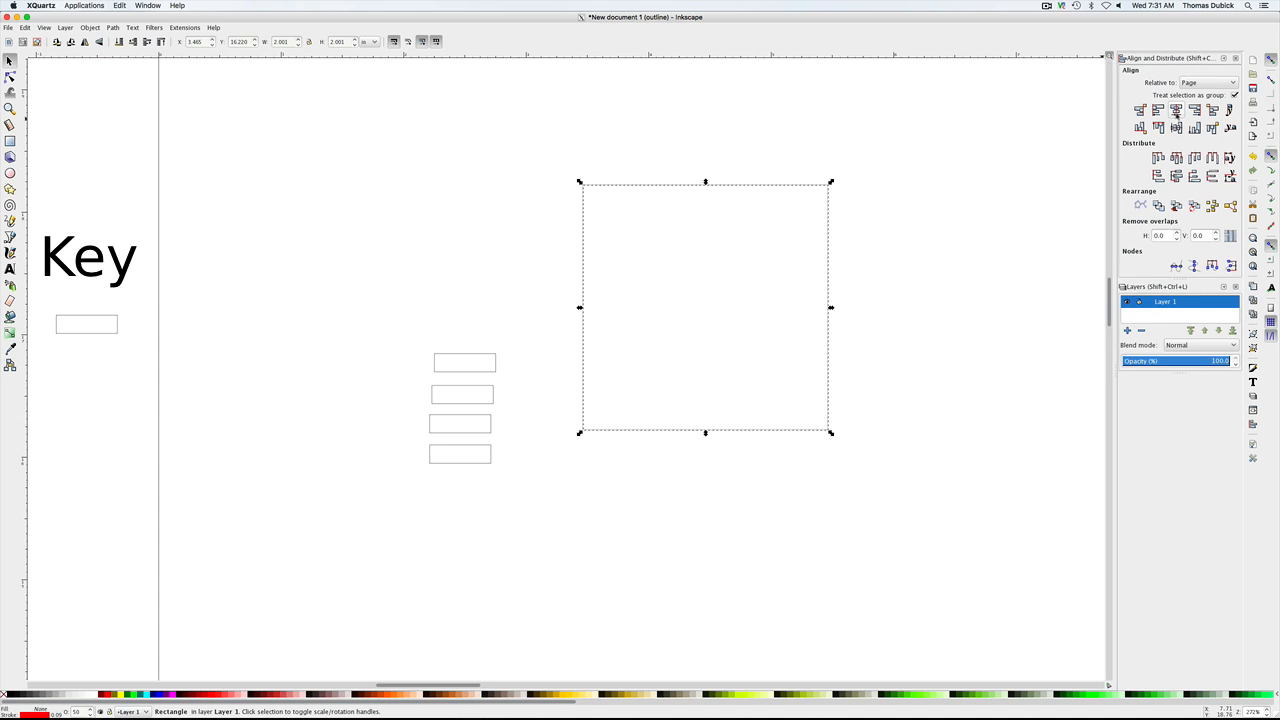
left_click(1235, 86)
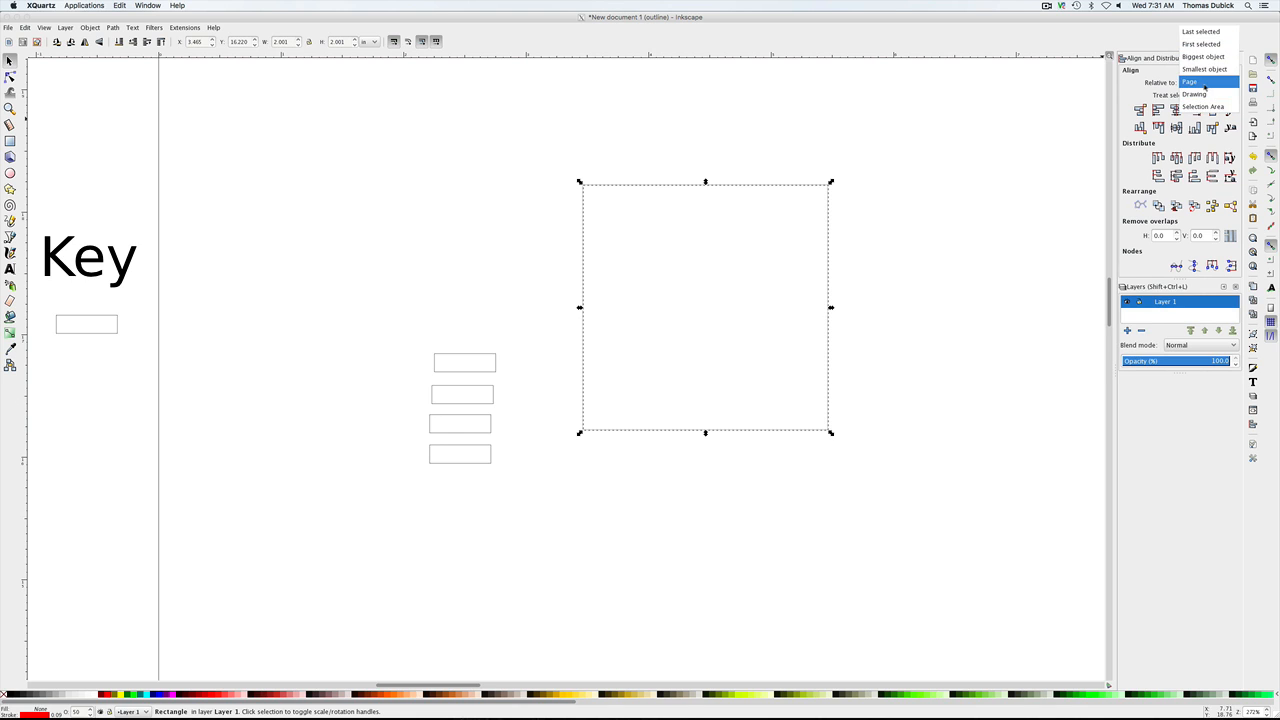
left_click(1195, 81)
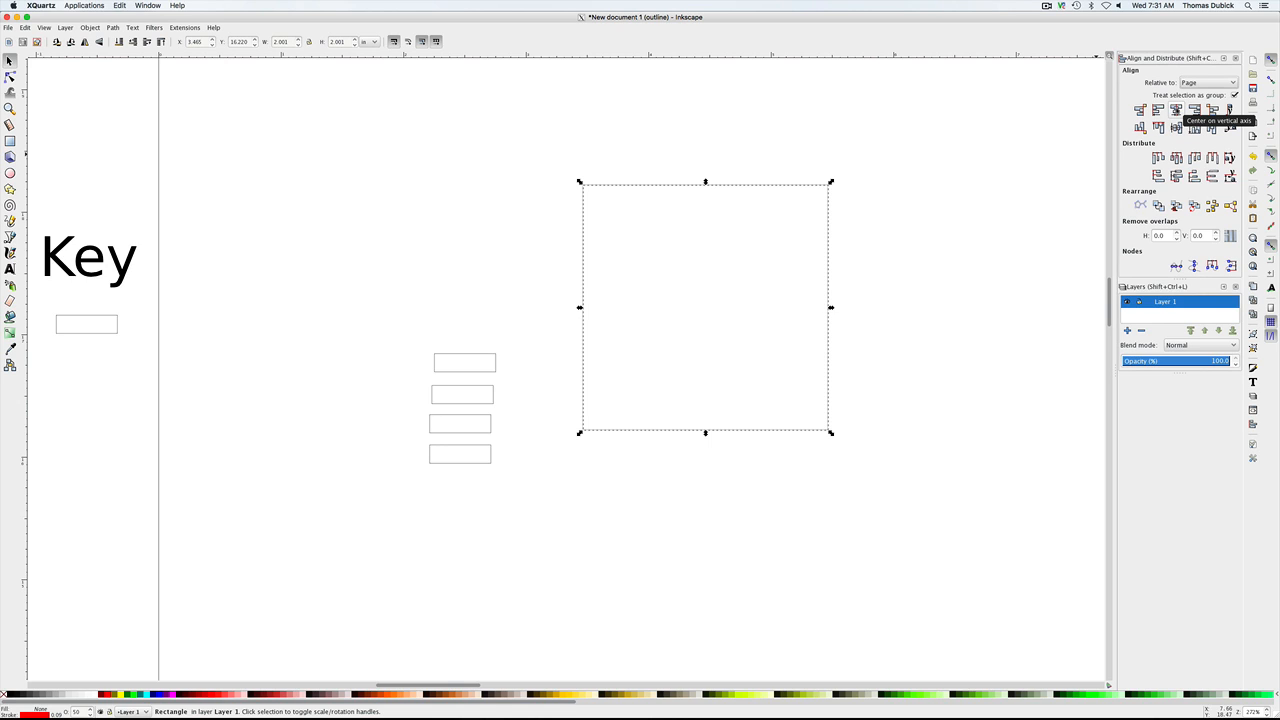
left_click(1229, 110)
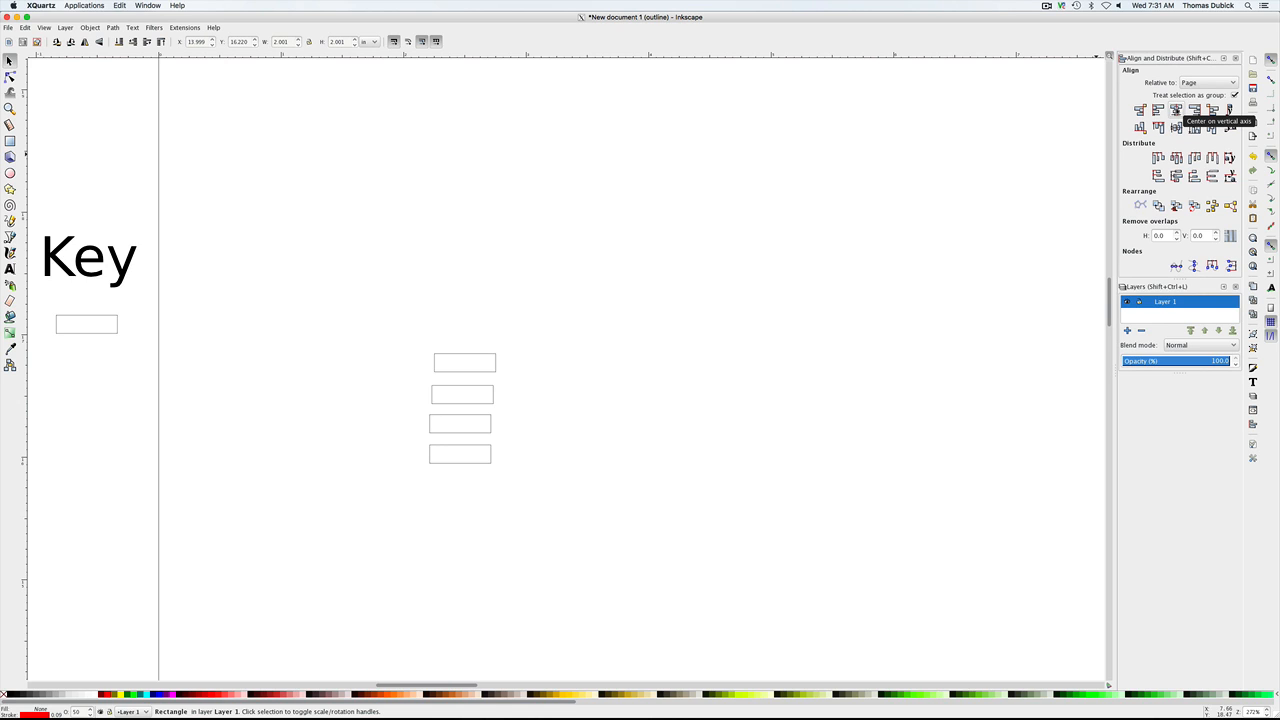
Step: Centre the 2 in square vertically on the page using the horizontal axis, and deselect it
key("minus")
key("minus")
key("minus")
key("minus")
key("minus")
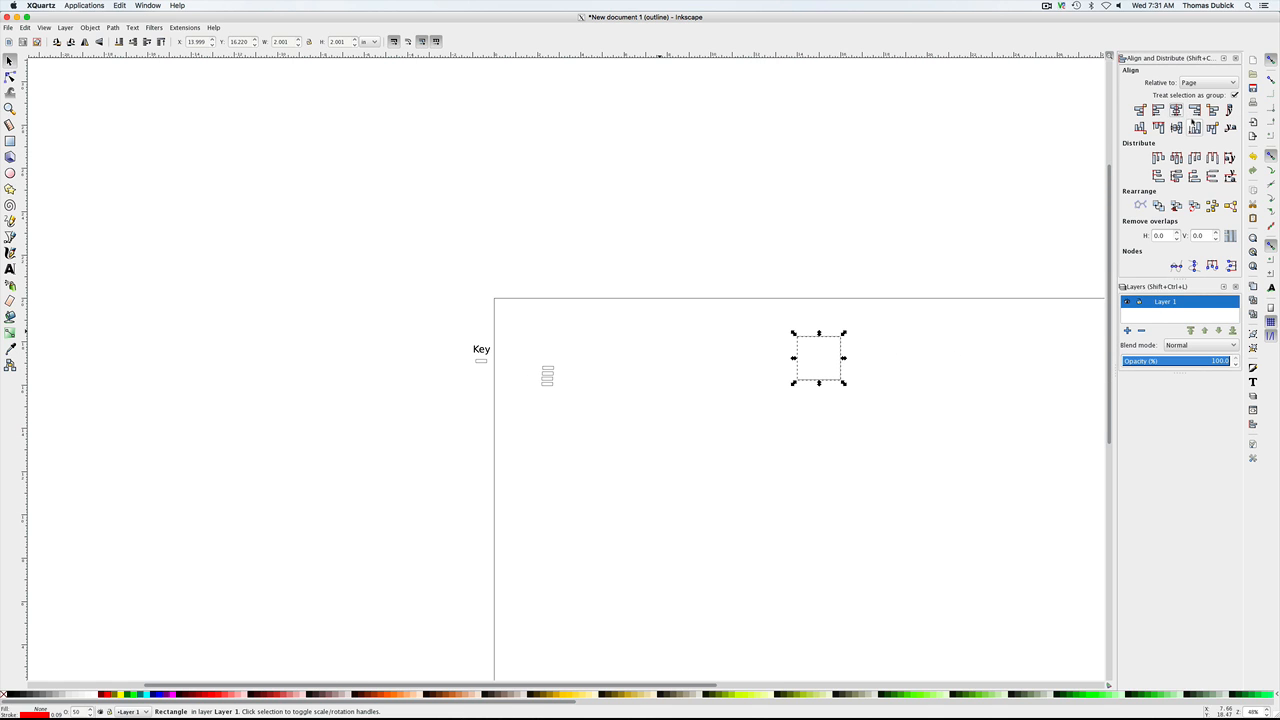
key("minus")
key("minus")
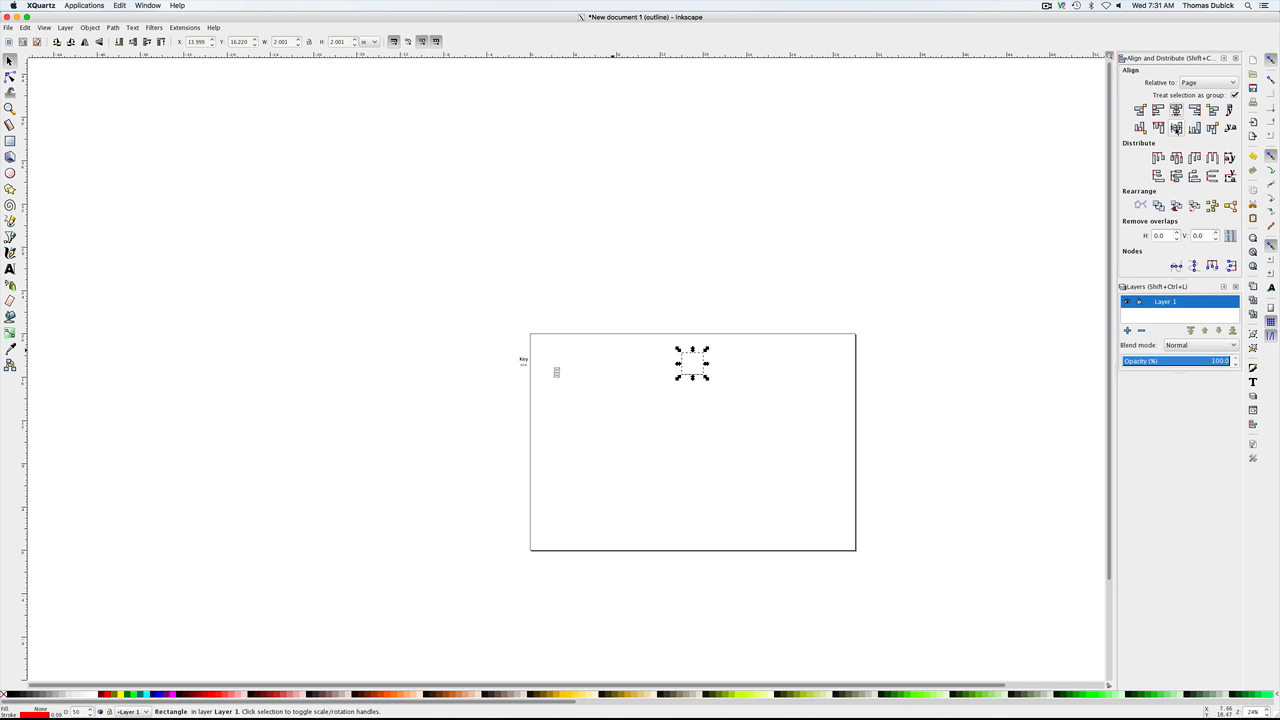
left_click(1176, 127)
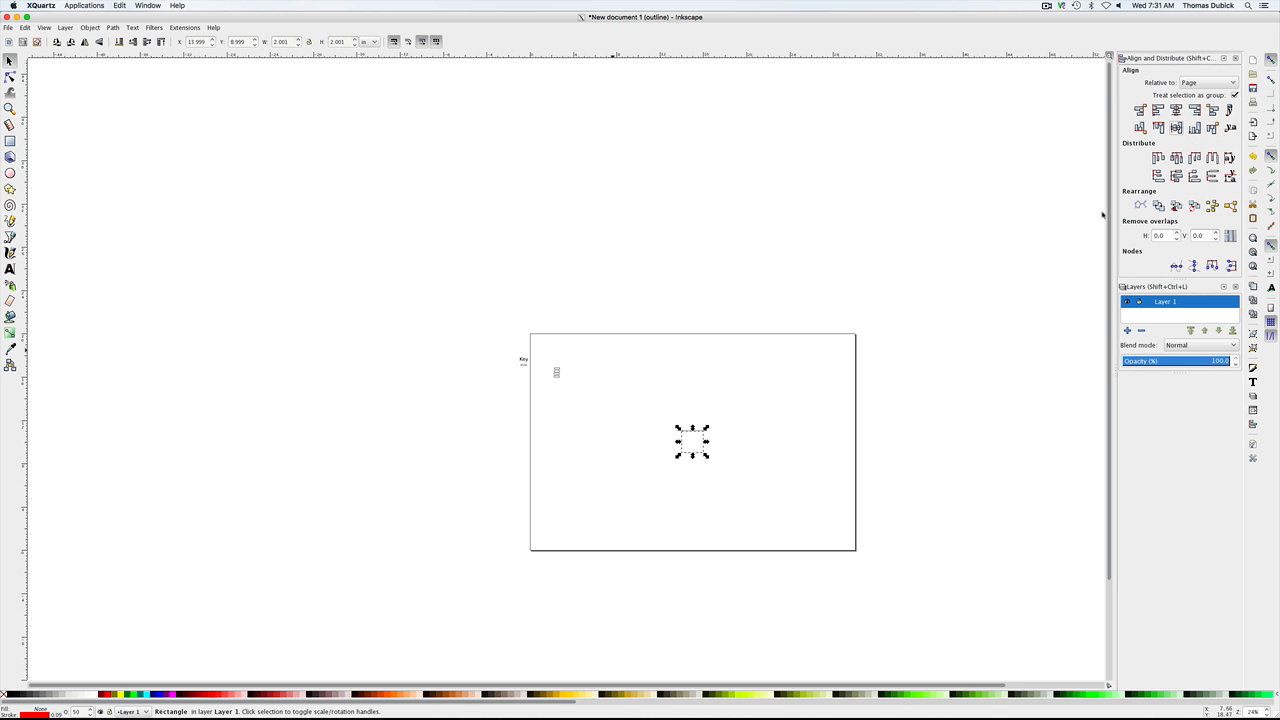
left_click(669, 380)
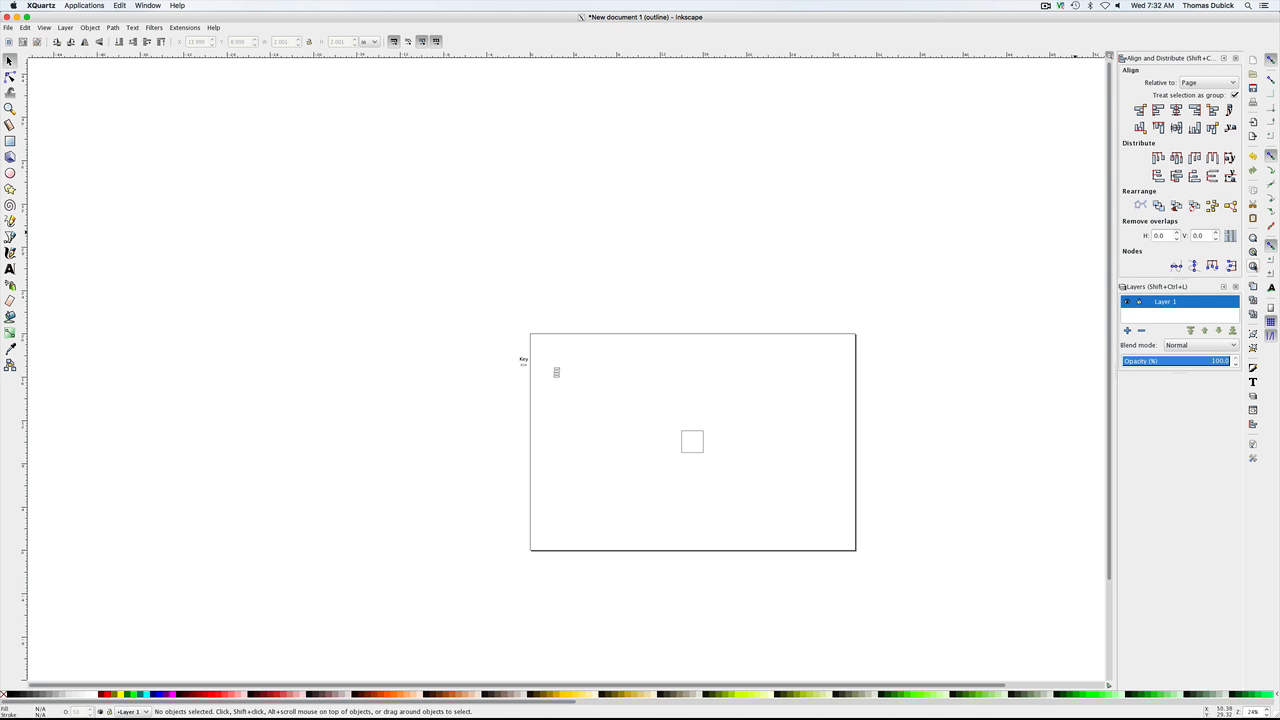
Step: Move all four clones together from the page's upper-left area to just left of the centred square, and deselect them
left_click(1253, 252)
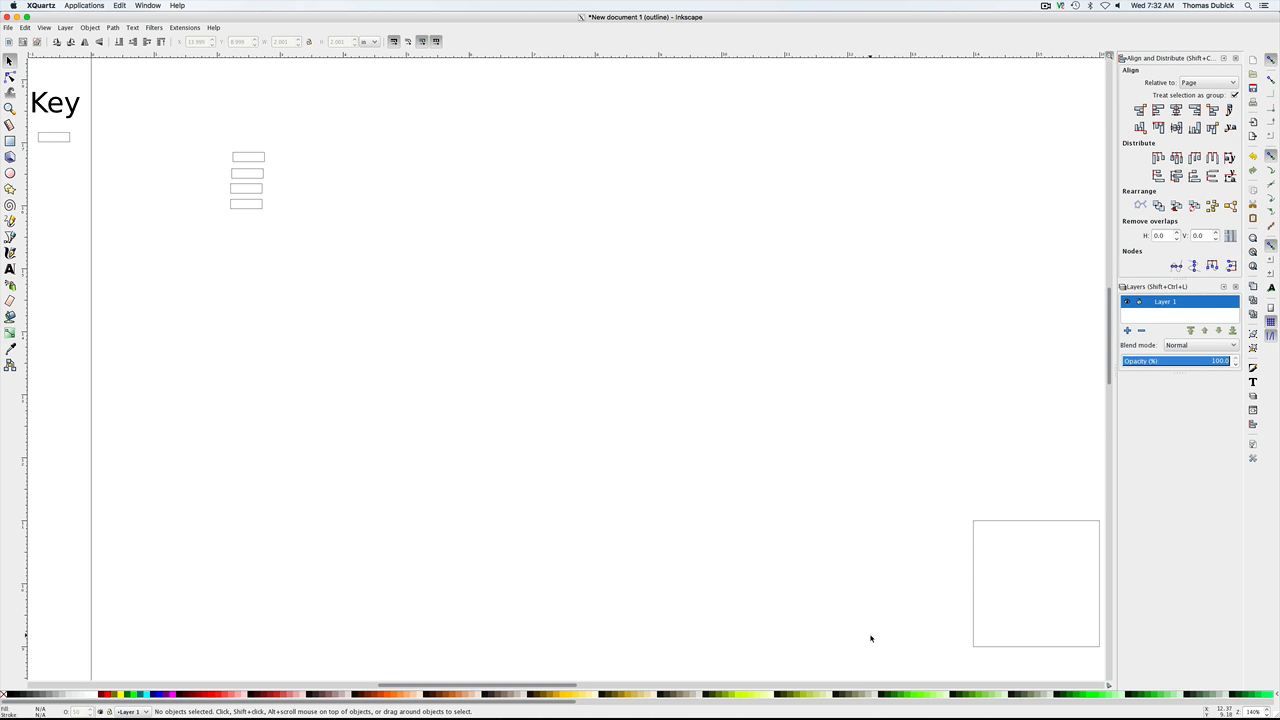
mouse_move(574, 686)
left_mouse_down()
mouse_move(625, 686)
mouse_move(592, 687)
left_mouse_up()
left_click_drag(592, 687, 588, 687)
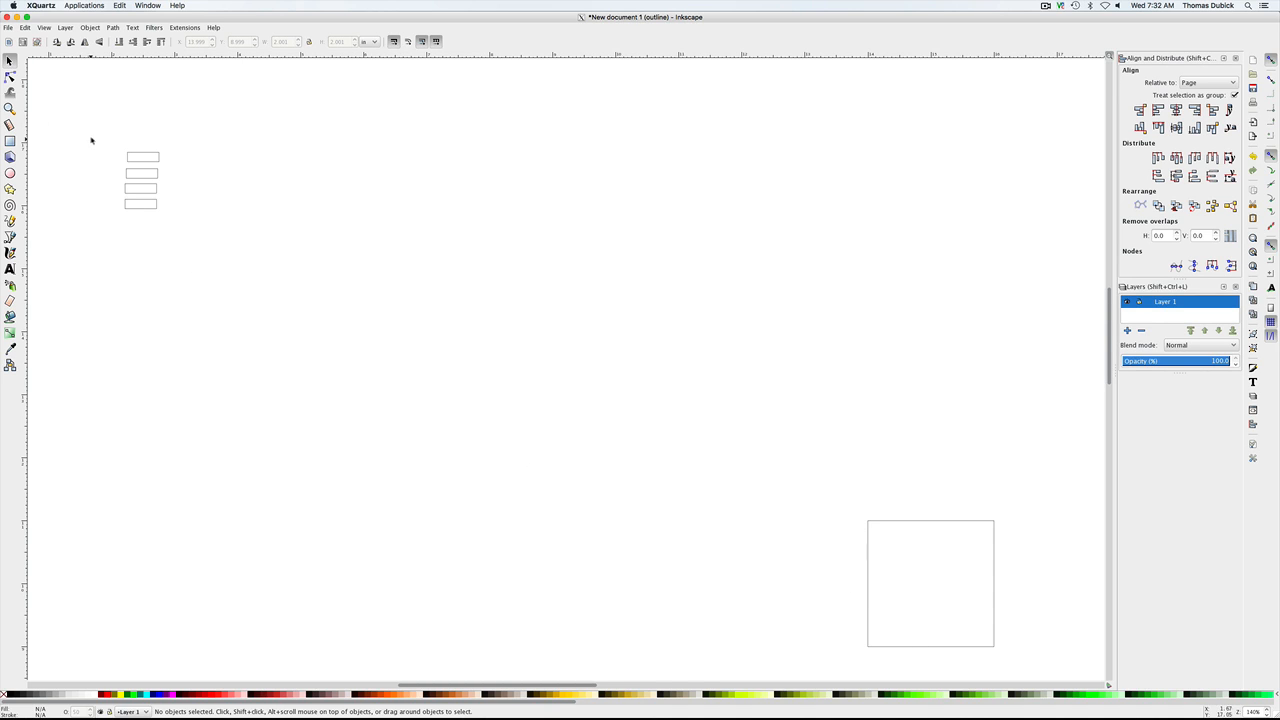
left_click_drag(91, 140, 205, 260)
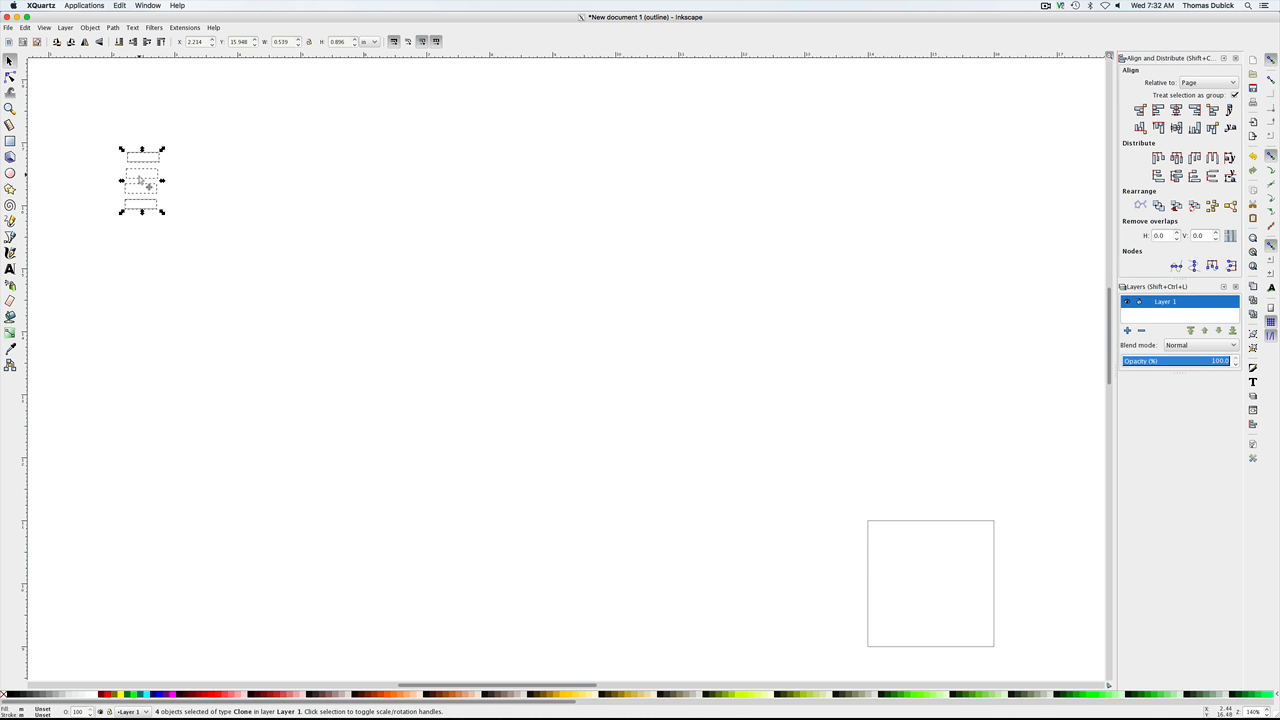
left_click_drag(146, 184, 330, 383)
left_click_drag(367, 395, 493, 409)
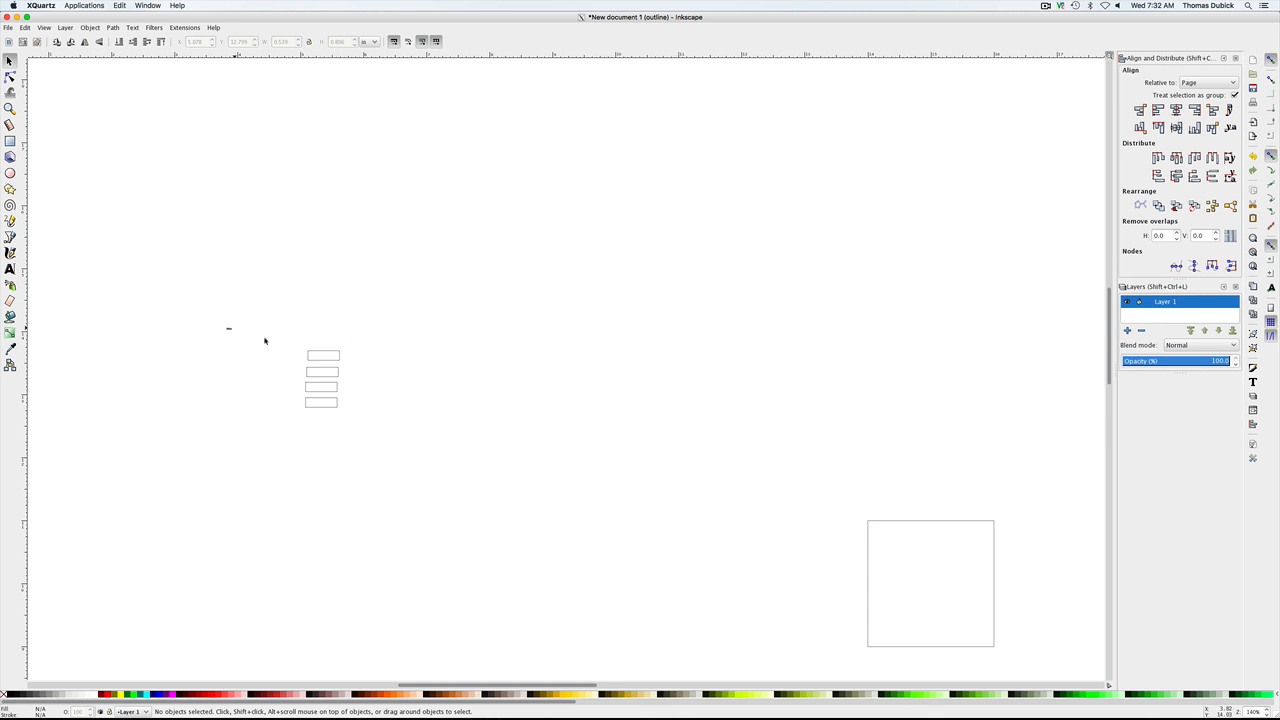
left_click_drag(228, 328, 480, 518)
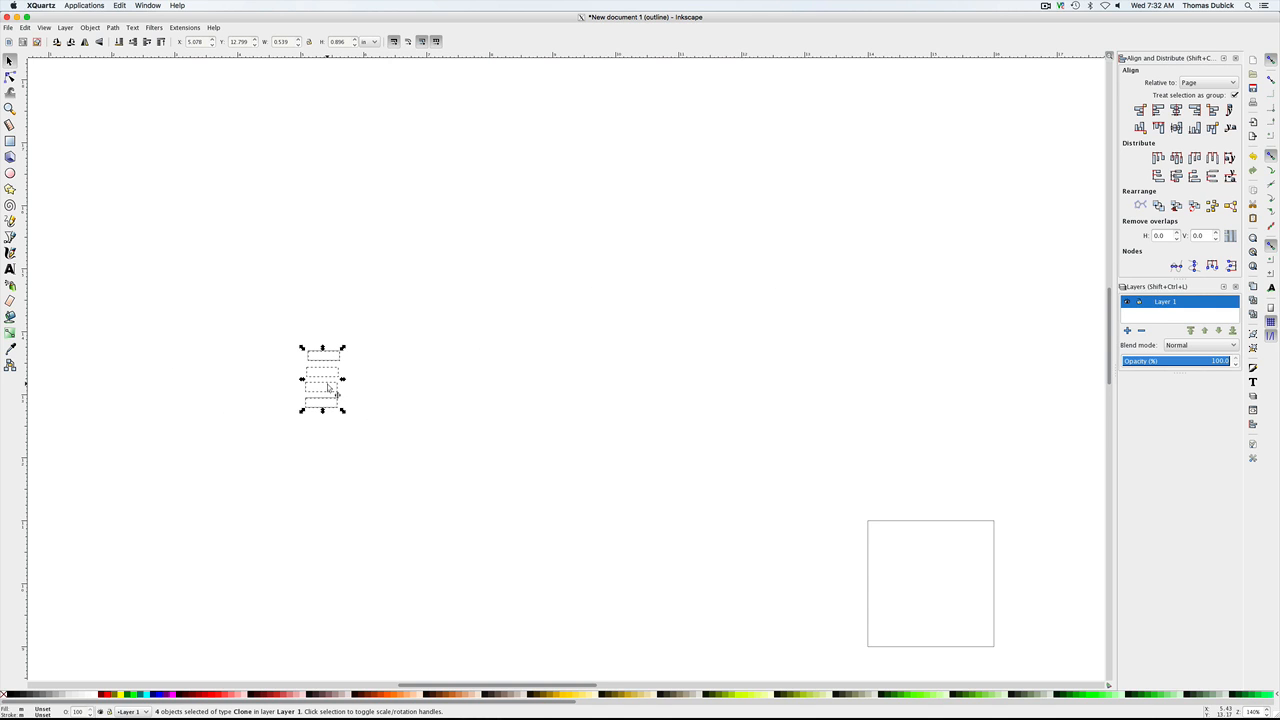
left_click_drag(329, 387, 733, 596)
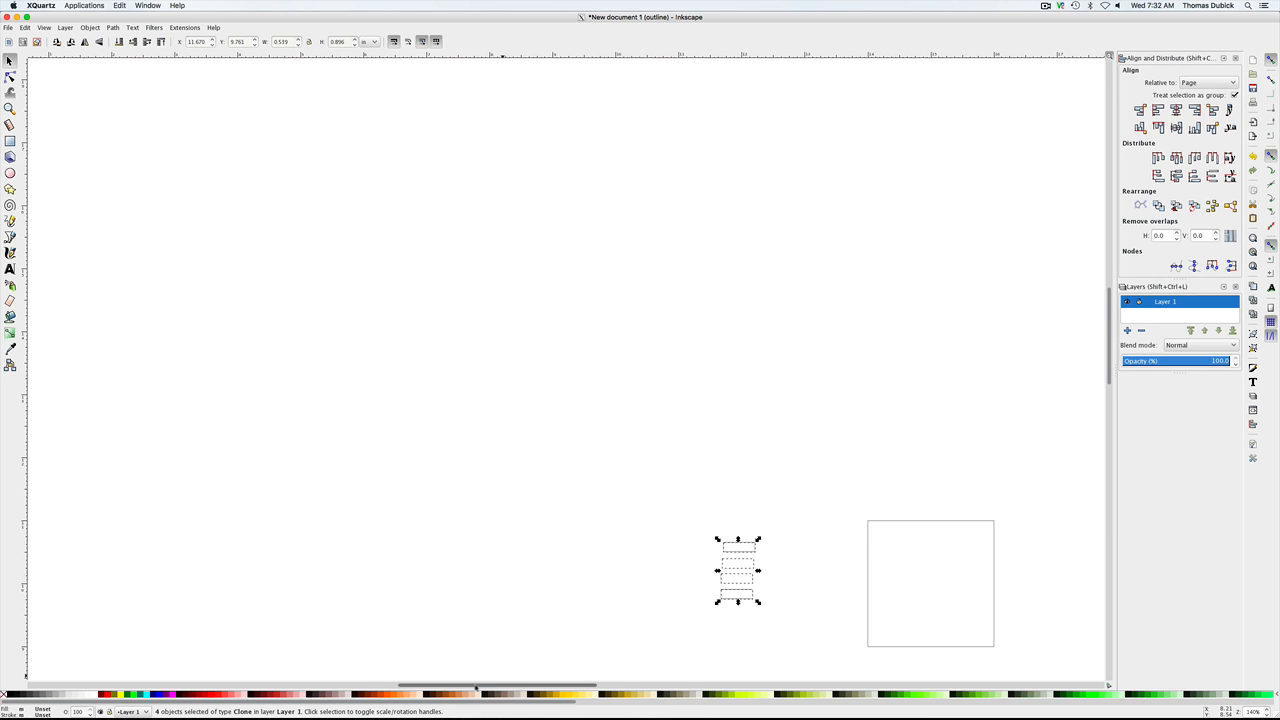
left_click_drag(479, 687, 547, 688)
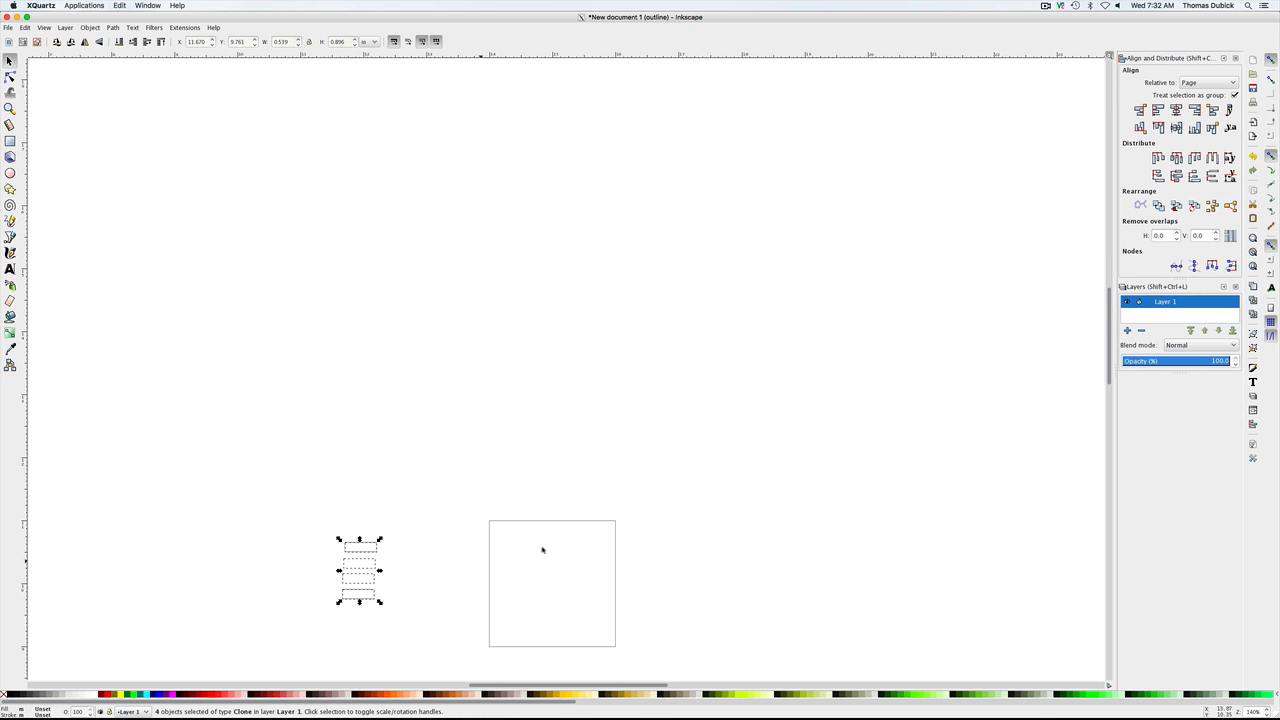
left_click(302, 496)
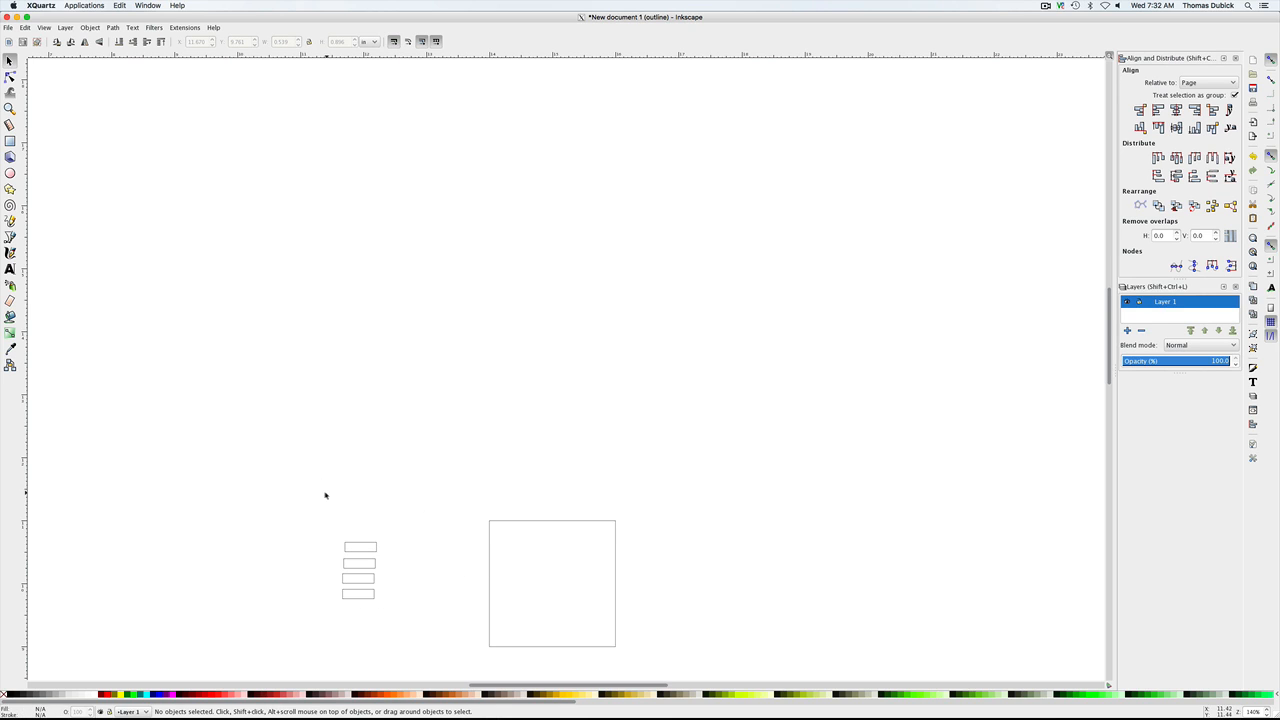
Step: Centre the topmost clone on the page along both the vertical and horizontal axes
left_click(360, 547)
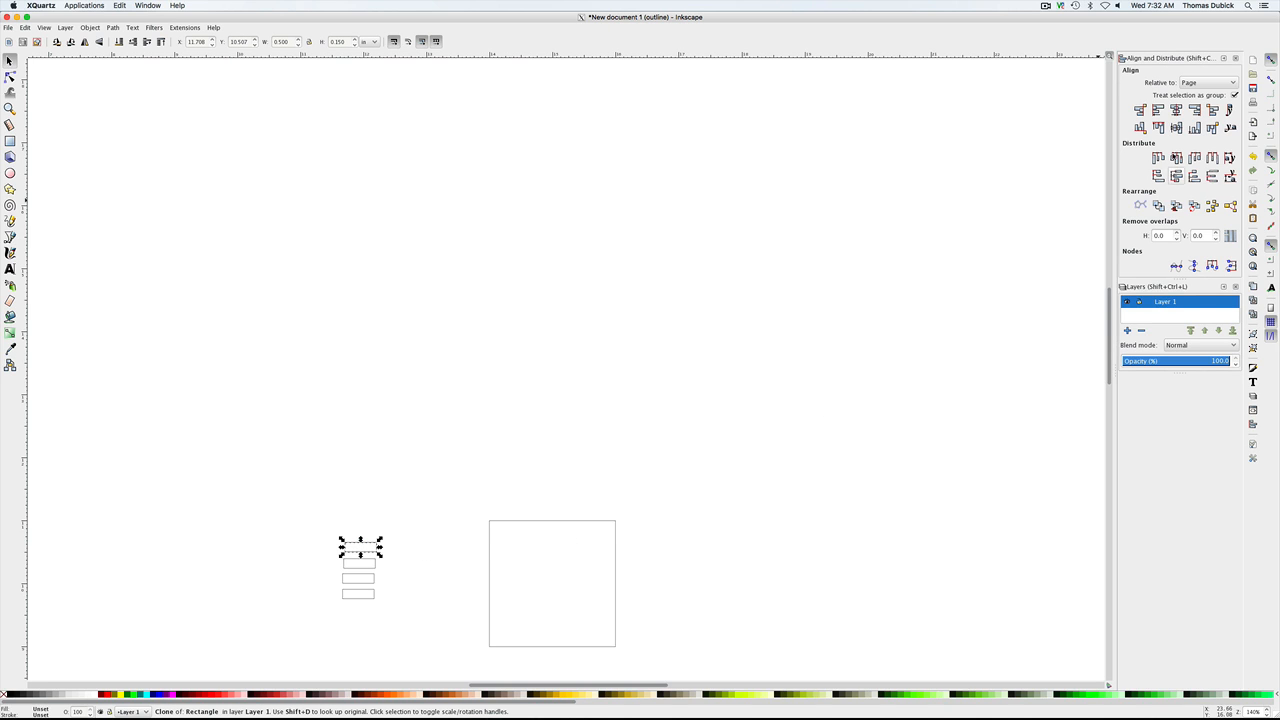
left_click(1176, 110)
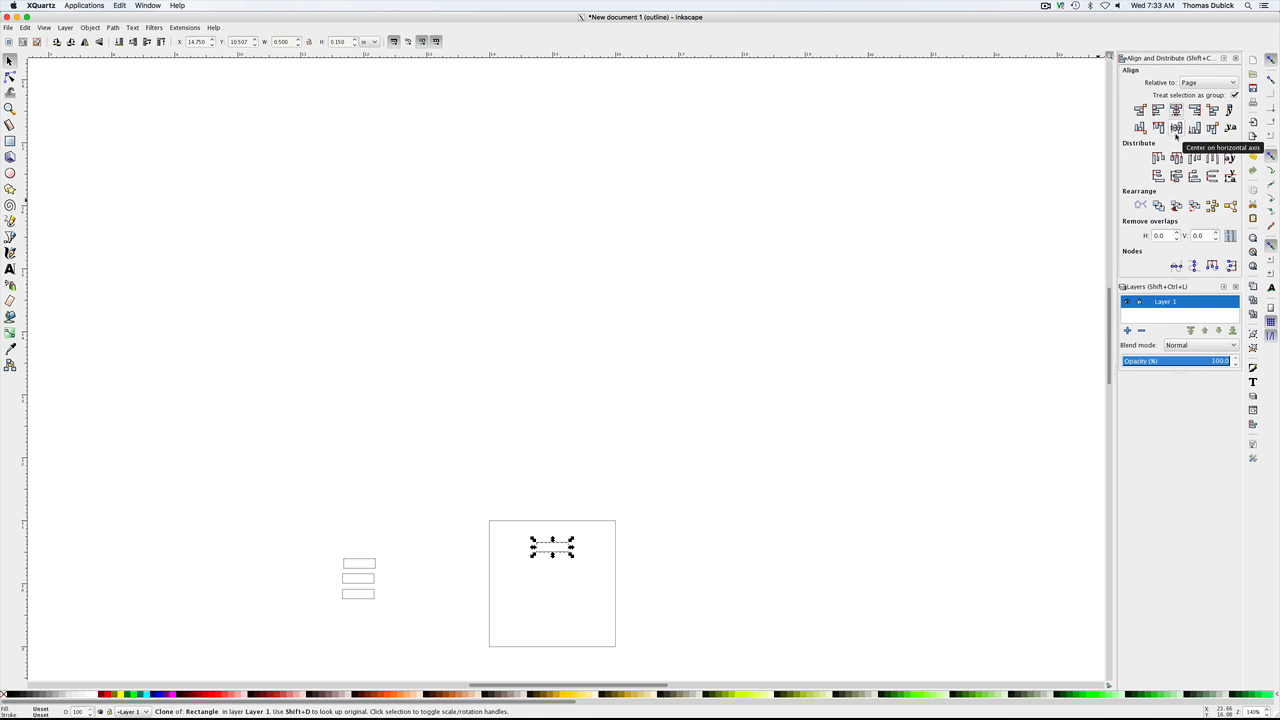
left_click(1176, 127)
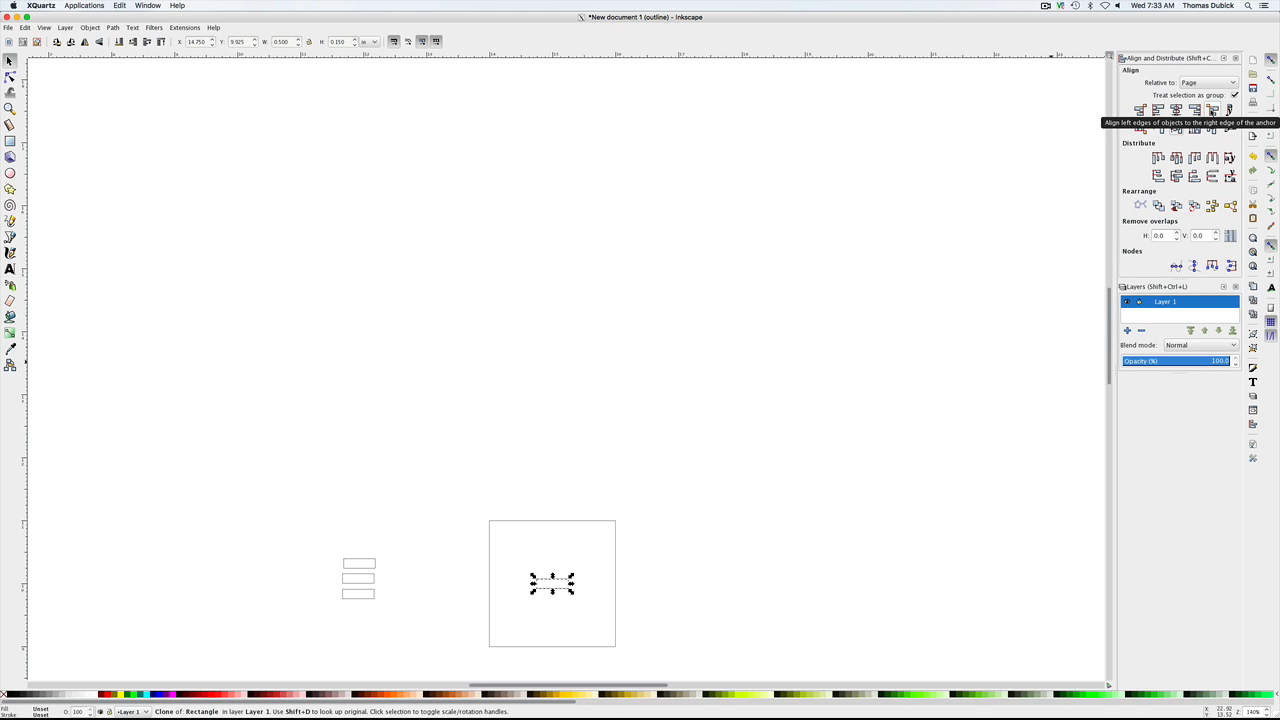
Step: Try aligning the centred clone's left edge to the page's right edge, and undo that alignment
left_click(1212, 111)
left_click(25, 28)
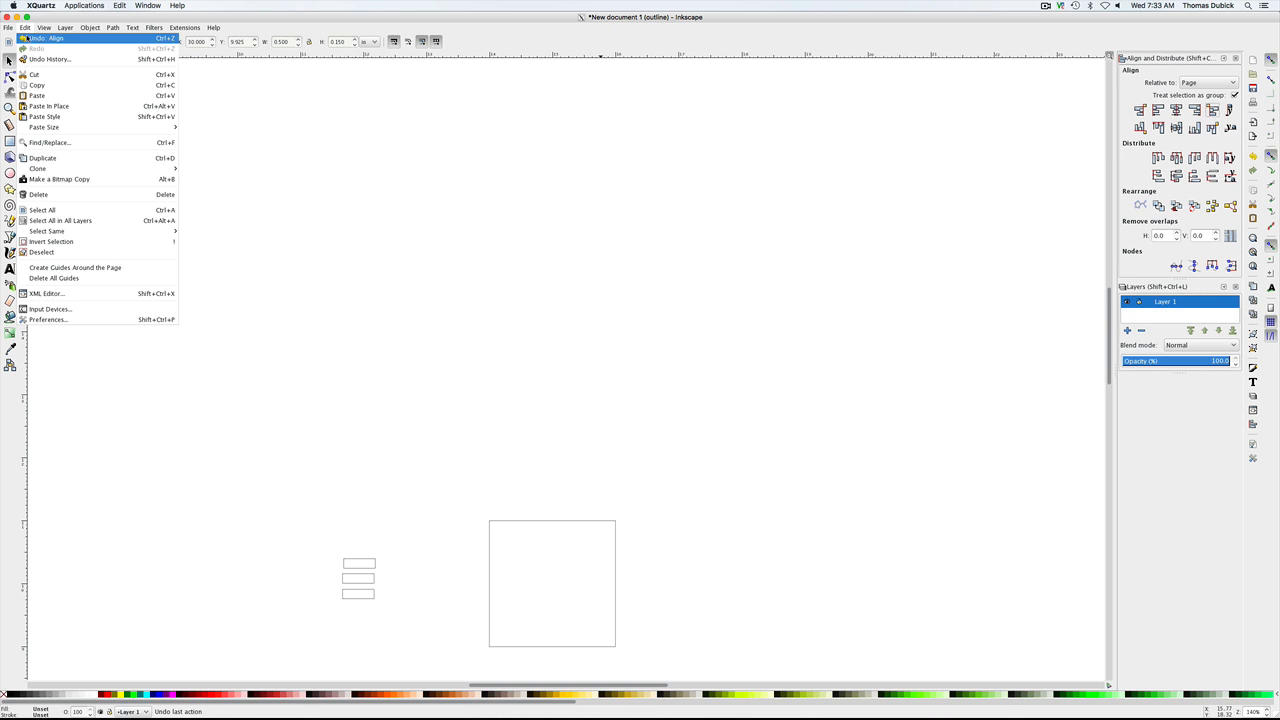
left_click(26, 38)
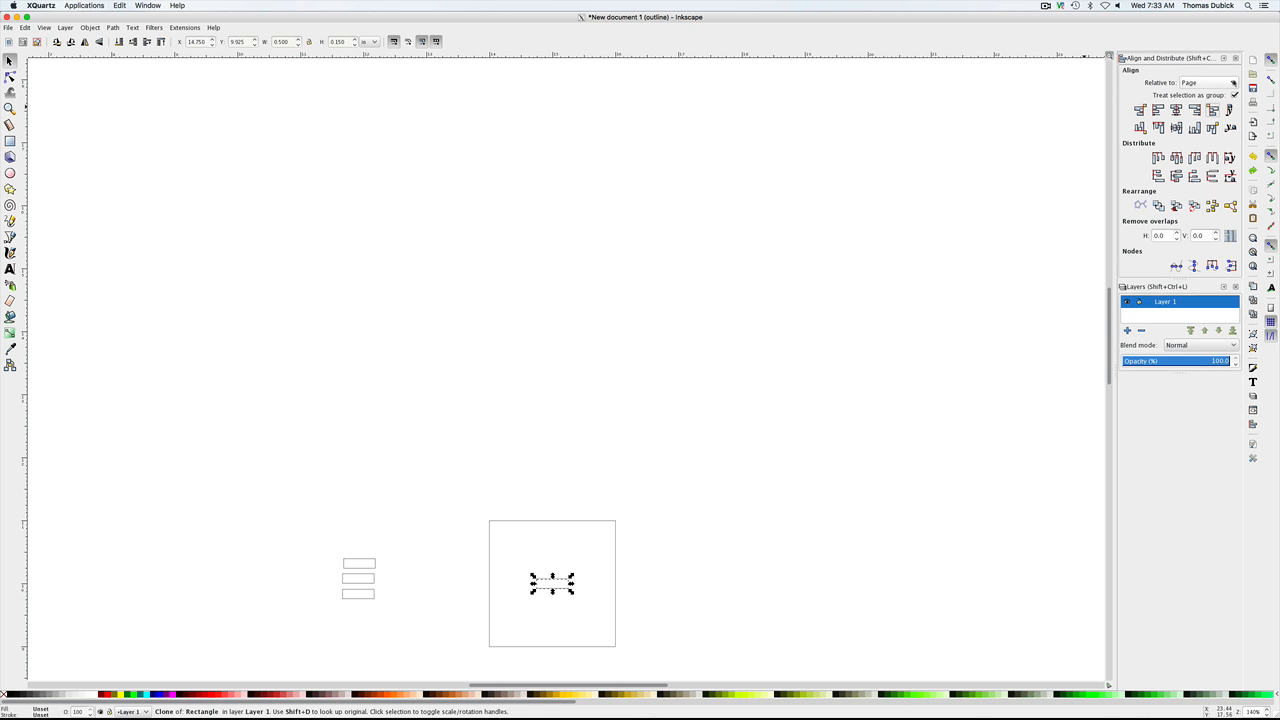
Step: Align the centred clone's right side with the square's right side, relative to First selected with the square as anchor
left_click(1207, 82)
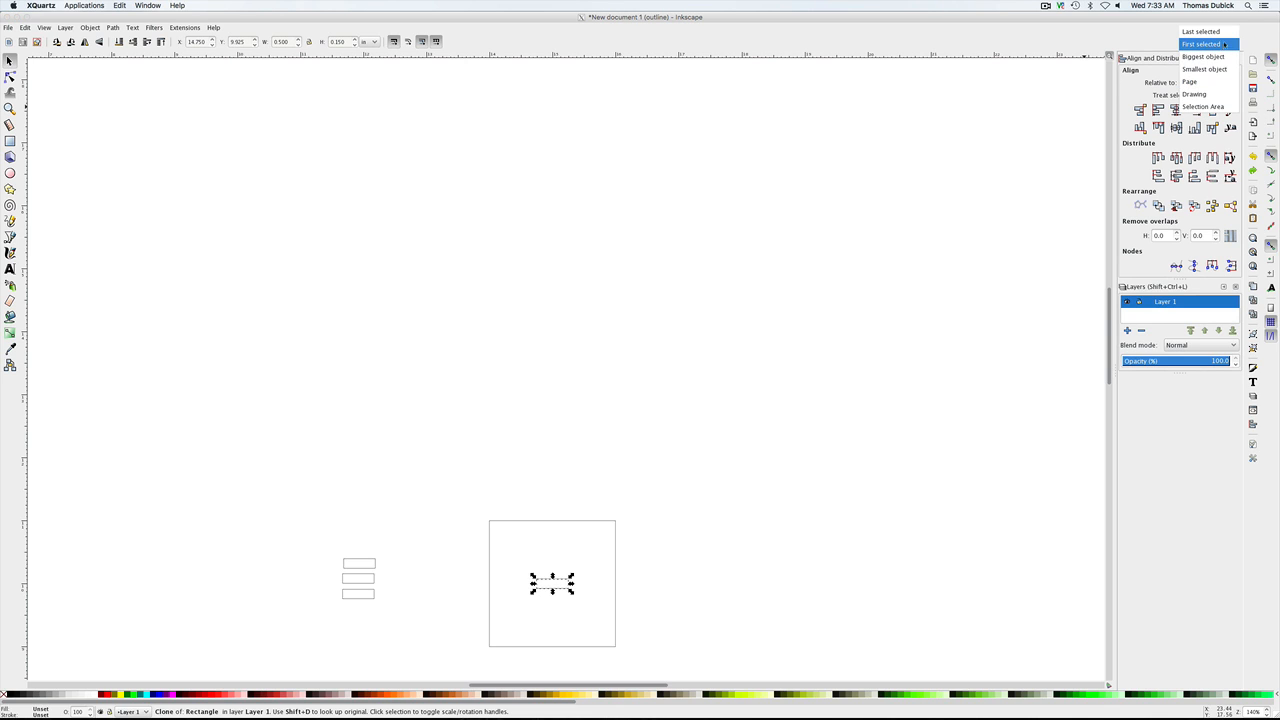
left_click(1224, 46)
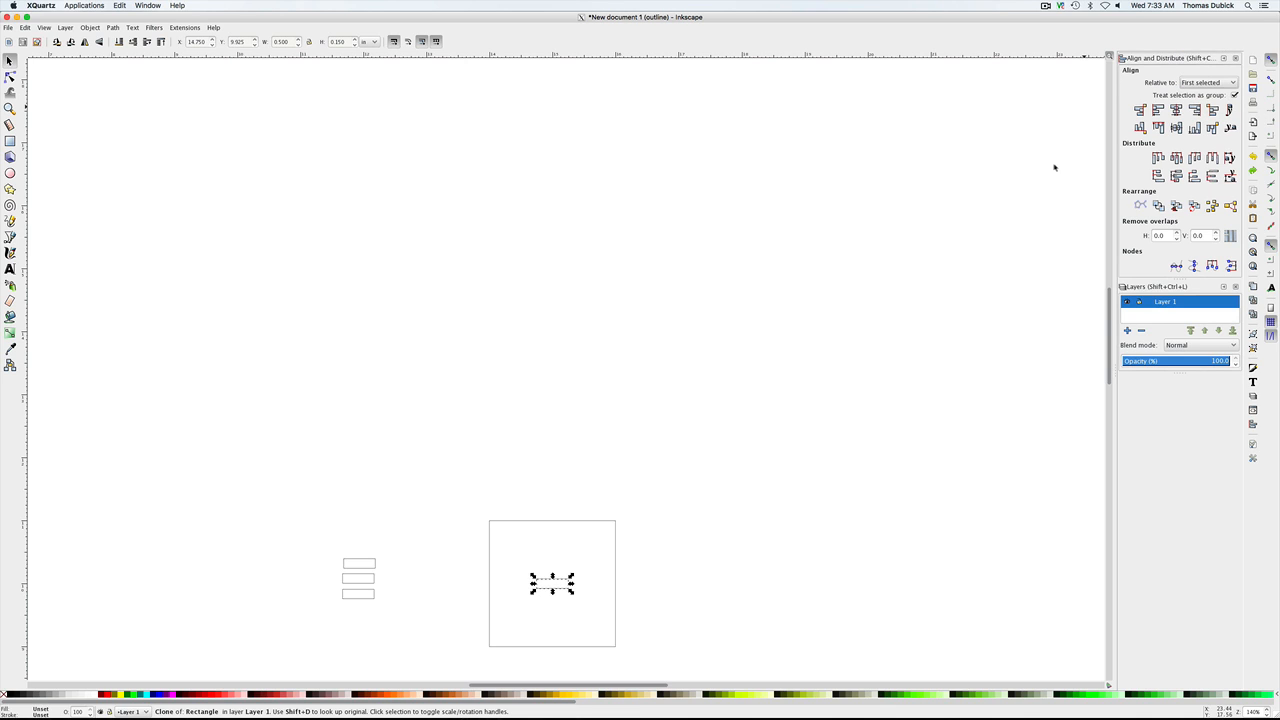
left_click(590, 521)
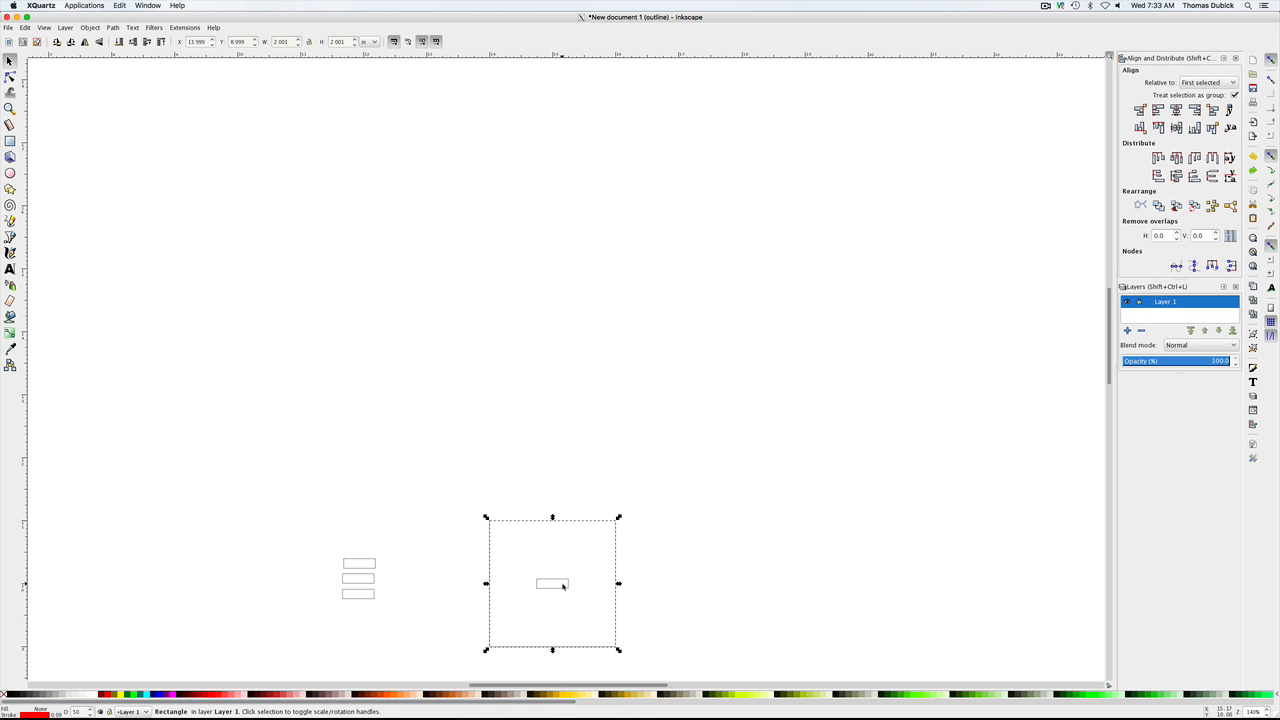
key("shift")
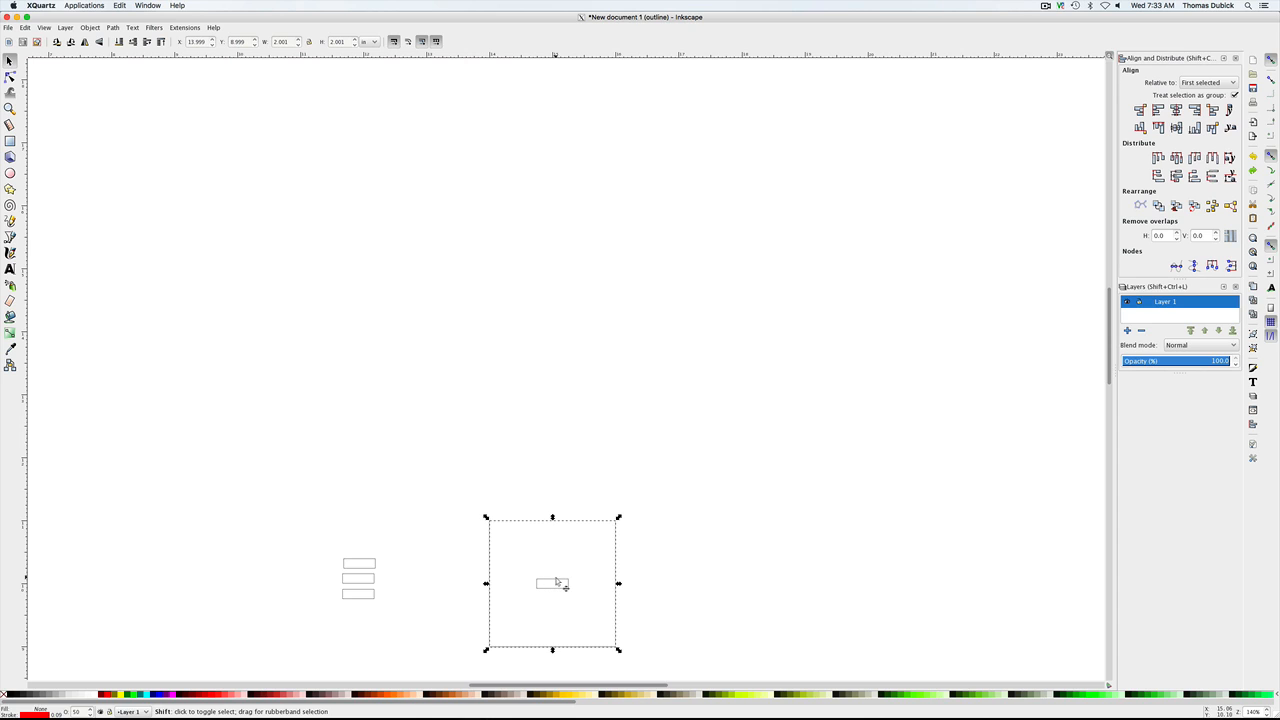
left_click(557, 583, "shift")
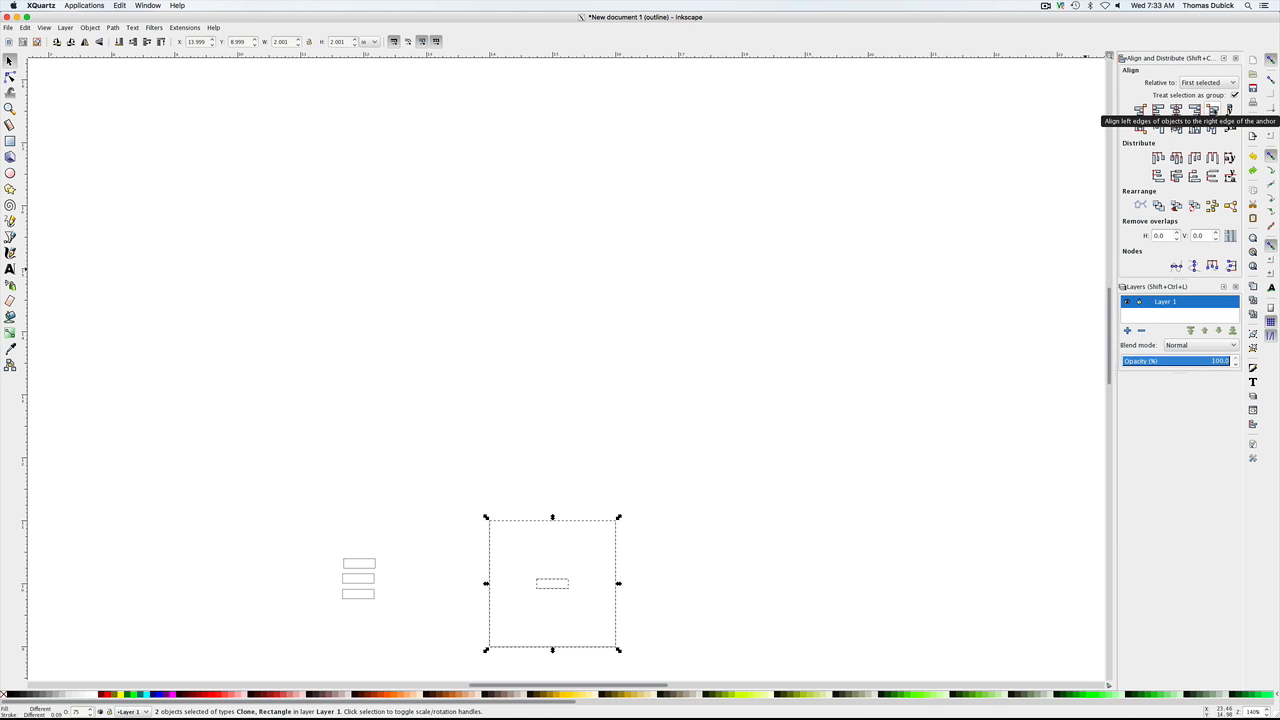
left_click(1140, 110)
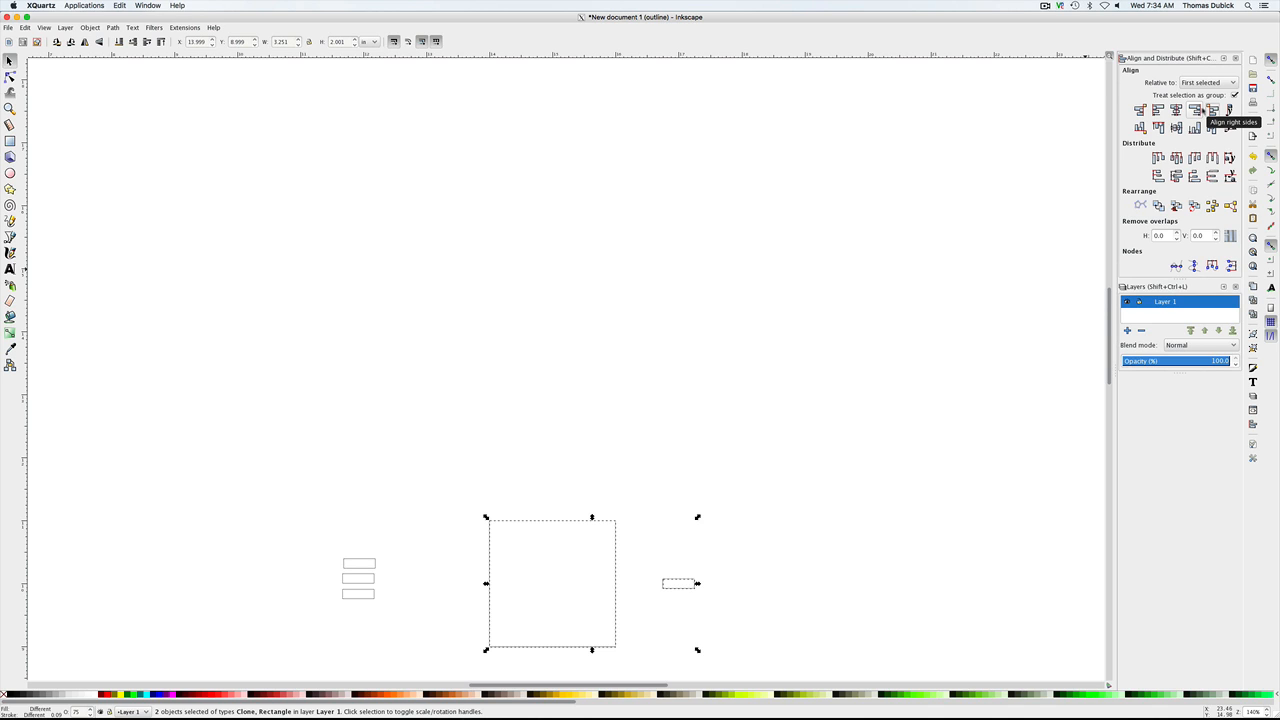
left_click(1198, 113)
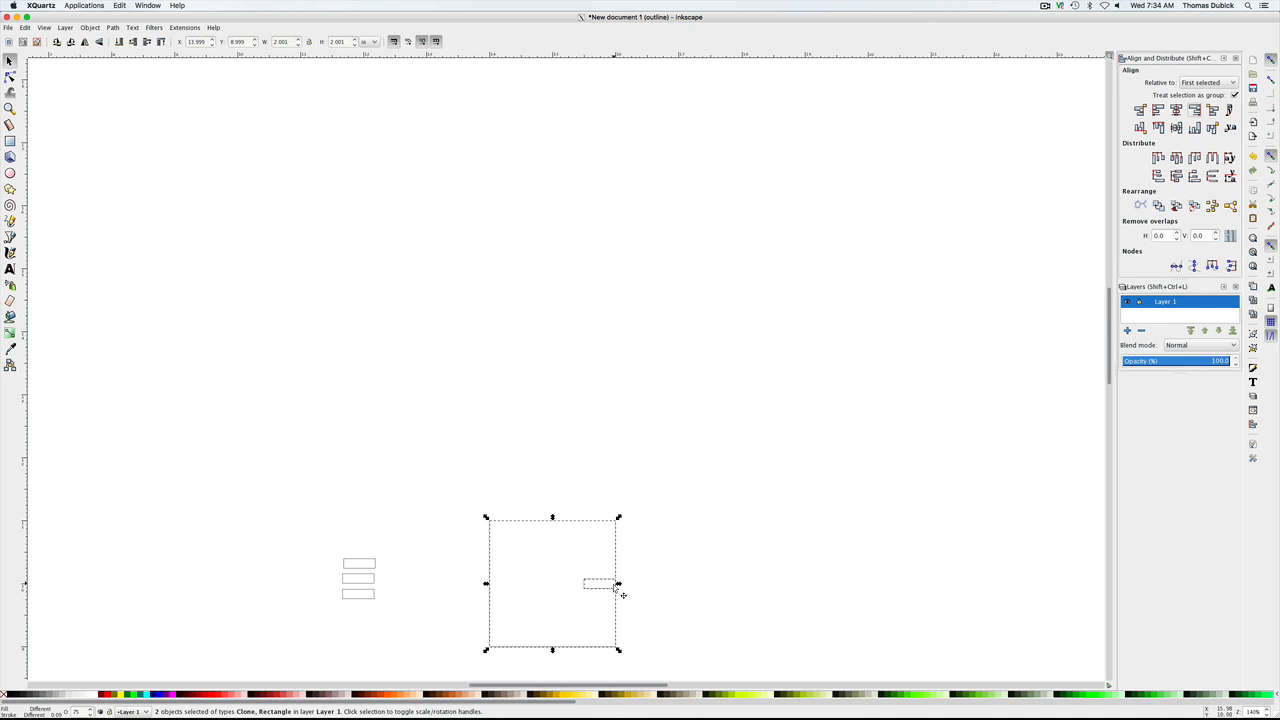
Step: Centre the topmost clone of the remaining column on both axes, aligning relative to Page
left_click(370, 562)
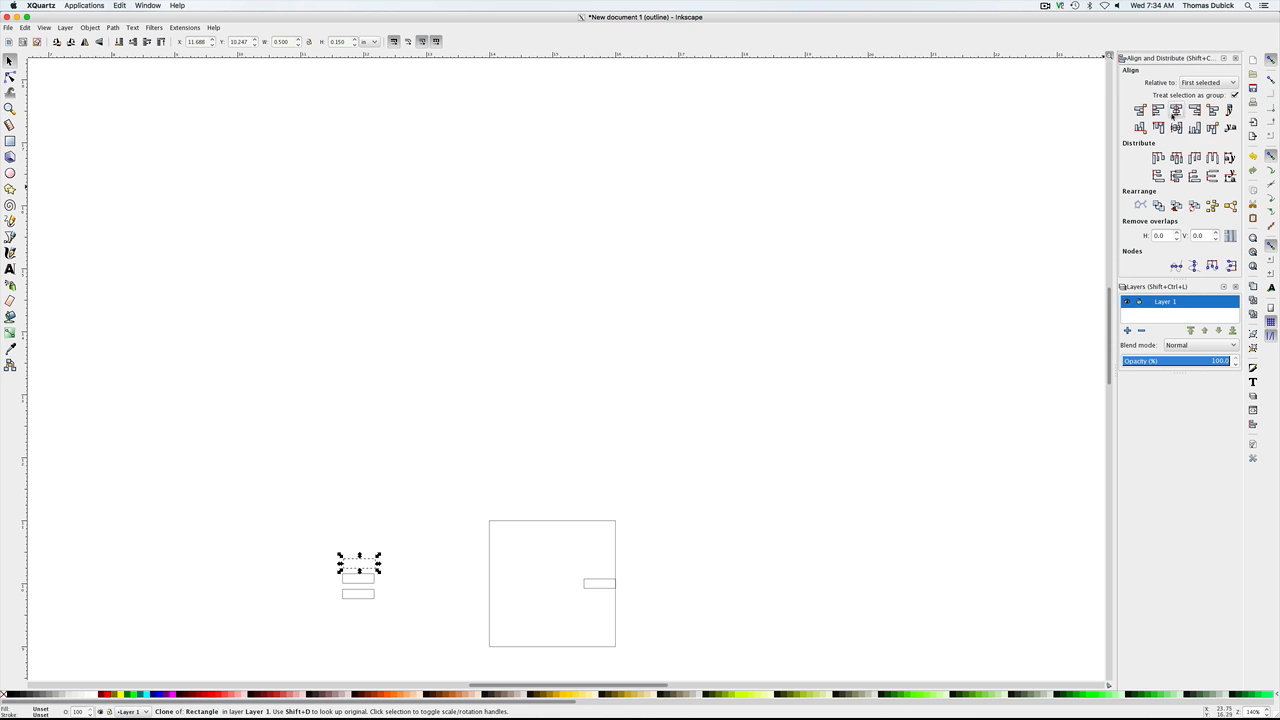
left_click(1228, 84)
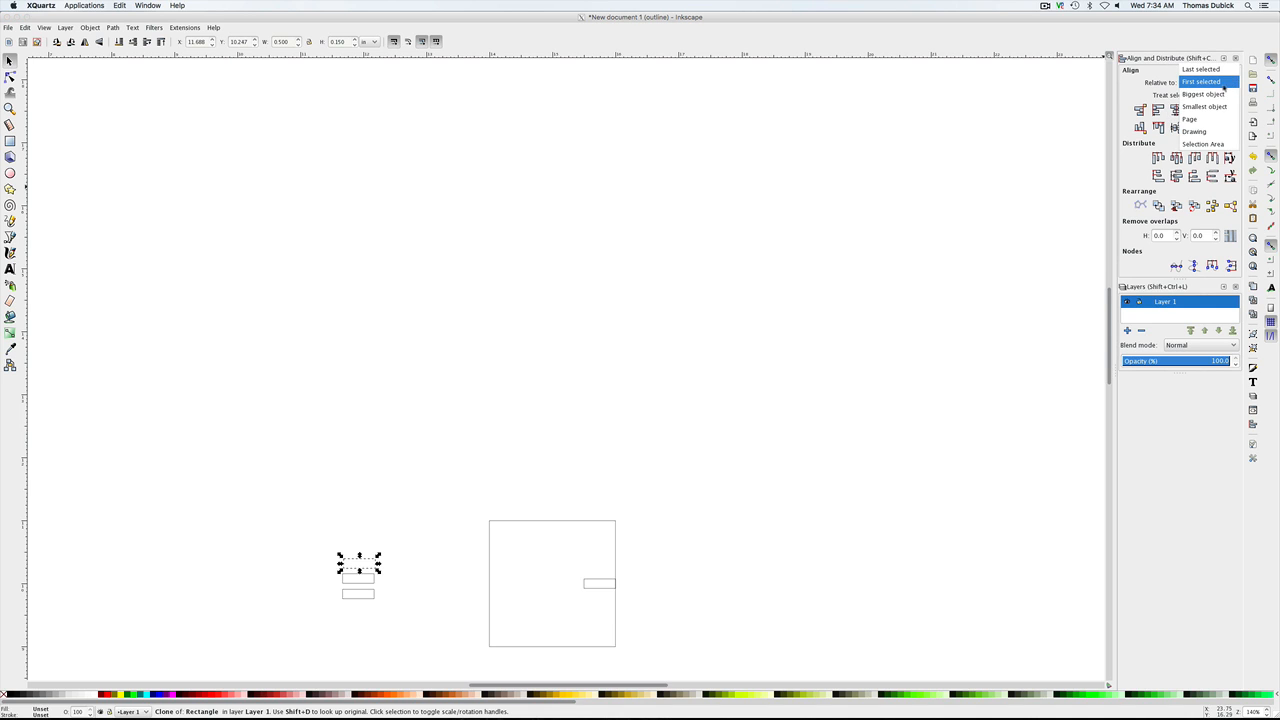
left_click(1218, 121)
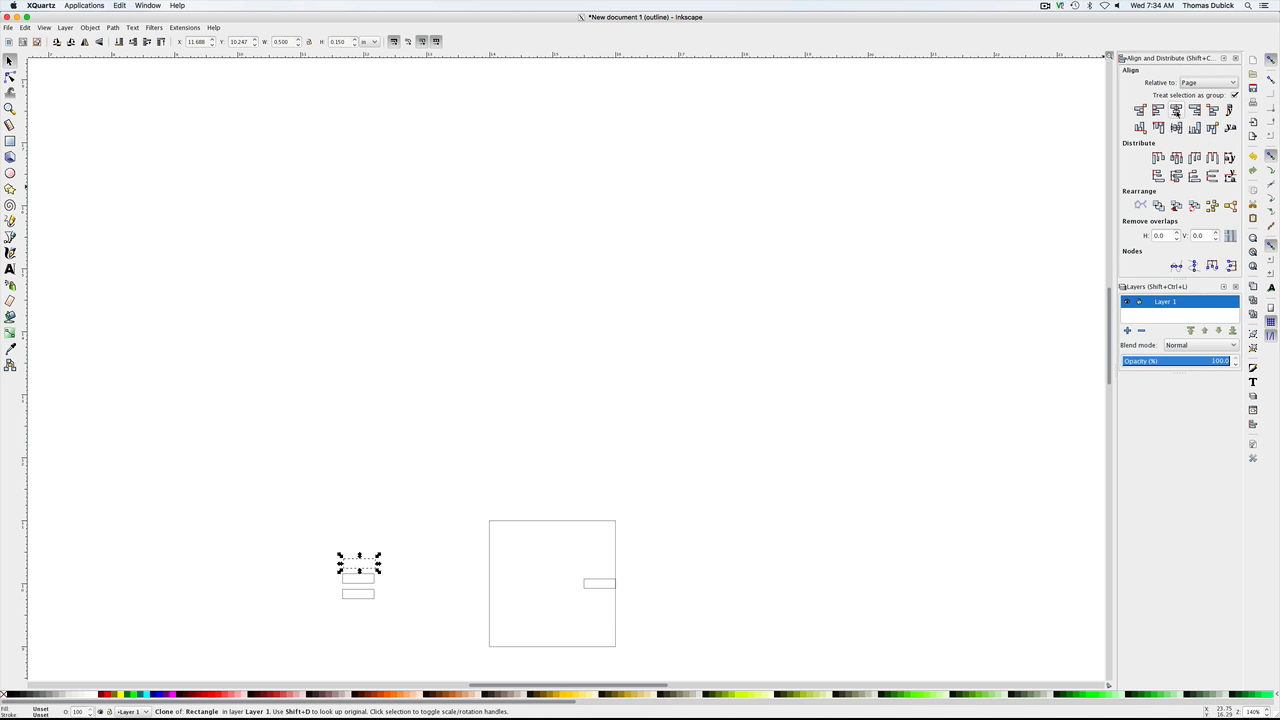
left_click(1176, 111)
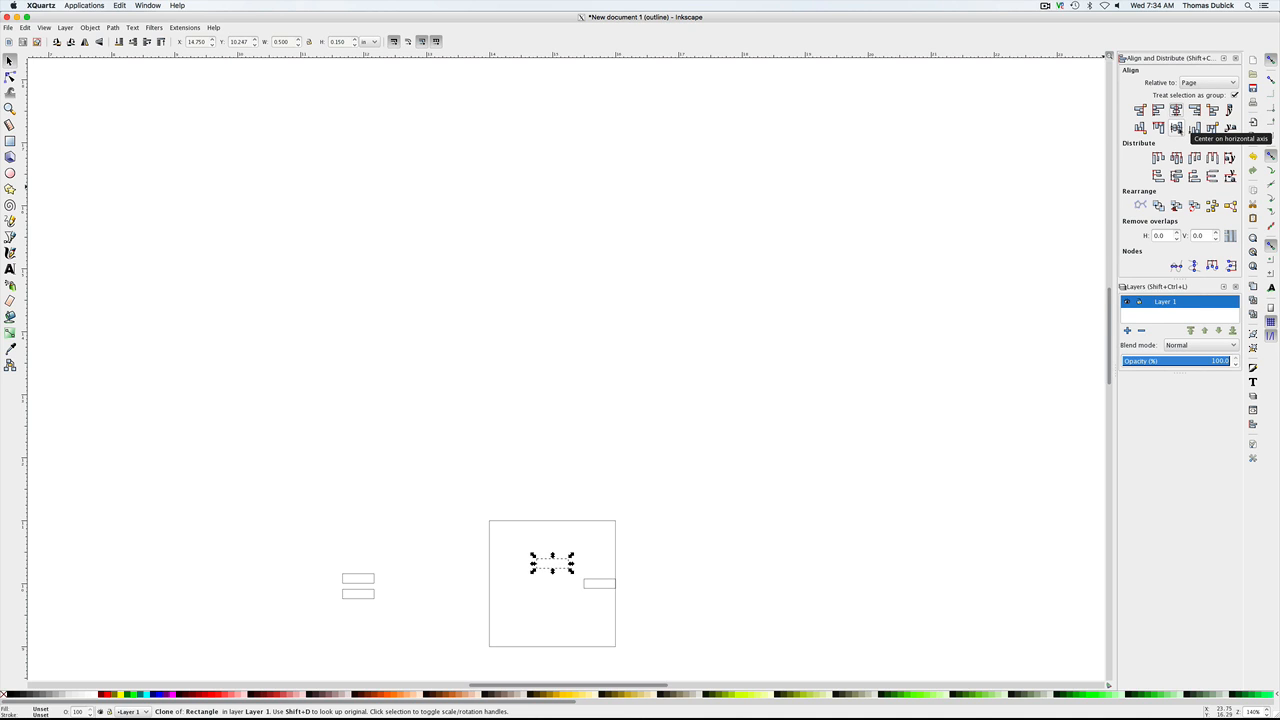
left_click(1195, 128)
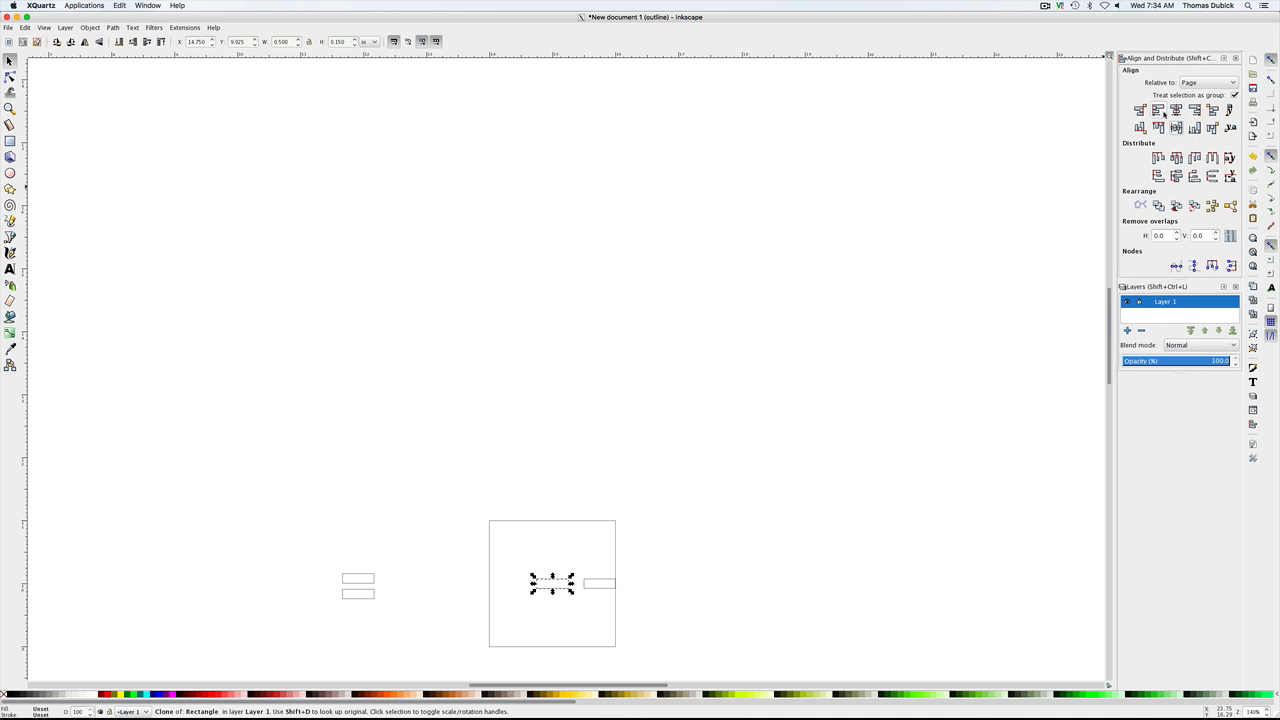
Step: Align the centred clone's left edge with the square's left edge, relative to First selected with the square as anchor
left_click(1234, 82)
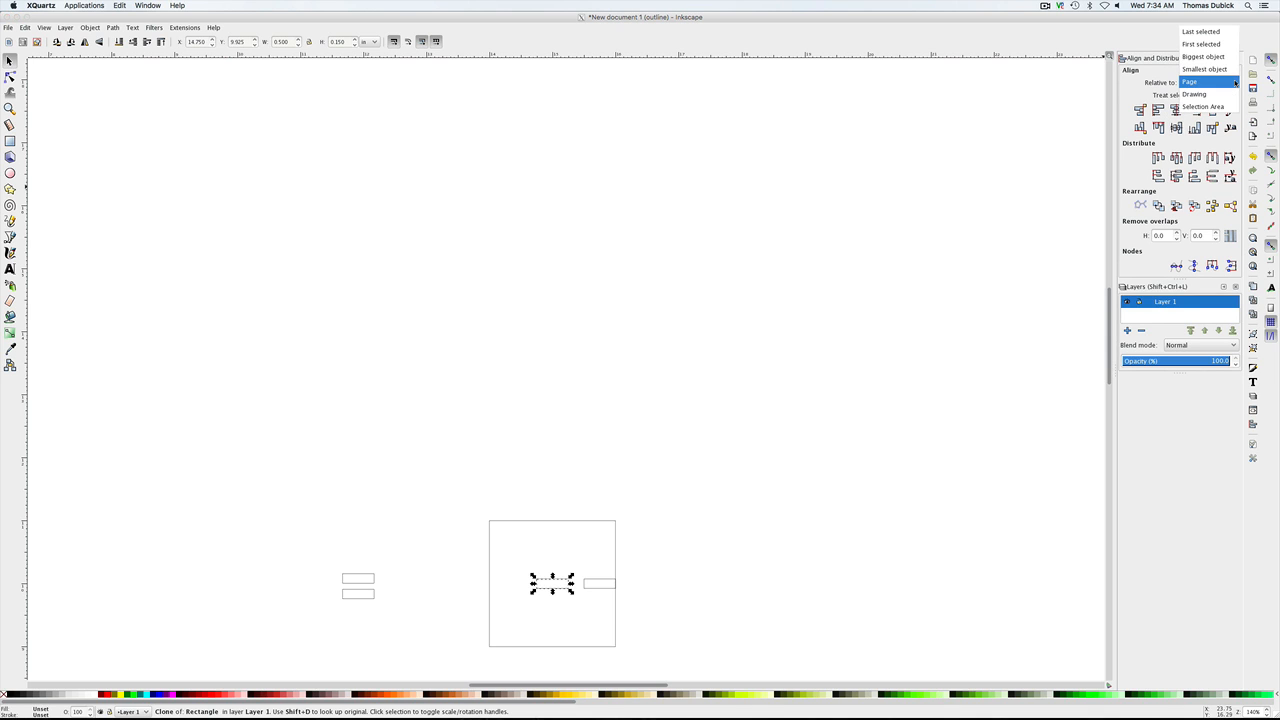
left_click(1202, 44)
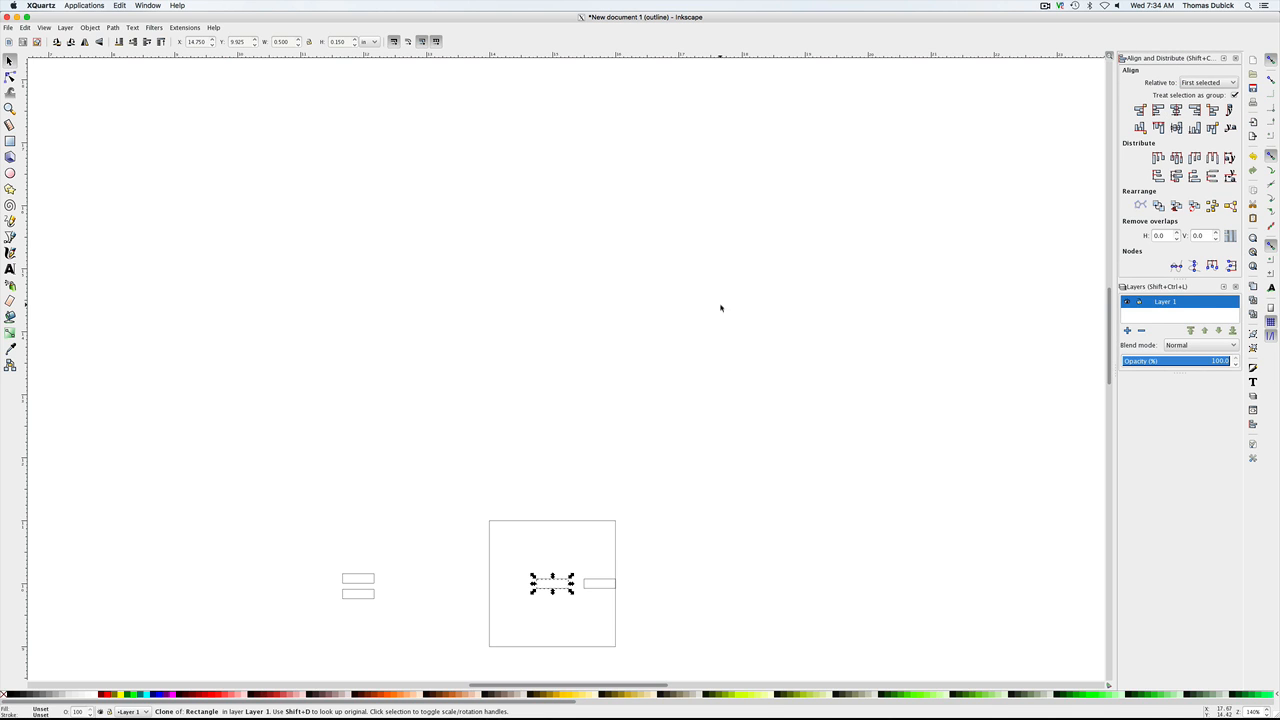
left_click(524, 521)
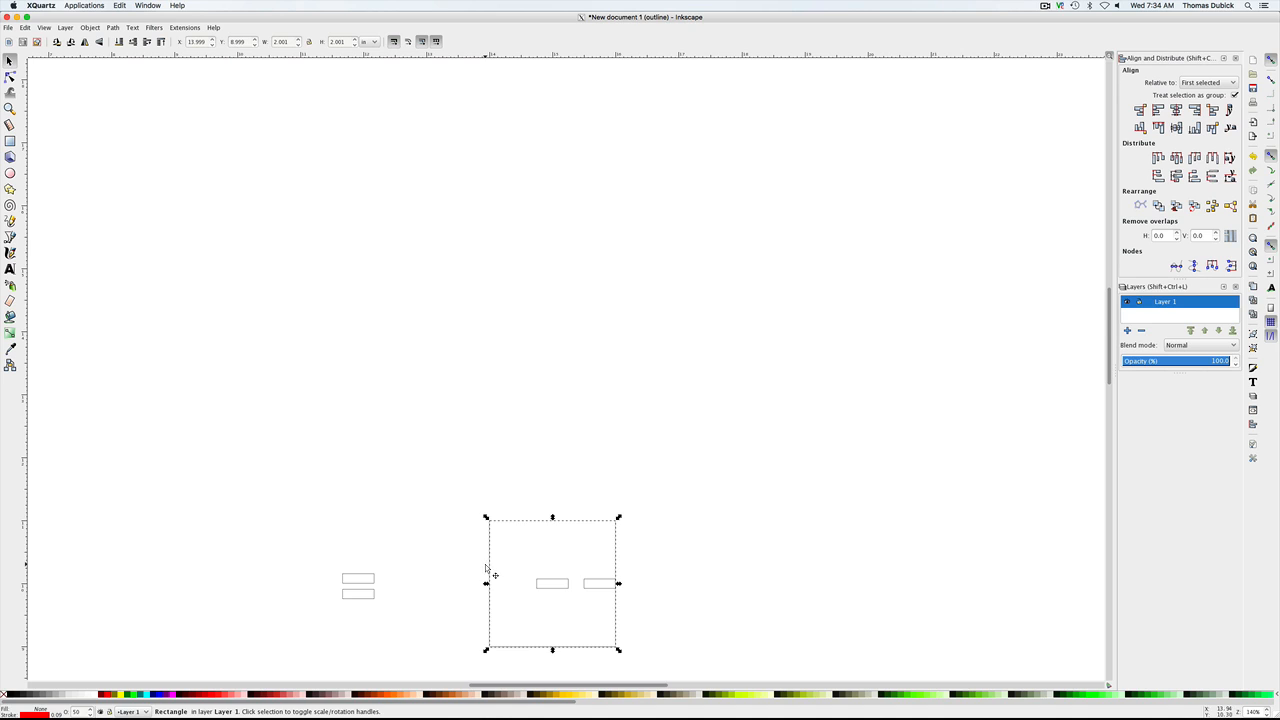
left_click(548, 584, "shift")
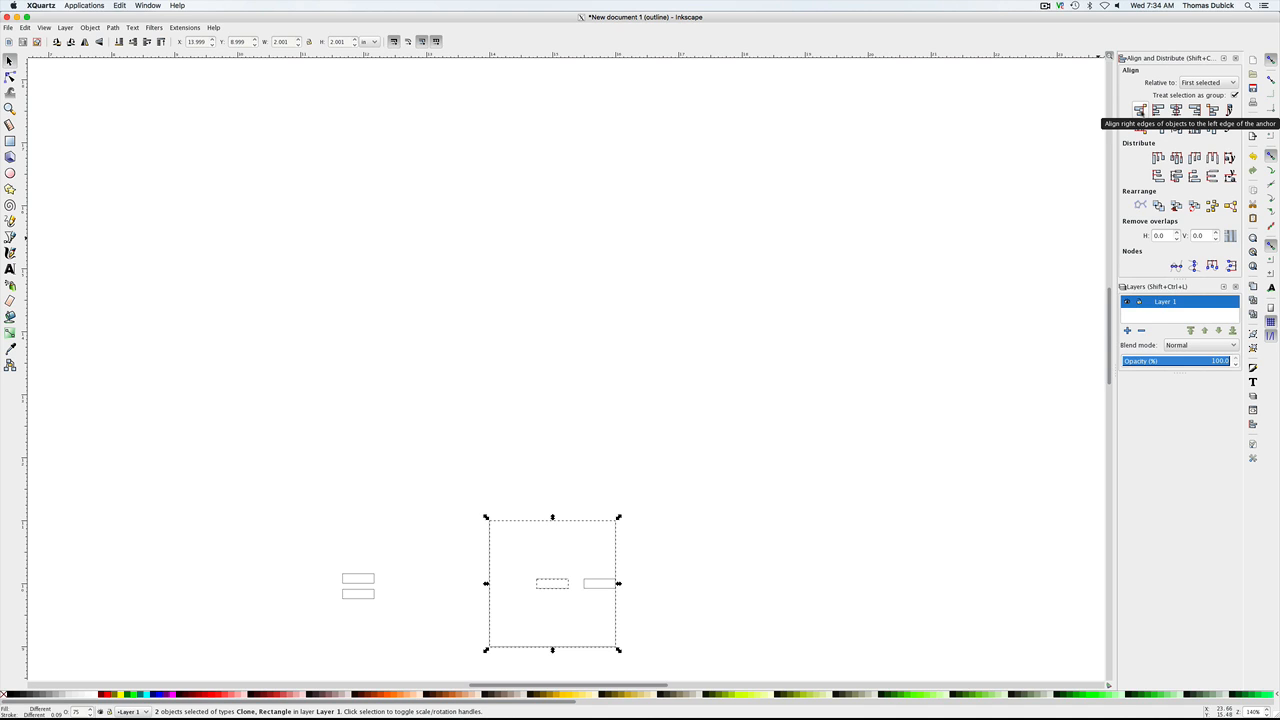
left_click(1140, 110)
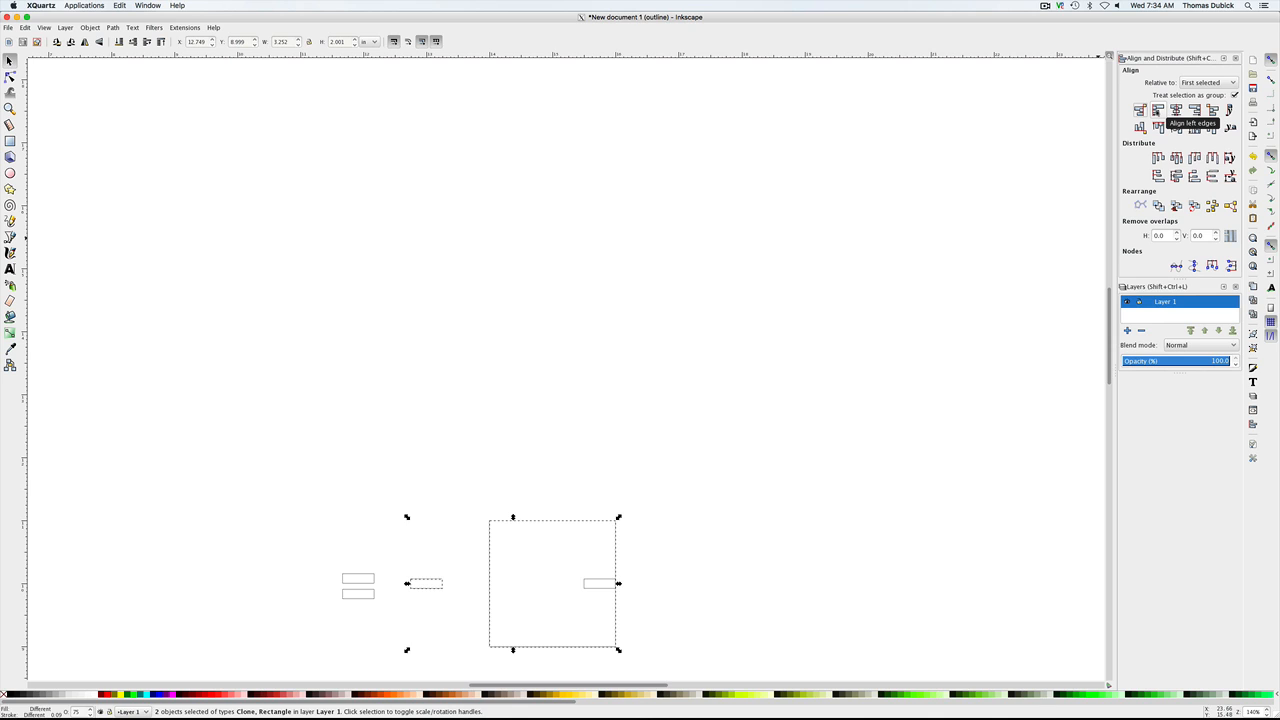
left_click(1157, 110)
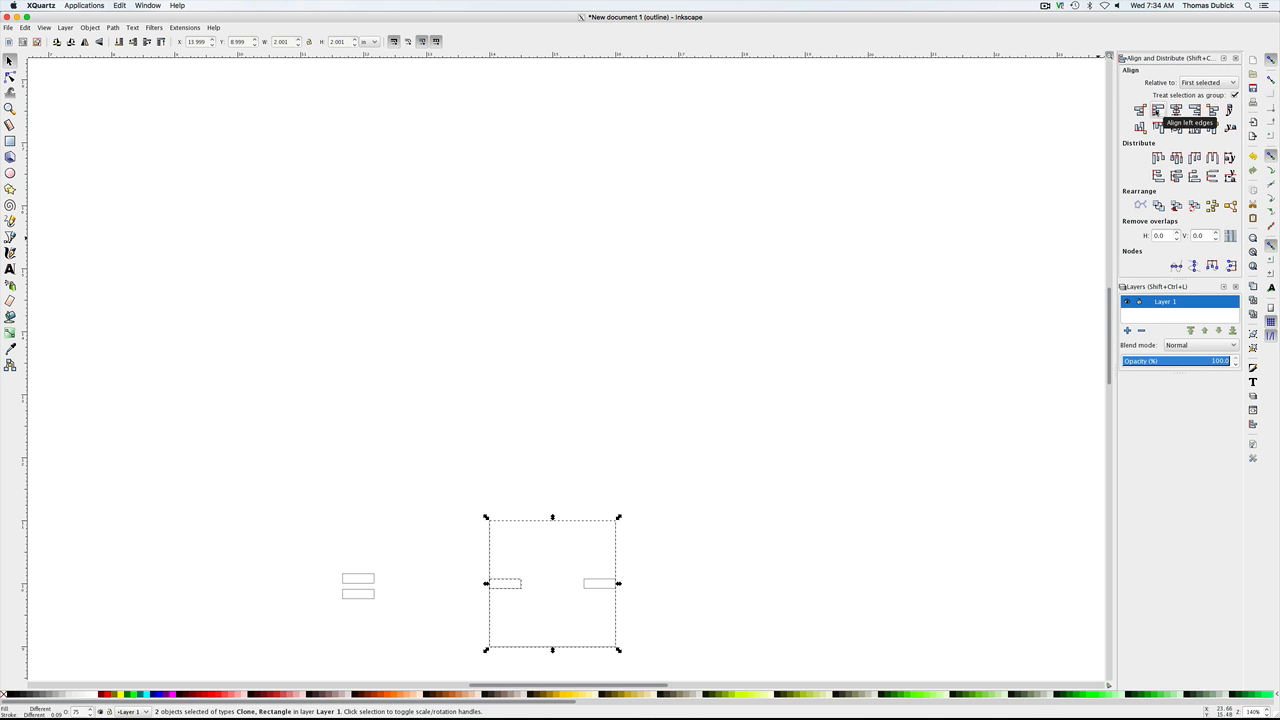
left_click(877, 397)
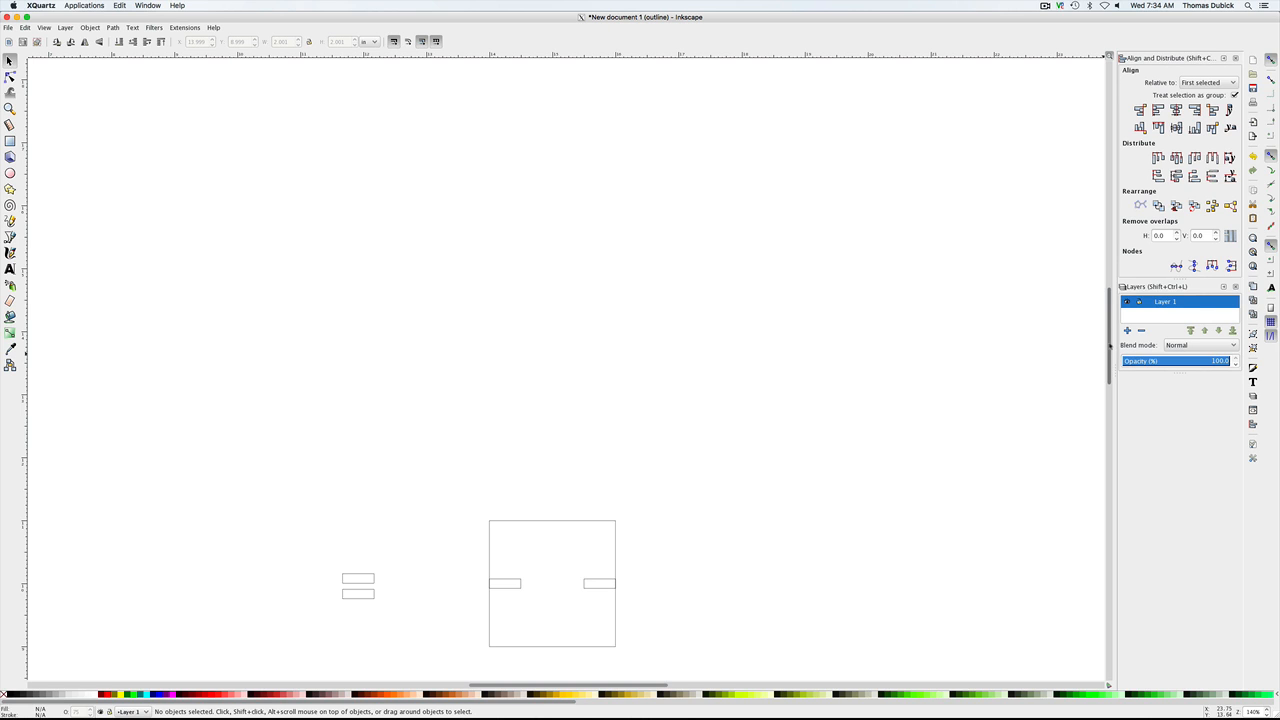
Step: Rotate the upper of the two remaining clones 90° clockwise and centre it on both axes relative to Page
scroll(1105, 357, "down", 4)
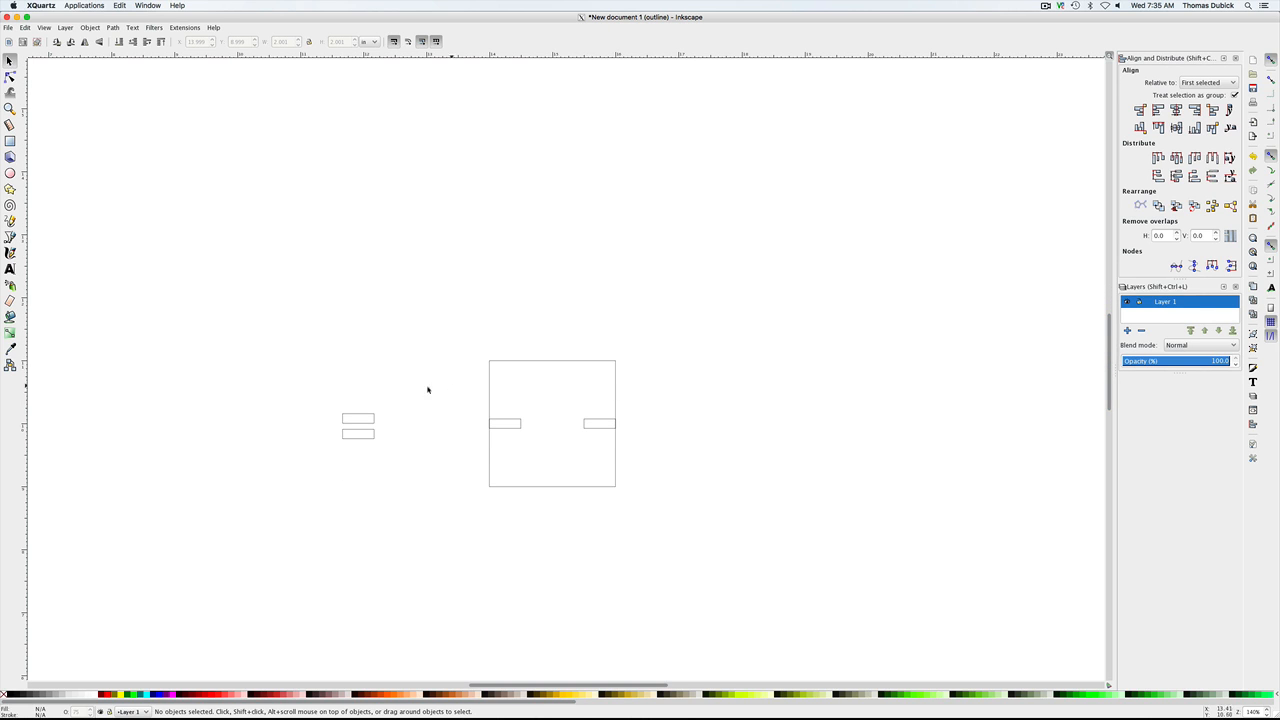
left_click(369, 416)
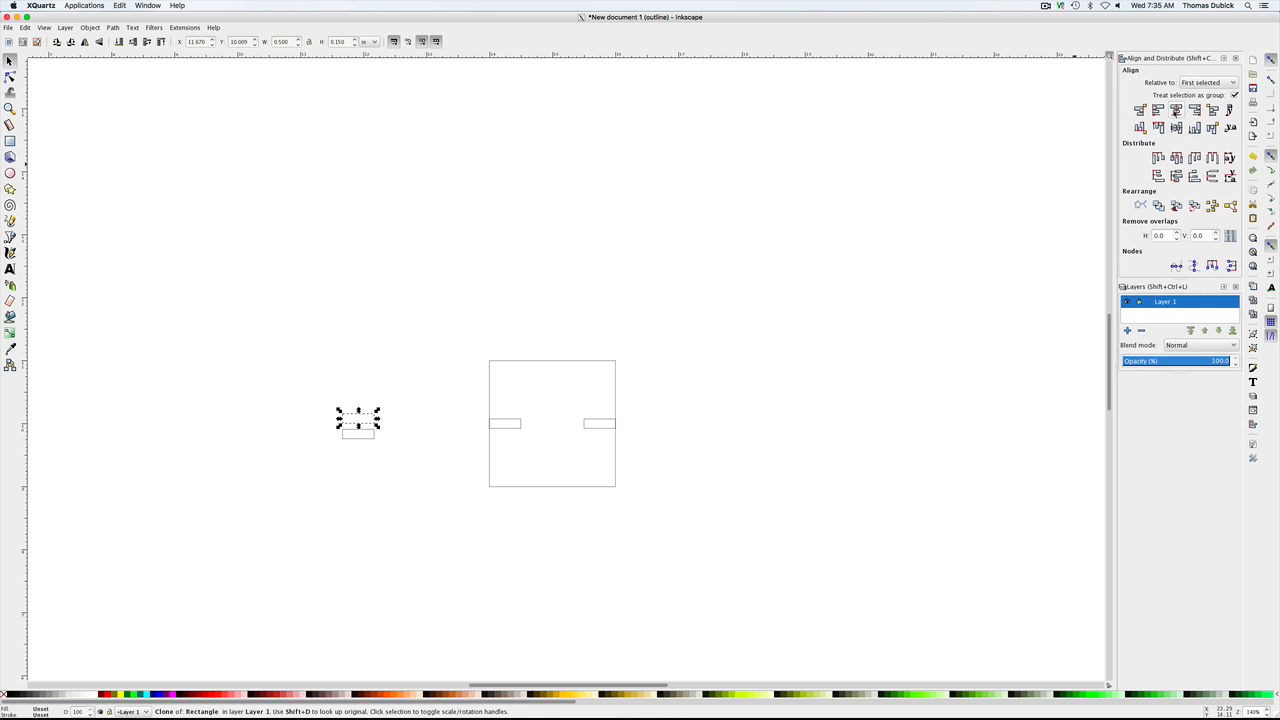
left_click(1236, 85)
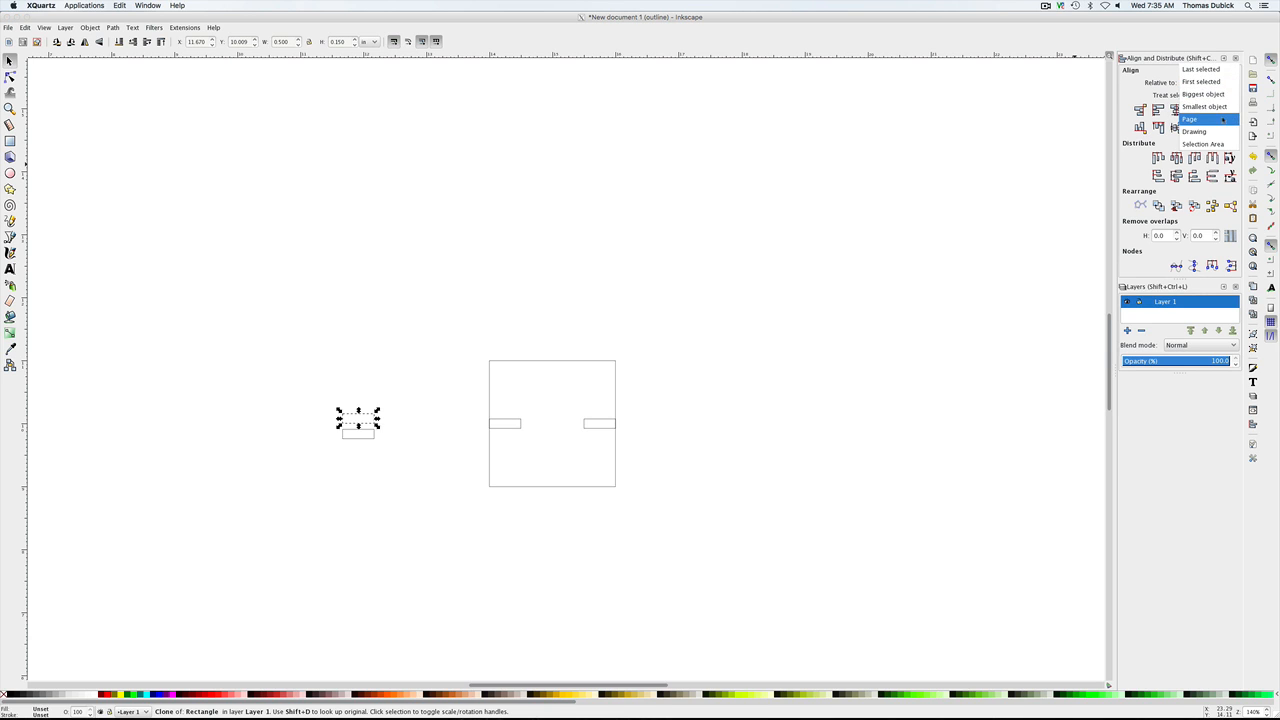
left_click(1190, 119)
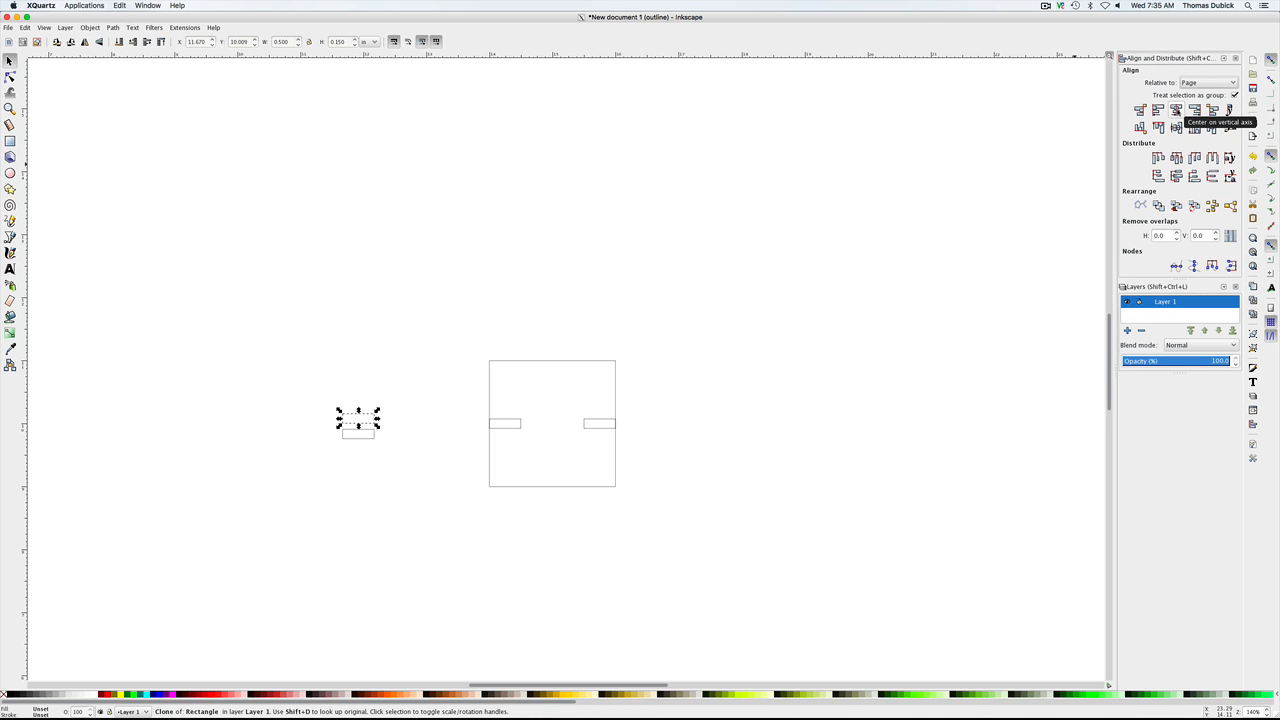
left_click(1176, 111)
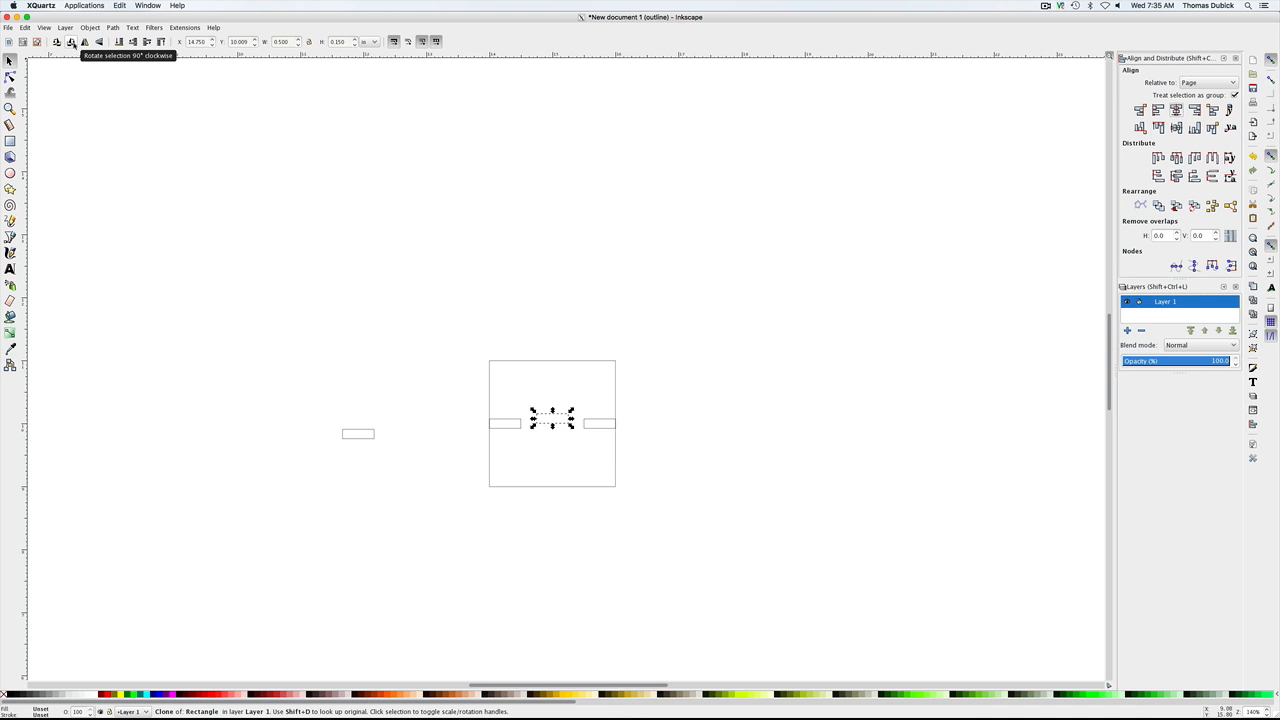
left_click(72, 43)
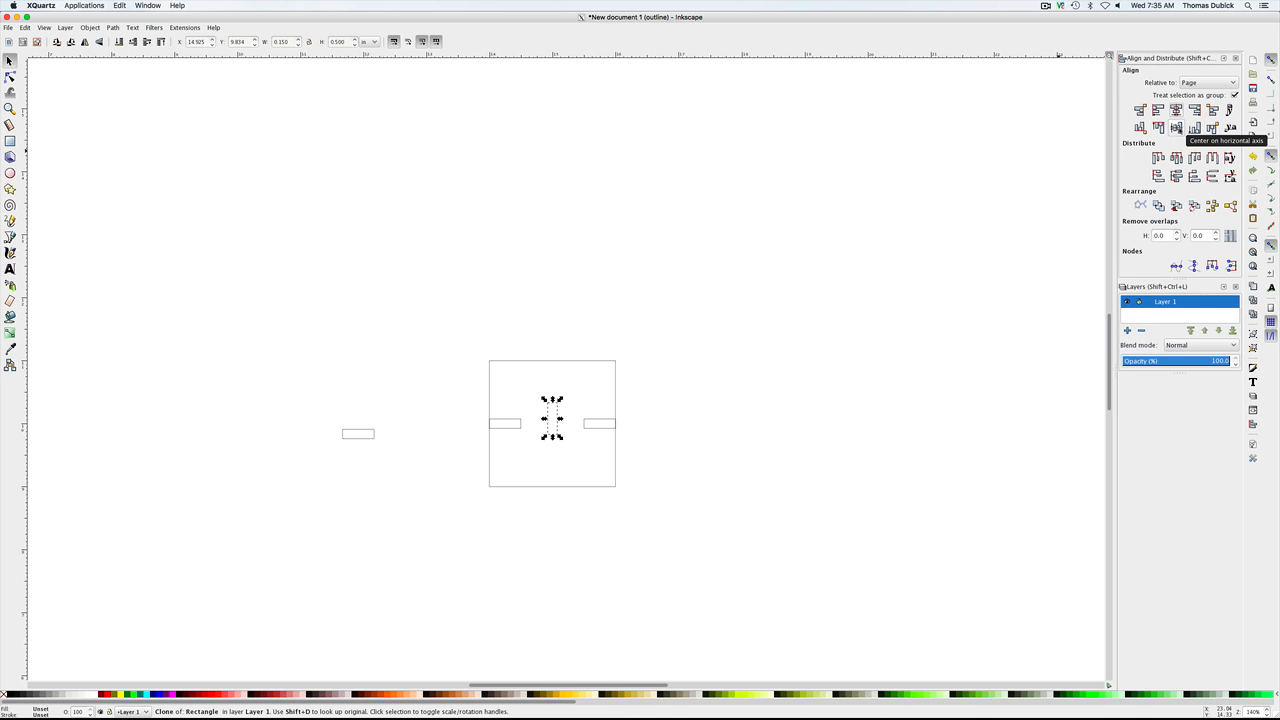
left_click(1176, 127)
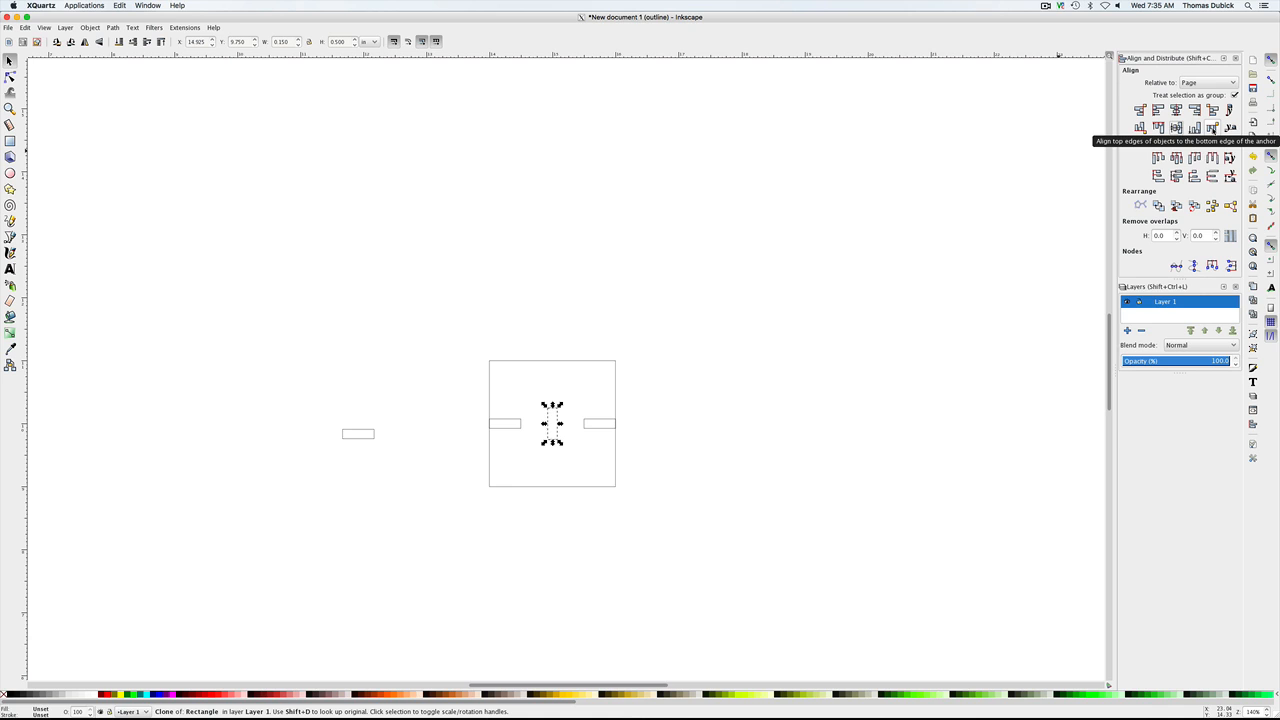
Step: Align the upright clone's bottom edge with the square's bottom edge, relative to First selected with the square as anchor
left_click(1230, 82)
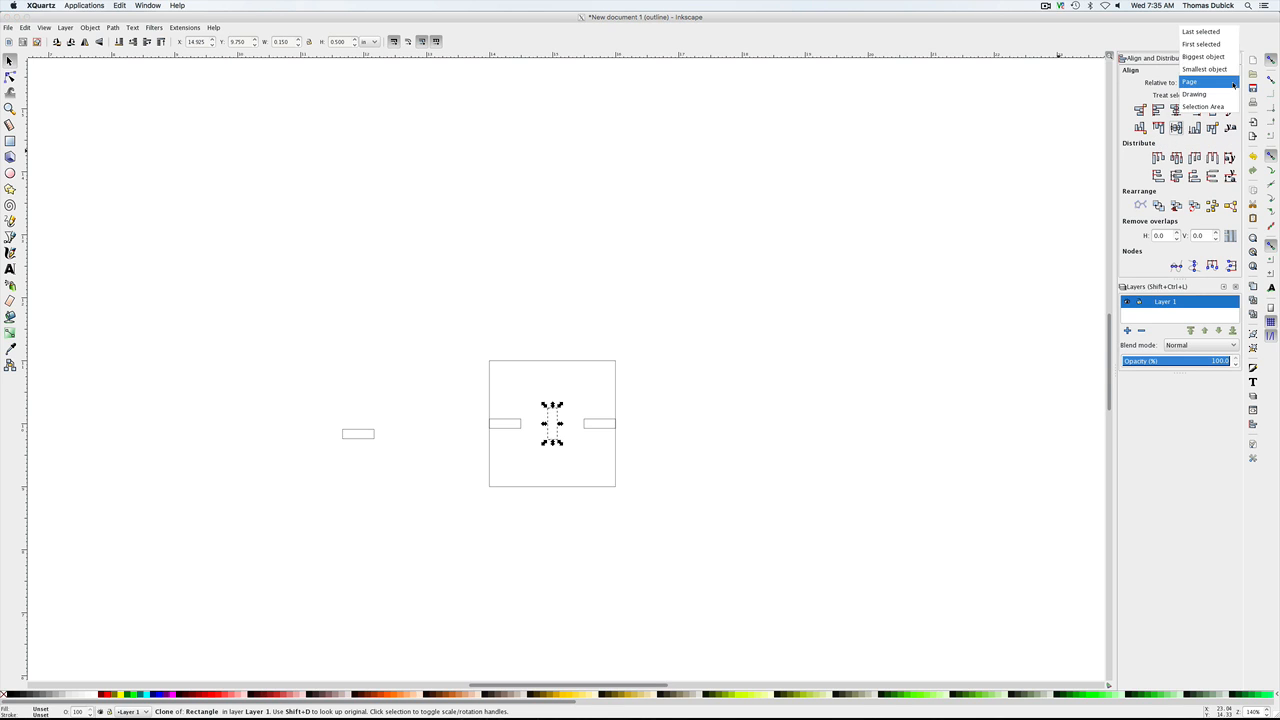
left_click(1230, 44)
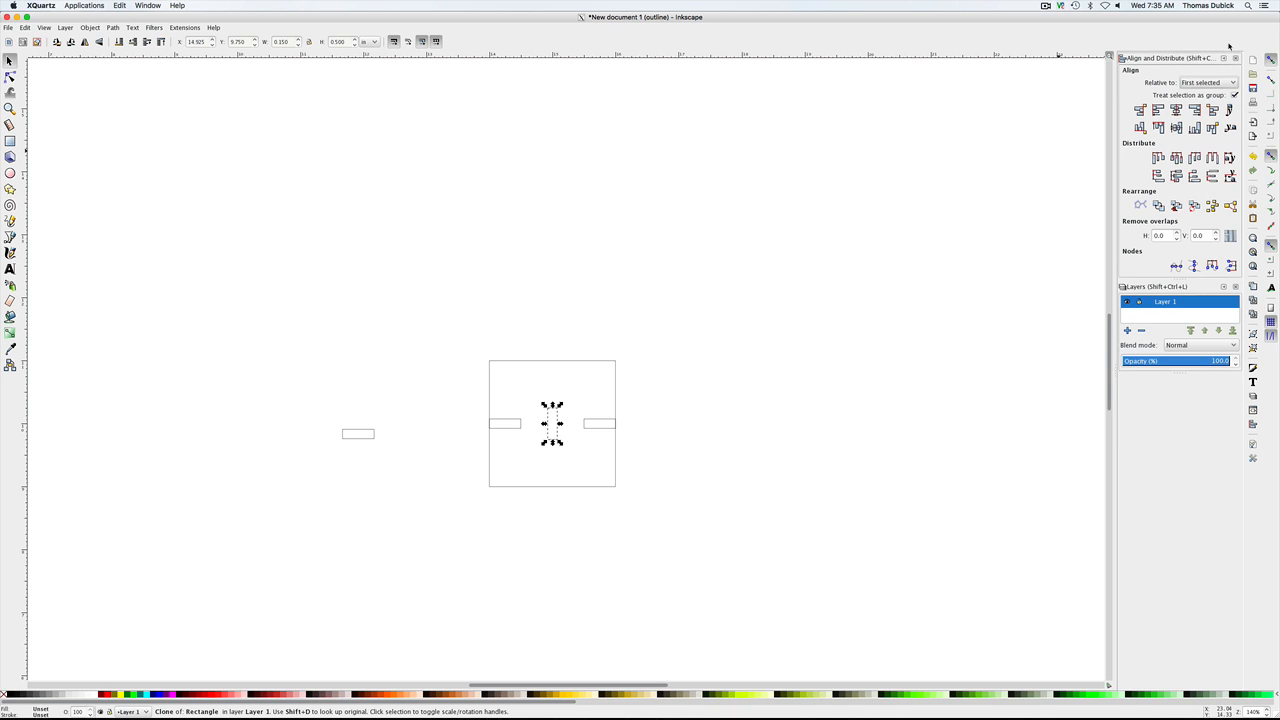
left_click(597, 366)
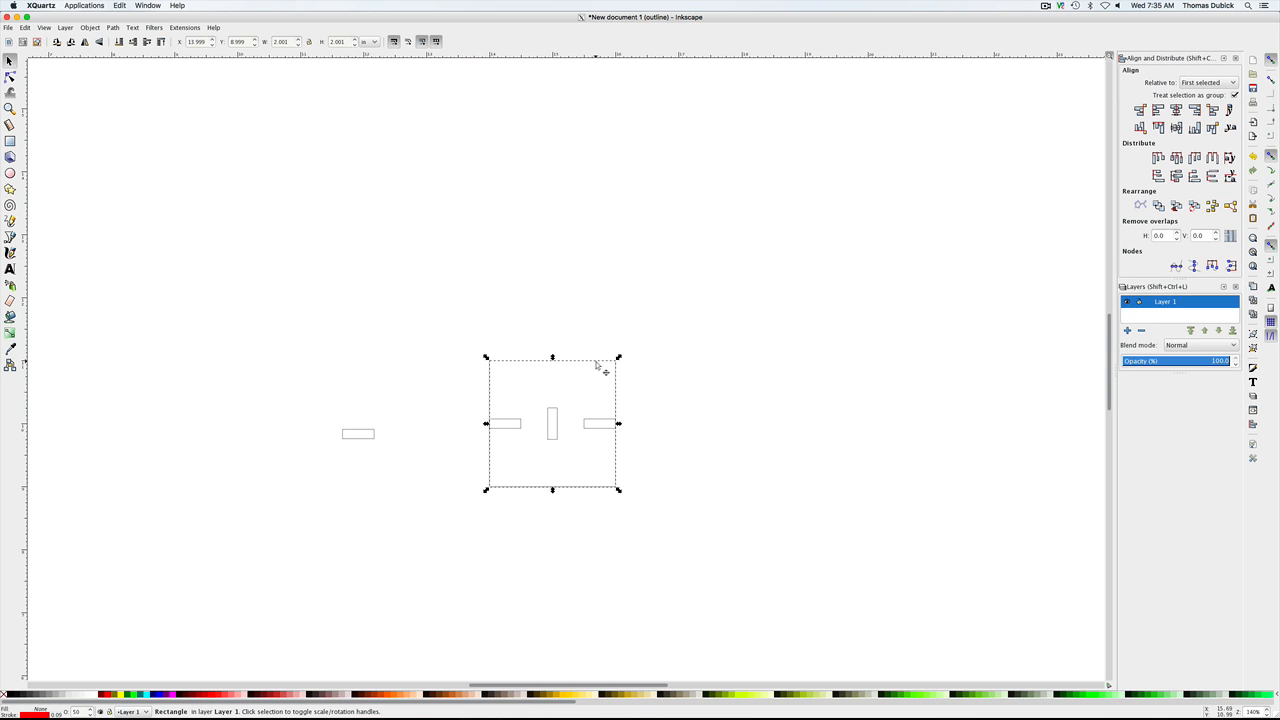
left_click(558, 422, "shift")
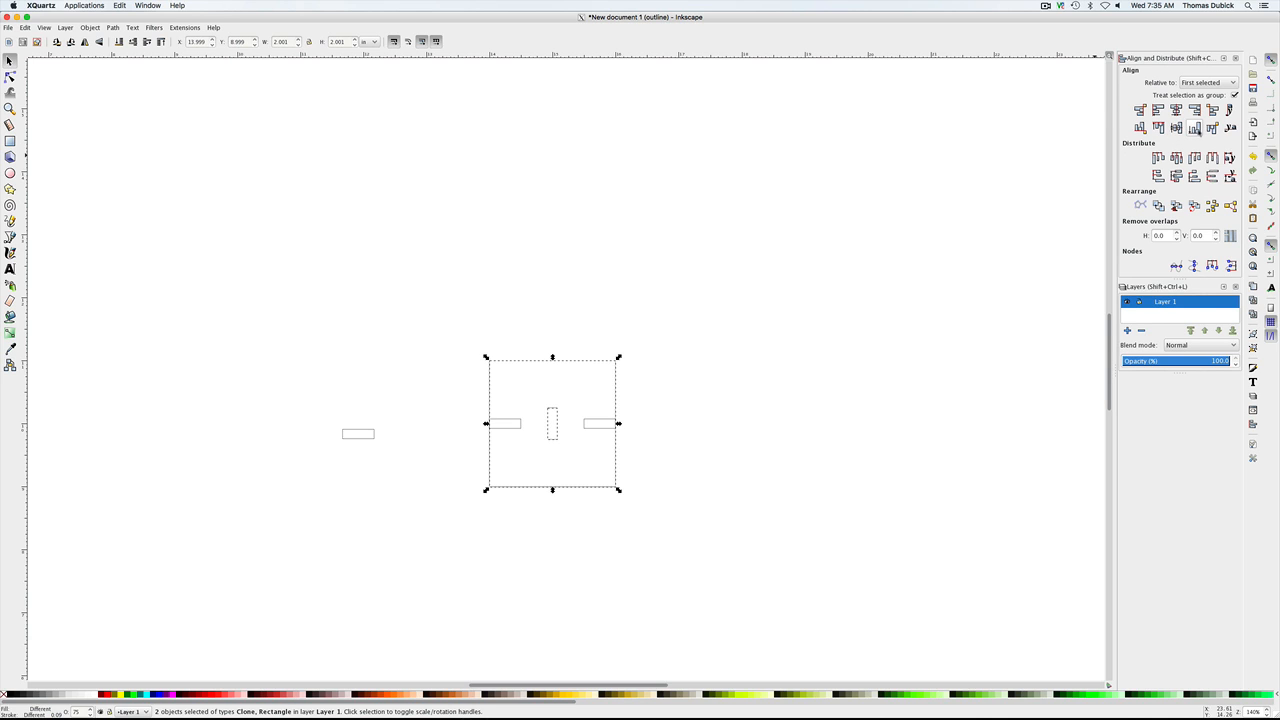
left_click(1212, 128)
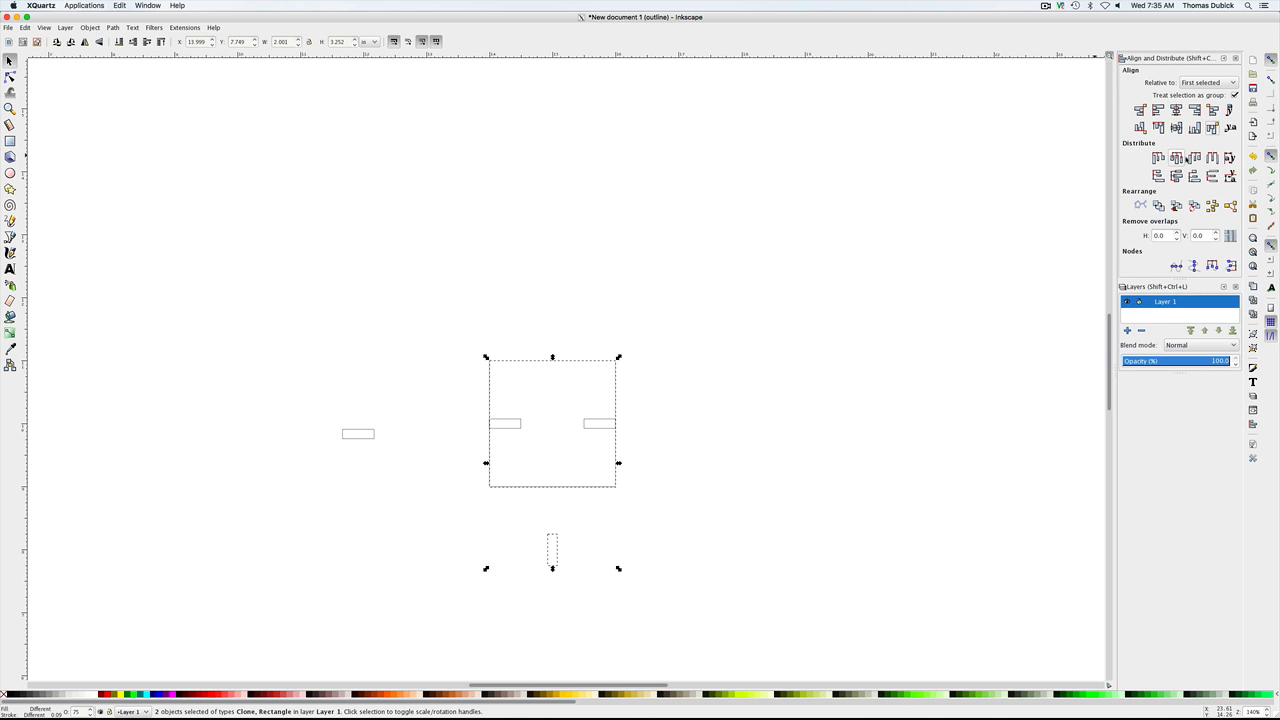
left_click(1196, 128)
Step: Centre the last loose clone on both axes relative to Page and rotate it 90° counter-clockwise
left_click(359, 435)
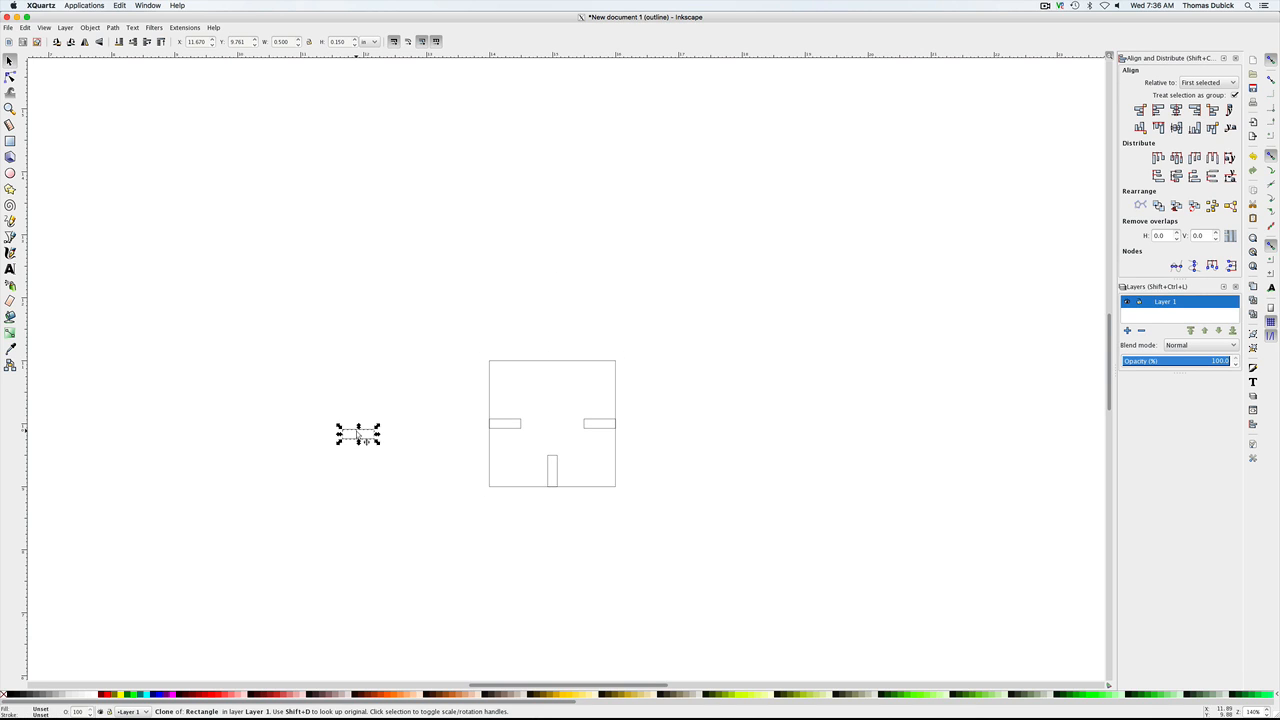
left_click(717, 349)
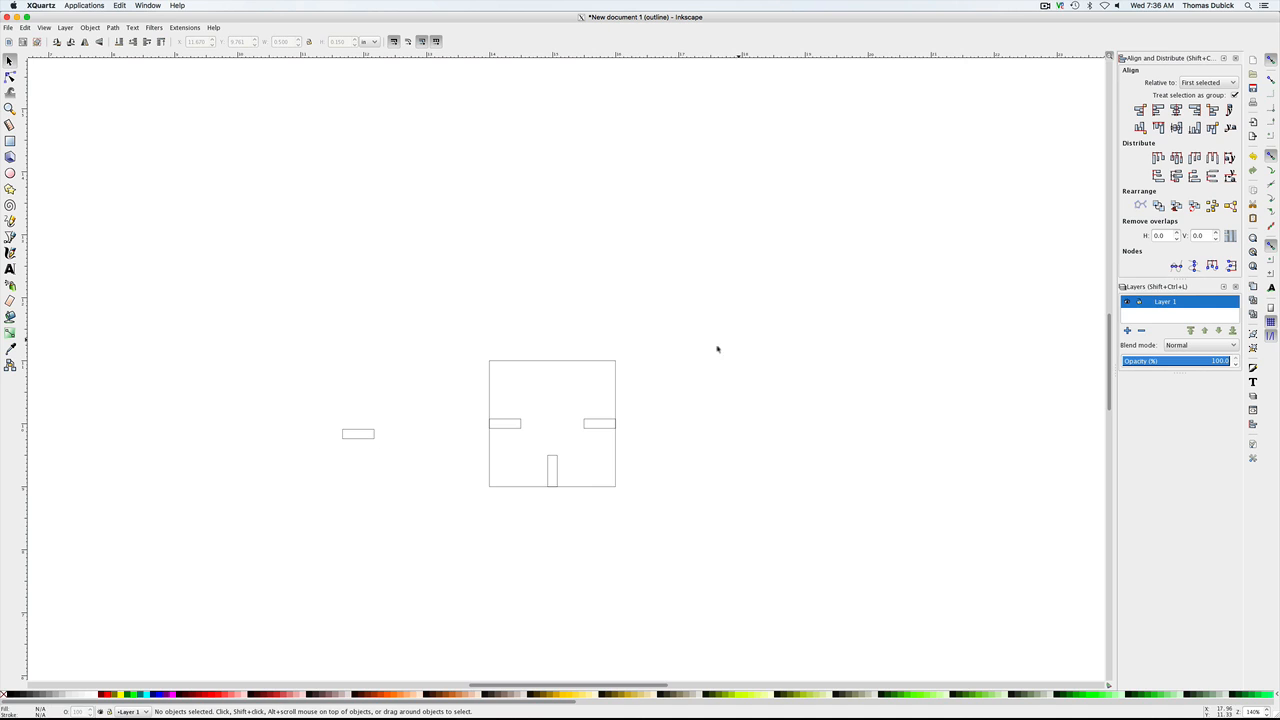
left_click(598, 361)
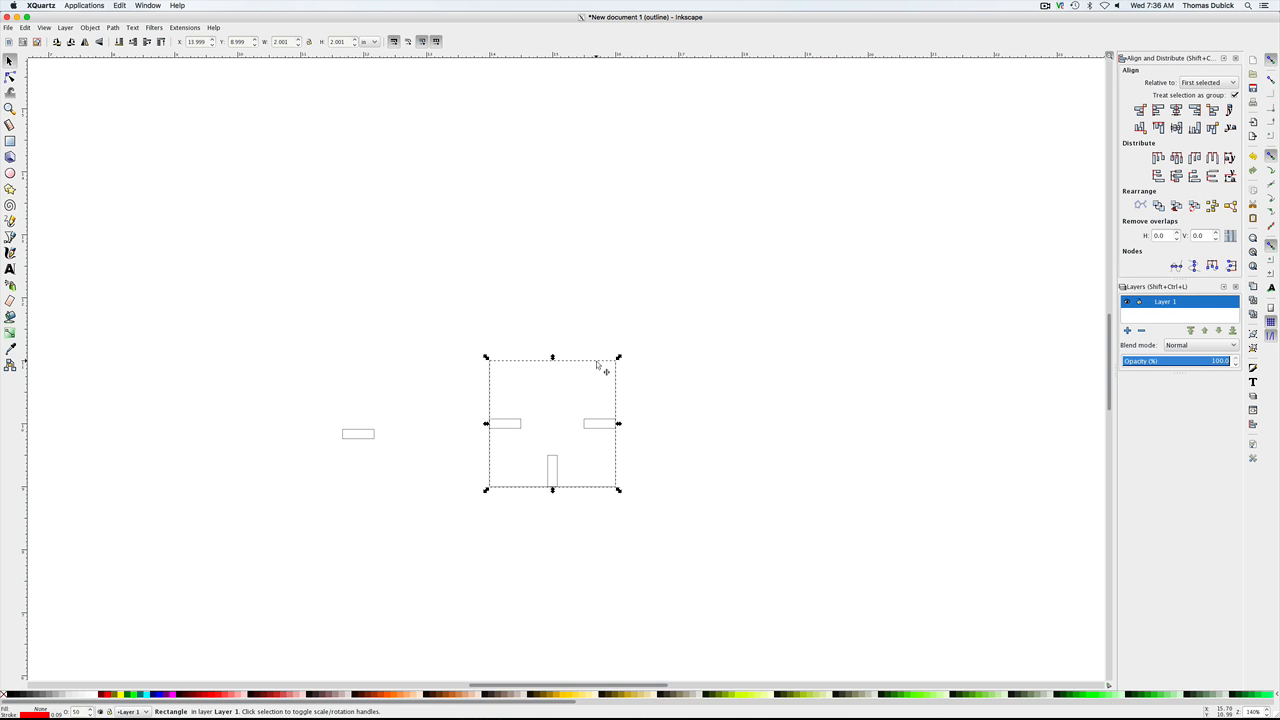
left_click(1233, 83)
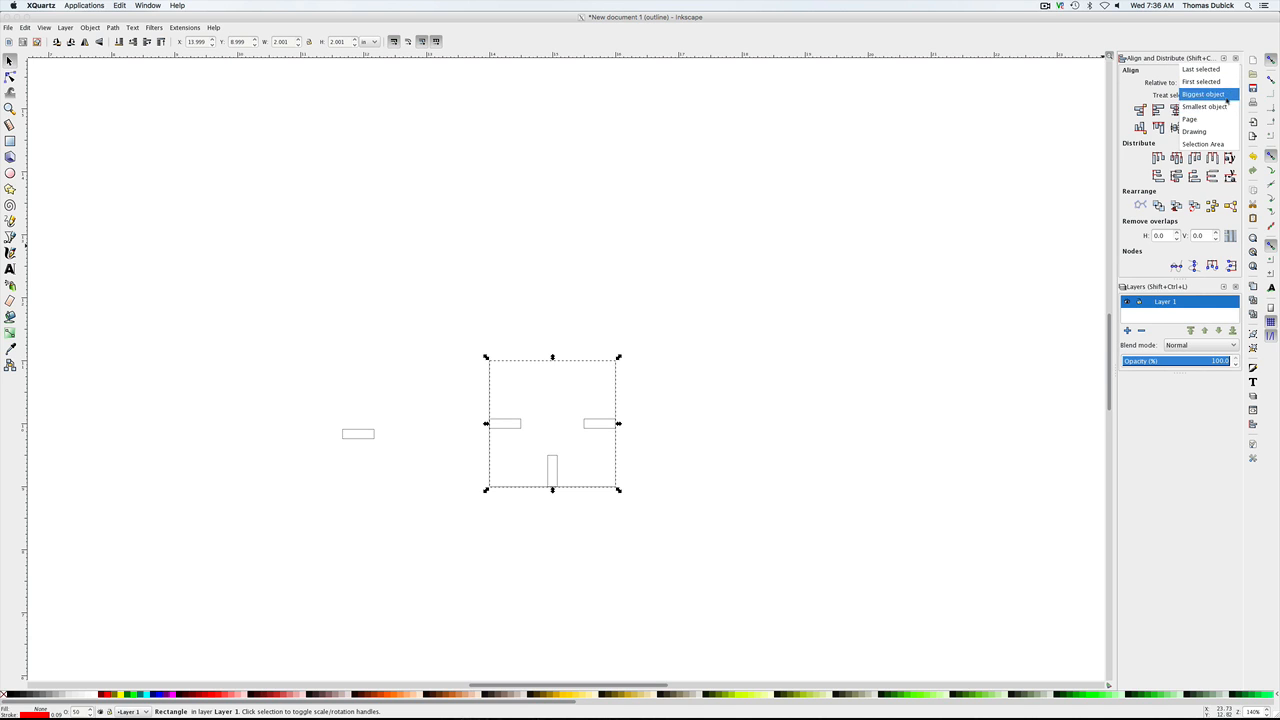
left_click(1219, 122)
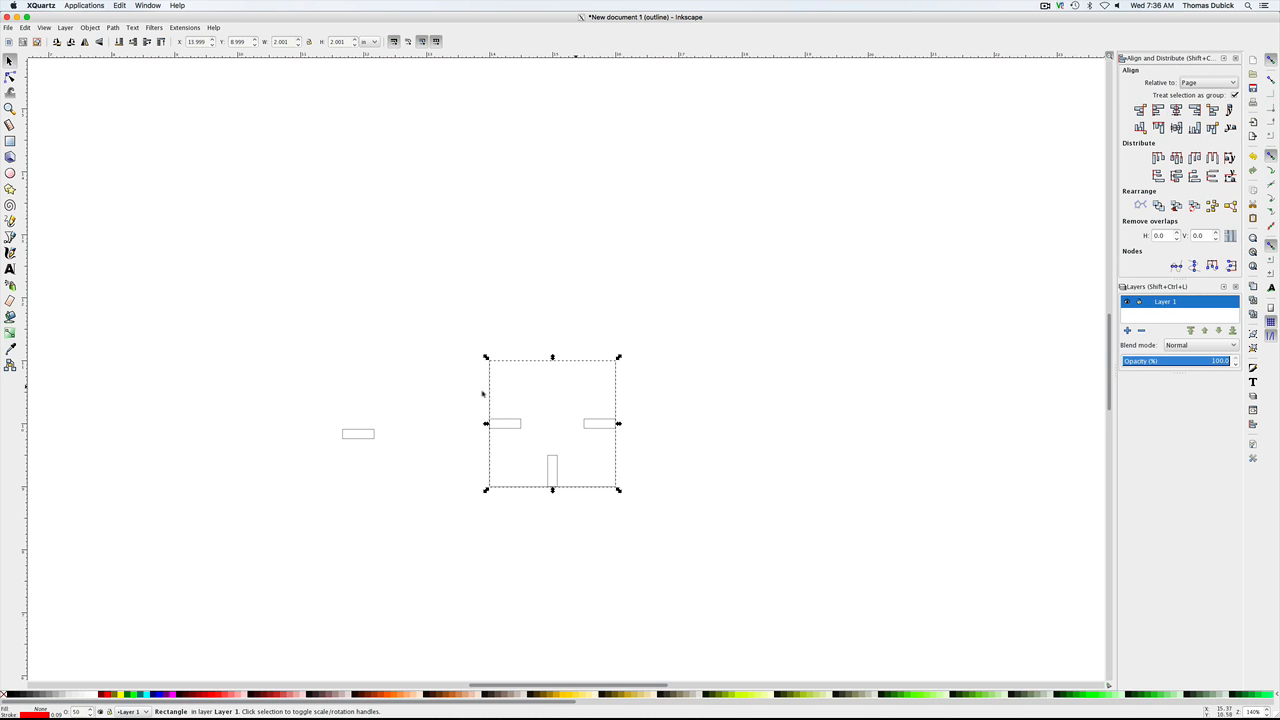
left_click(372, 434)
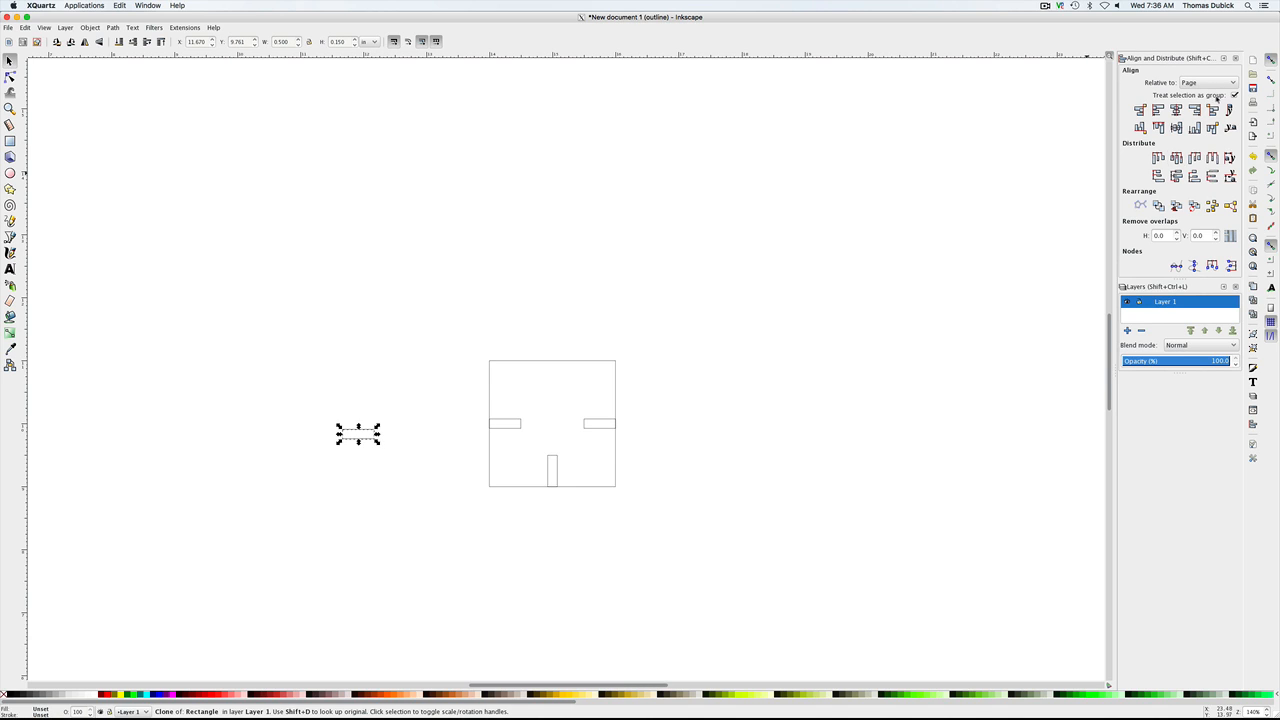
left_click(1176, 110)
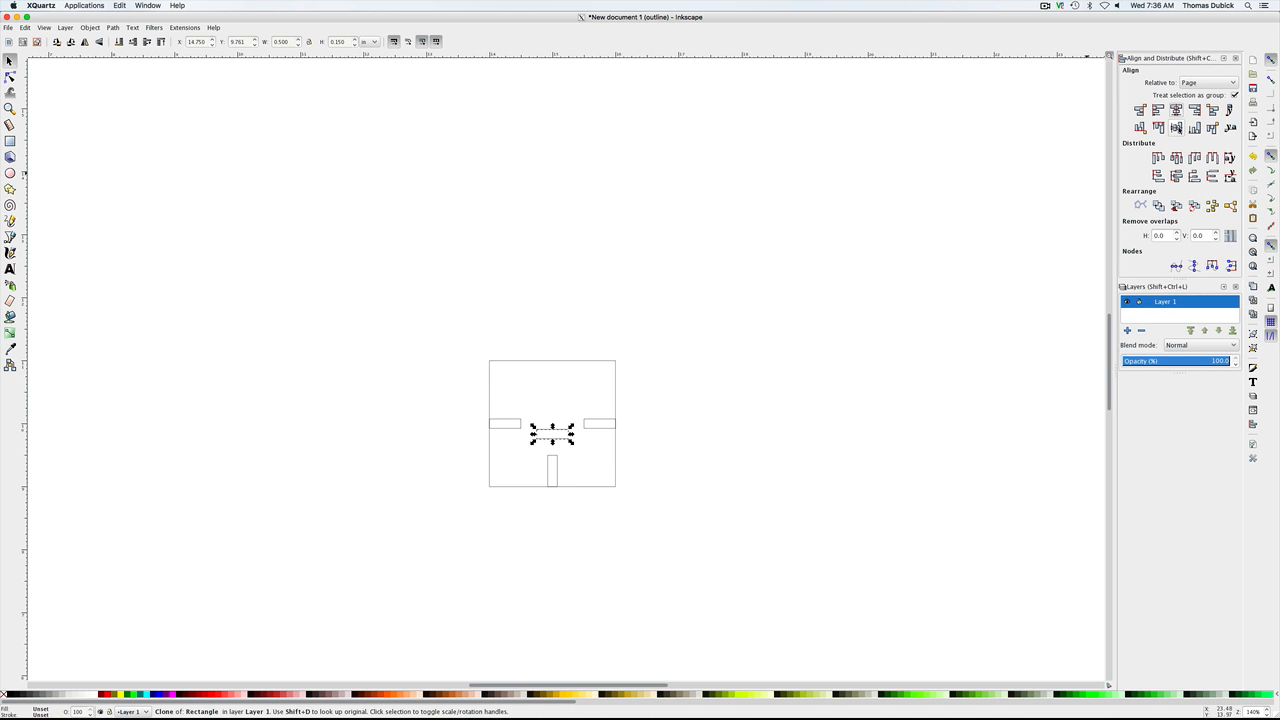
left_click(1176, 127)
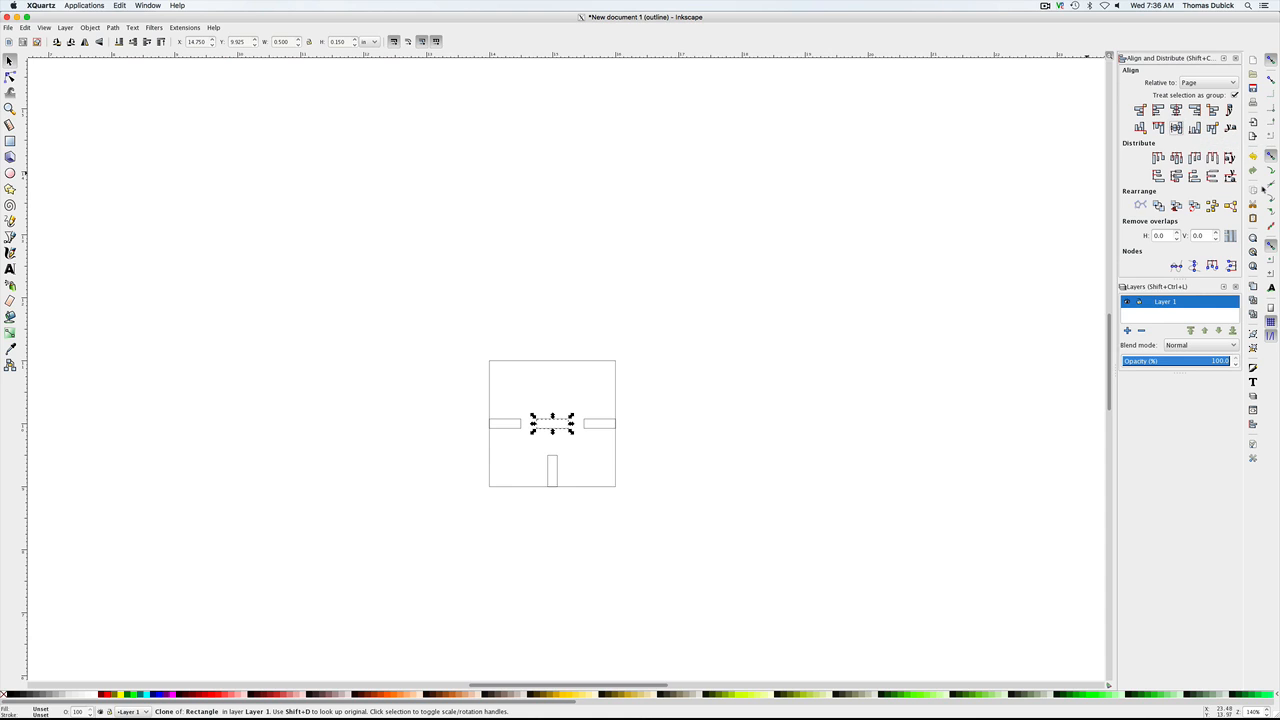
left_click(57, 42)
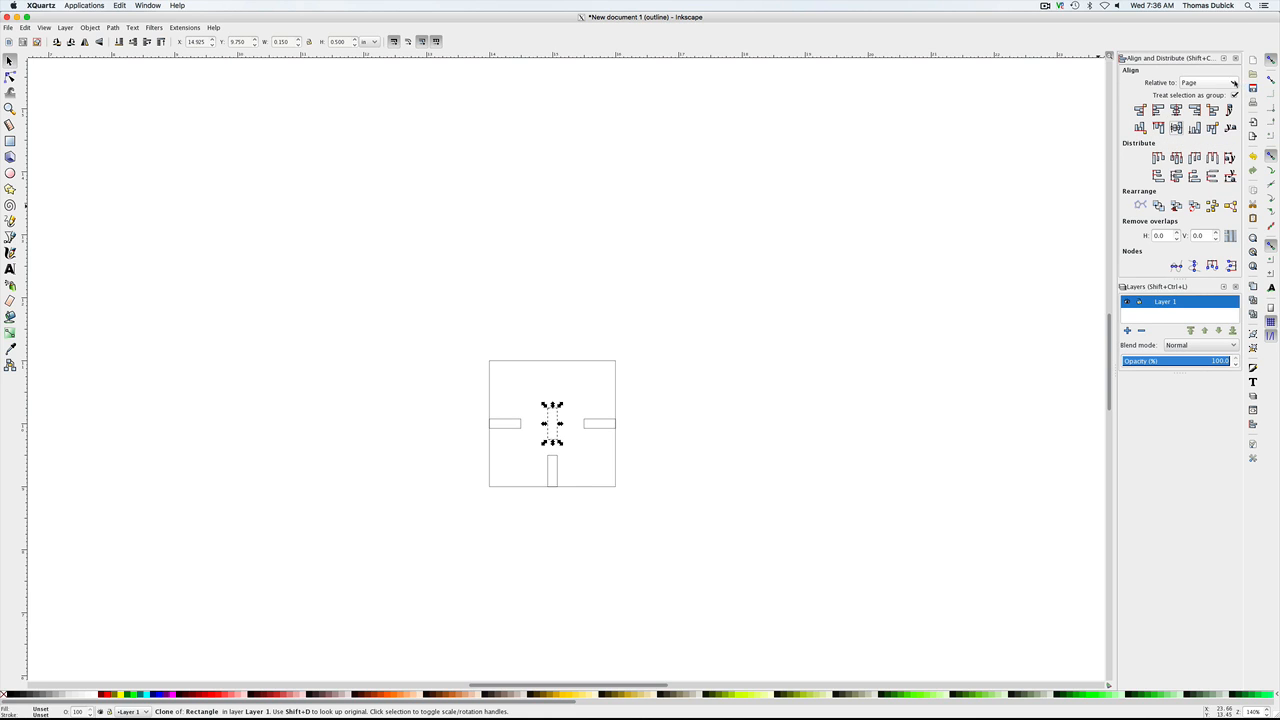
Step: Align the centred upright clone's top edge with the square's top edge, relative to First selected with the square as anchor
left_click(1231, 82)
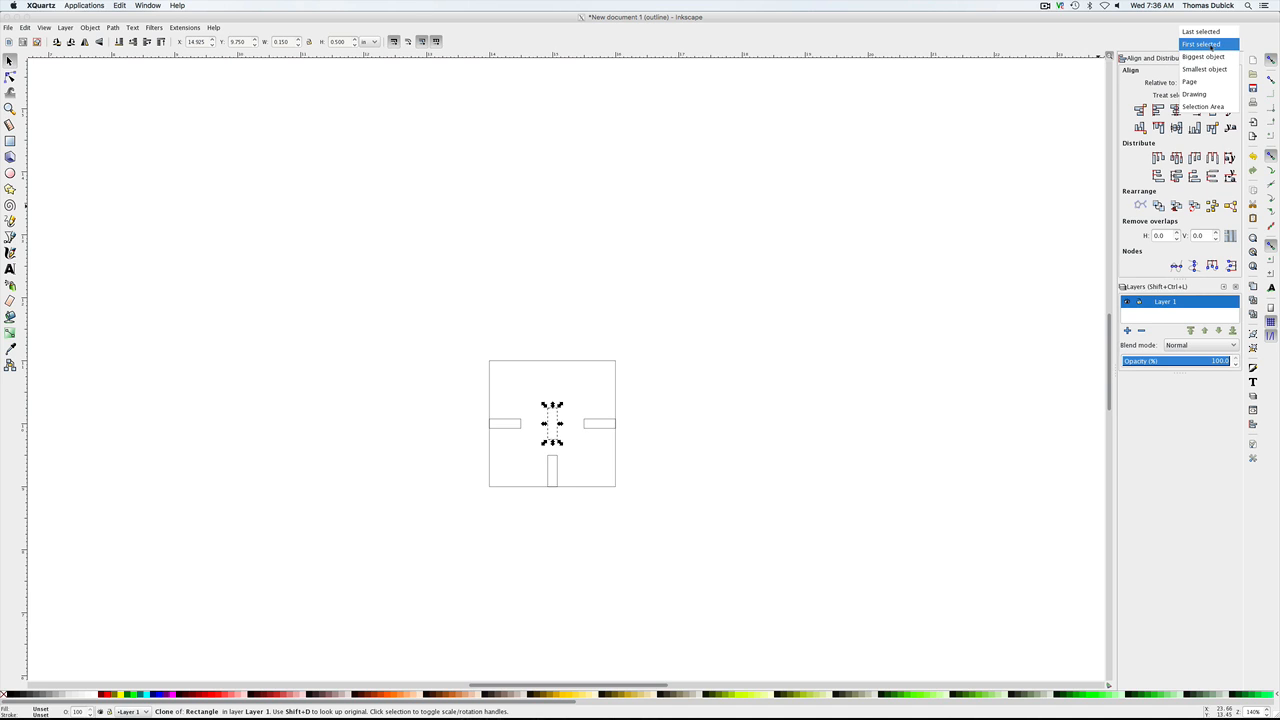
left_click(1212, 45)
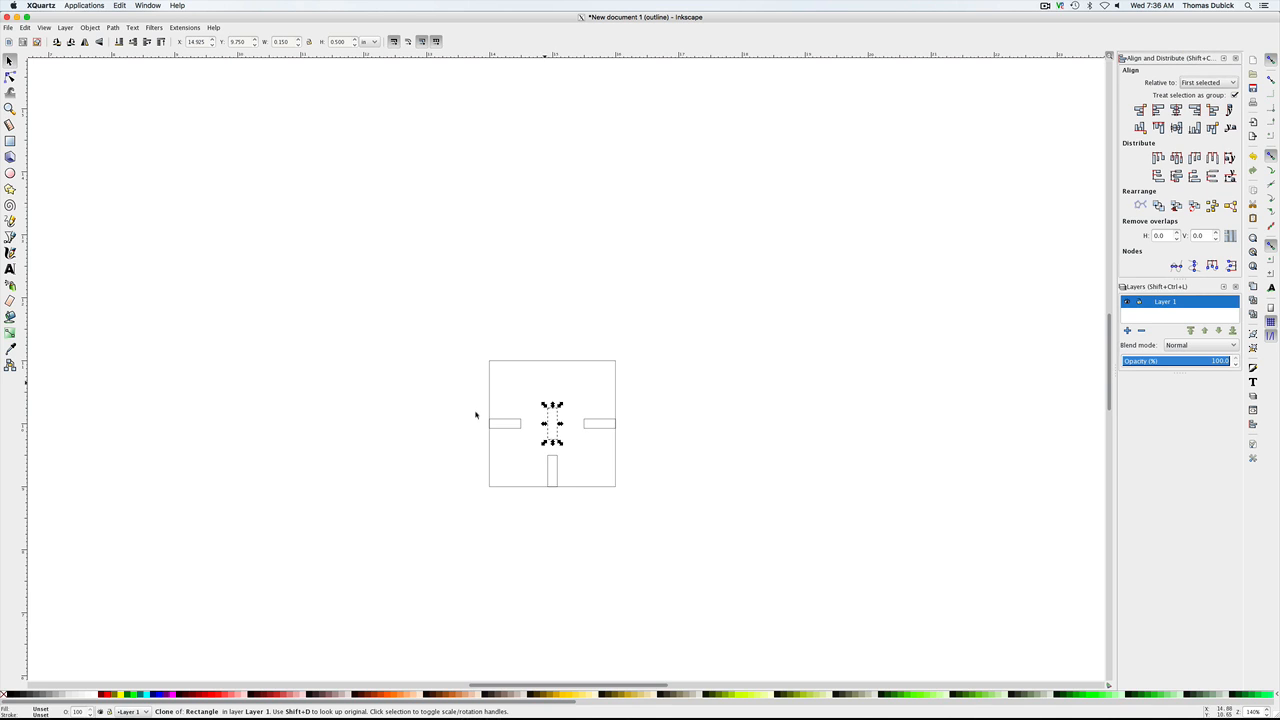
left_click(560, 366, "shift")
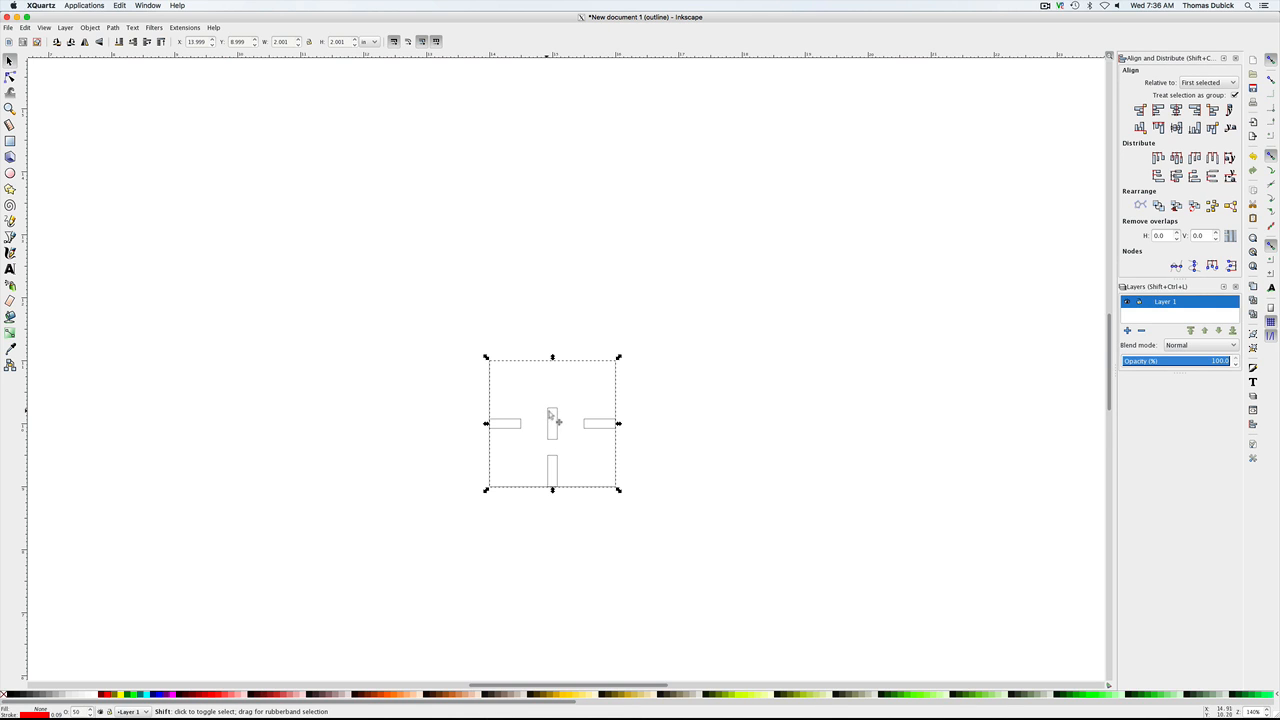
left_click(552, 411, "shift")
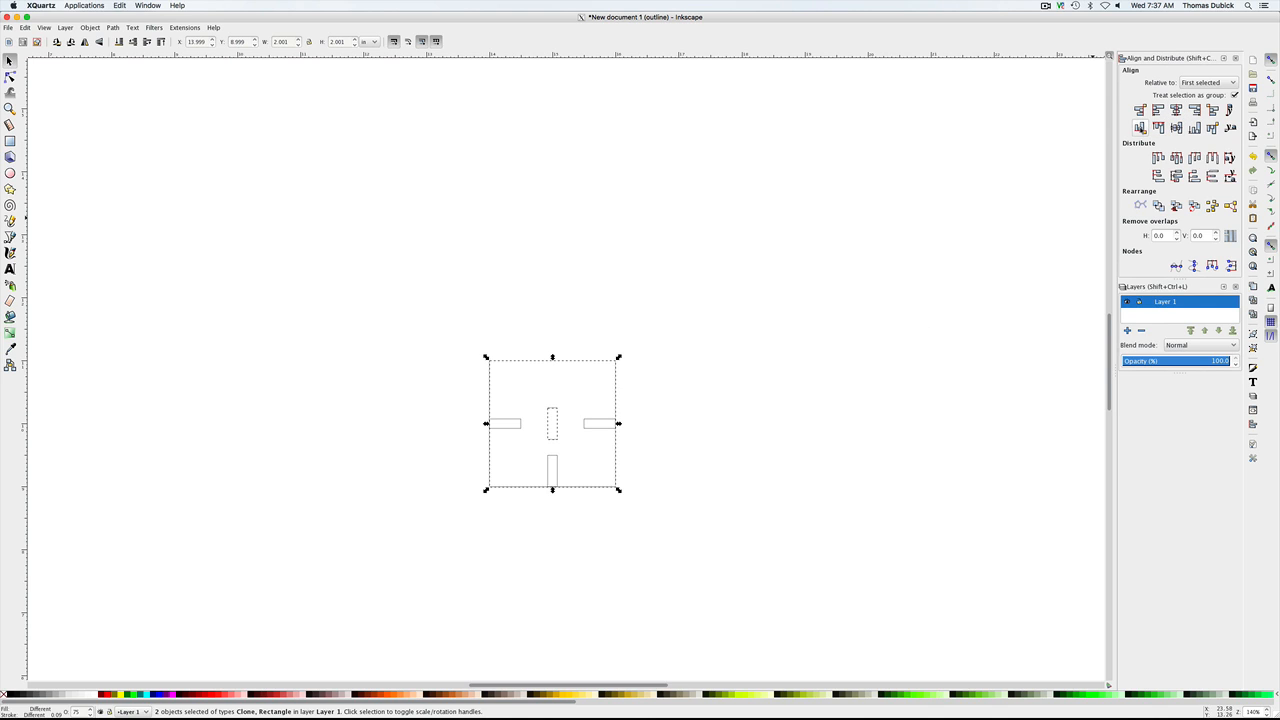
left_click(1140, 128)
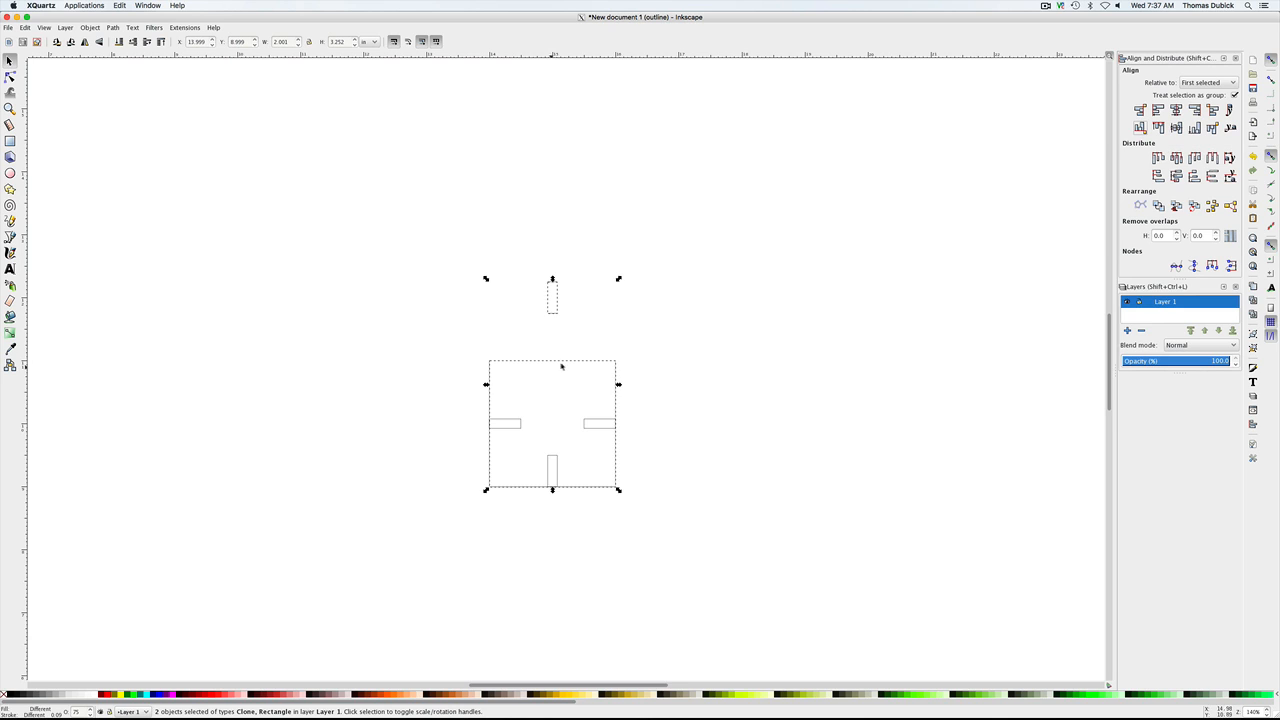
left_click(1158, 128)
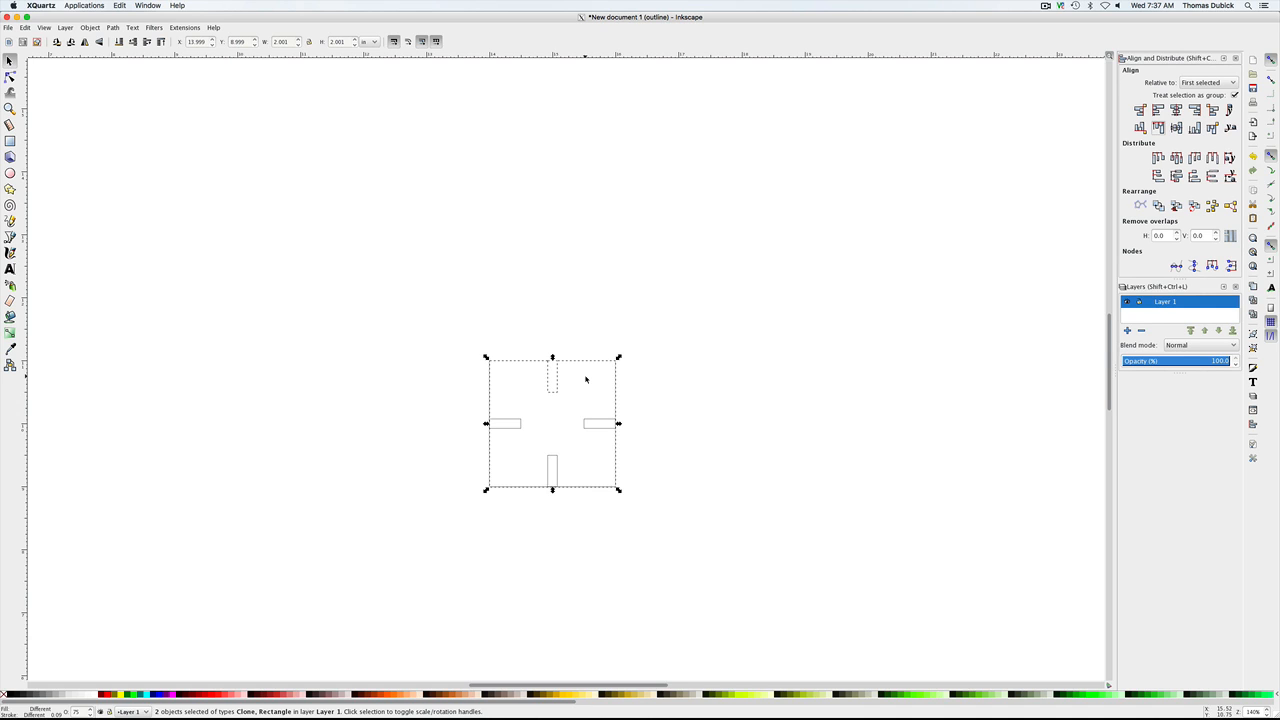
left_click(616, 319)
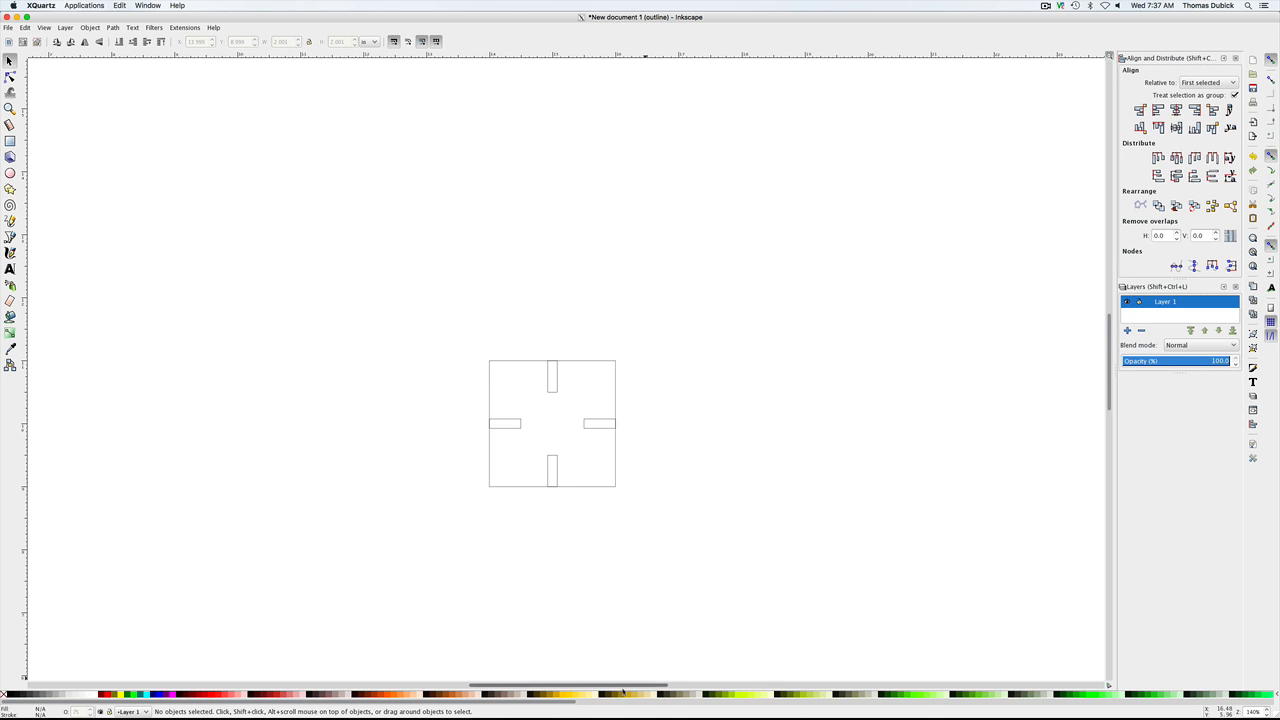
Step: Move the key rectangle from under the Key label onto the page, just beside the upper corner of the square
mouse_move(627, 689)
left_mouse_down()
mouse_move(470, 689)
mouse_move(619, 675)
left_mouse_up()
key("5")
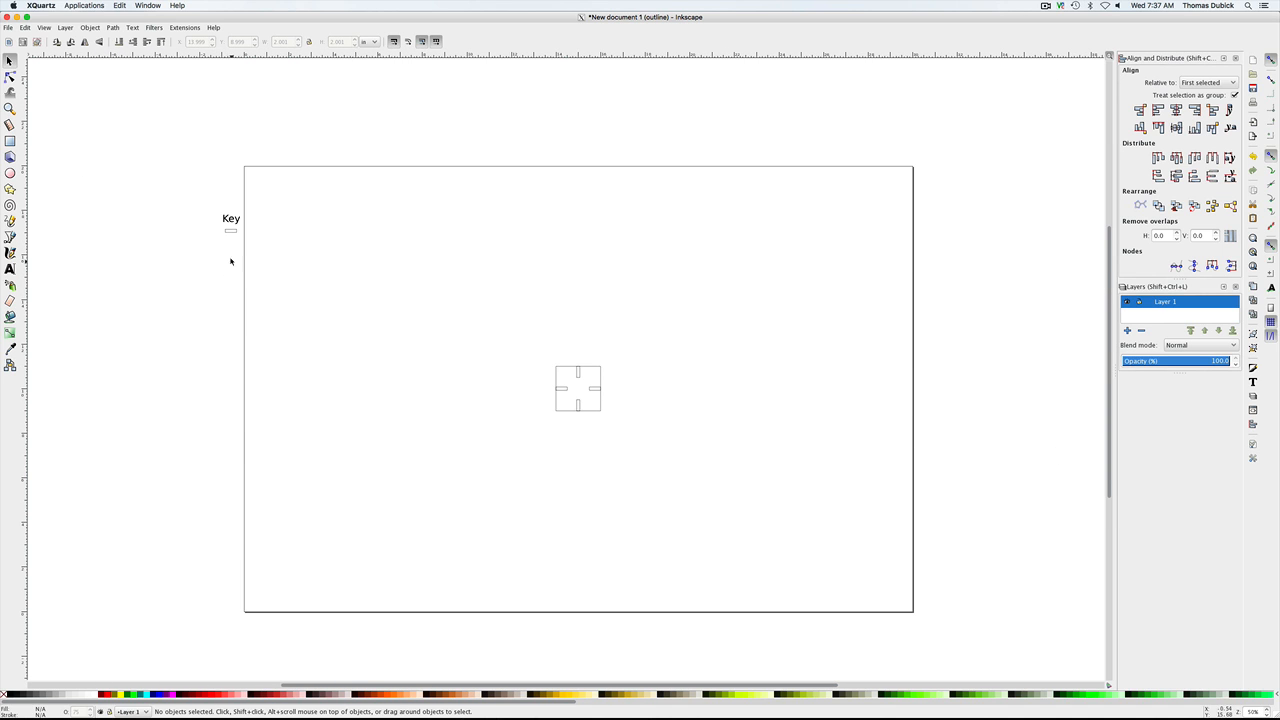
left_click_drag(231, 229, 523, 370)
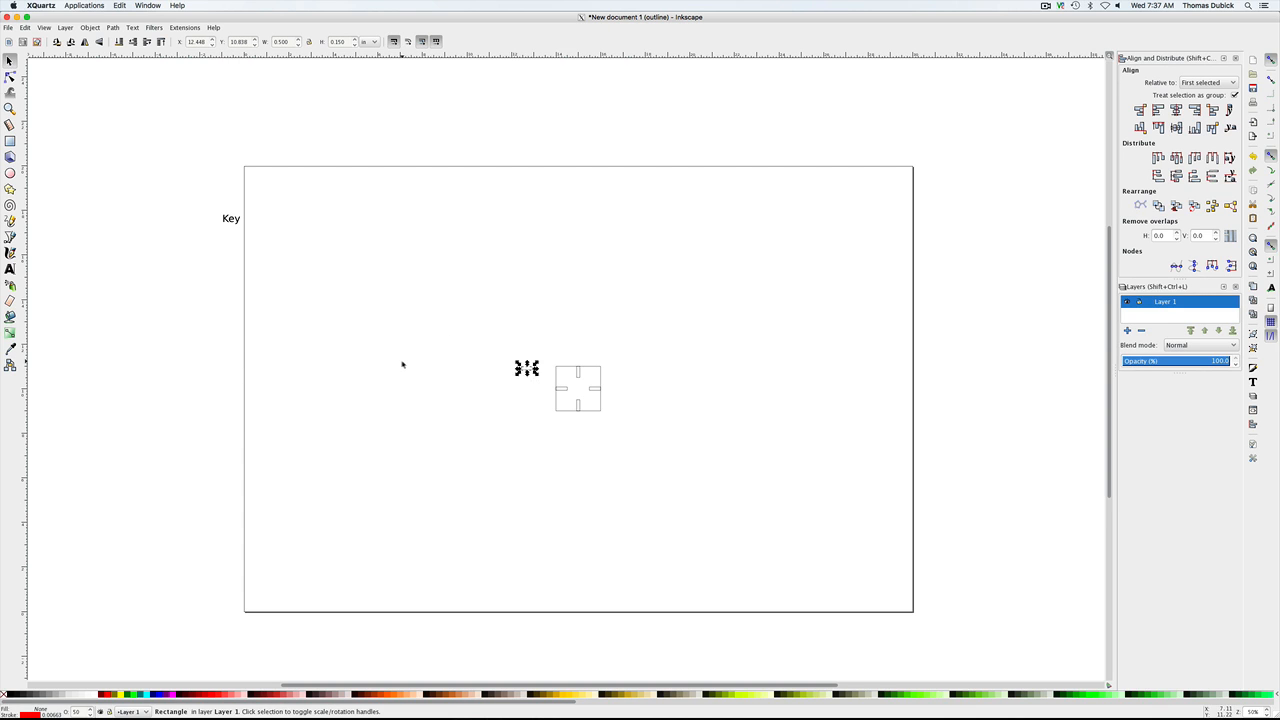
left_click(443, 356)
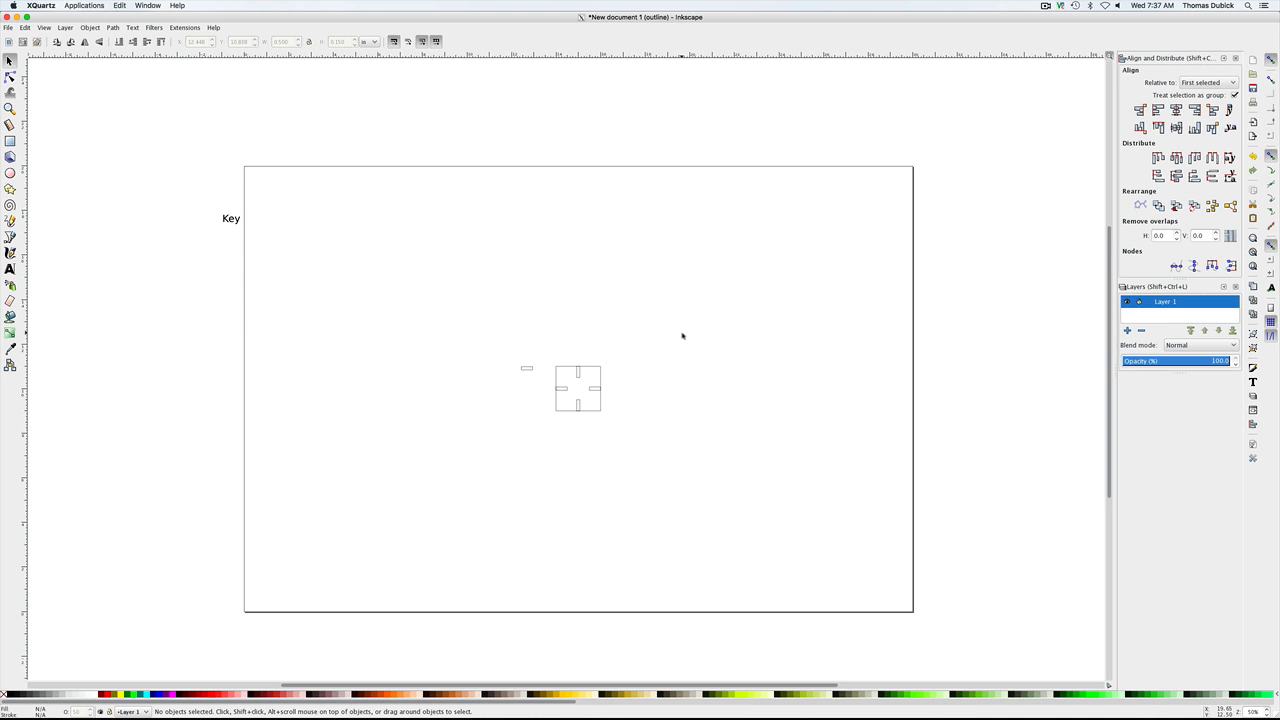
left_click(527, 368)
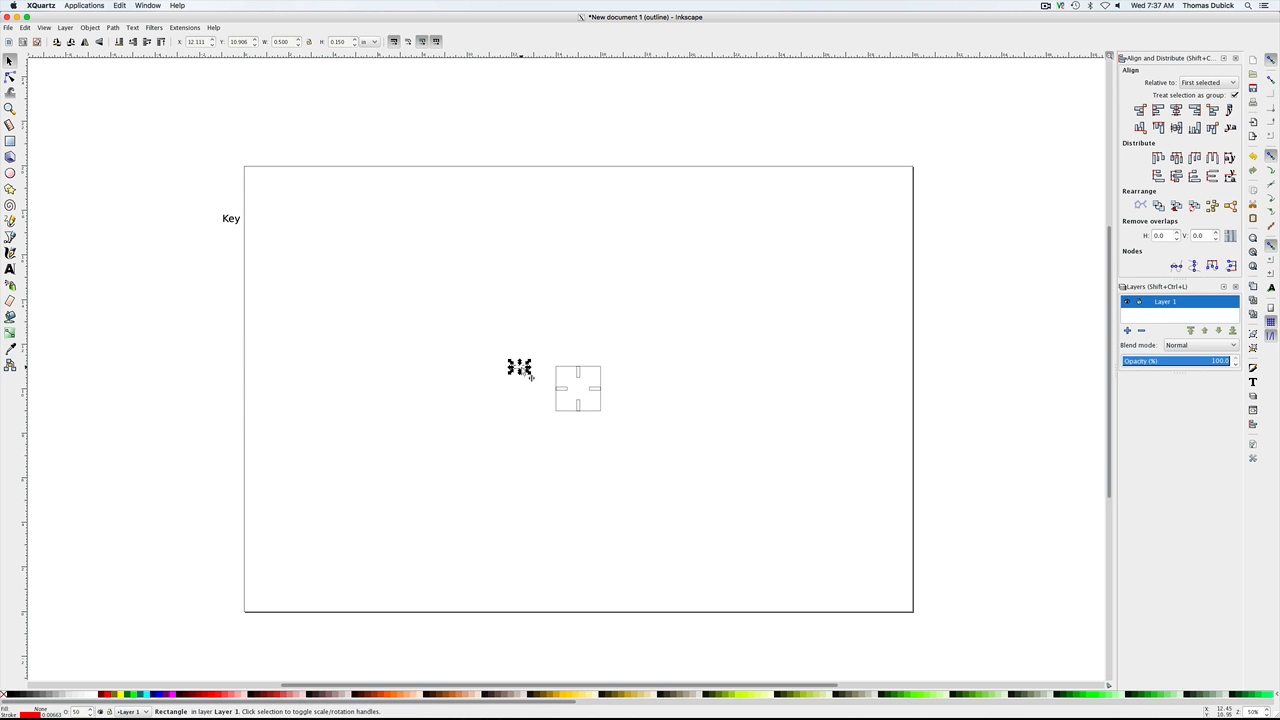
Step: Try stretching the key rectangle's upper edge to a height of about 0.464 in, and undo the scaling
left_click_drag(519, 363, 493, 362)
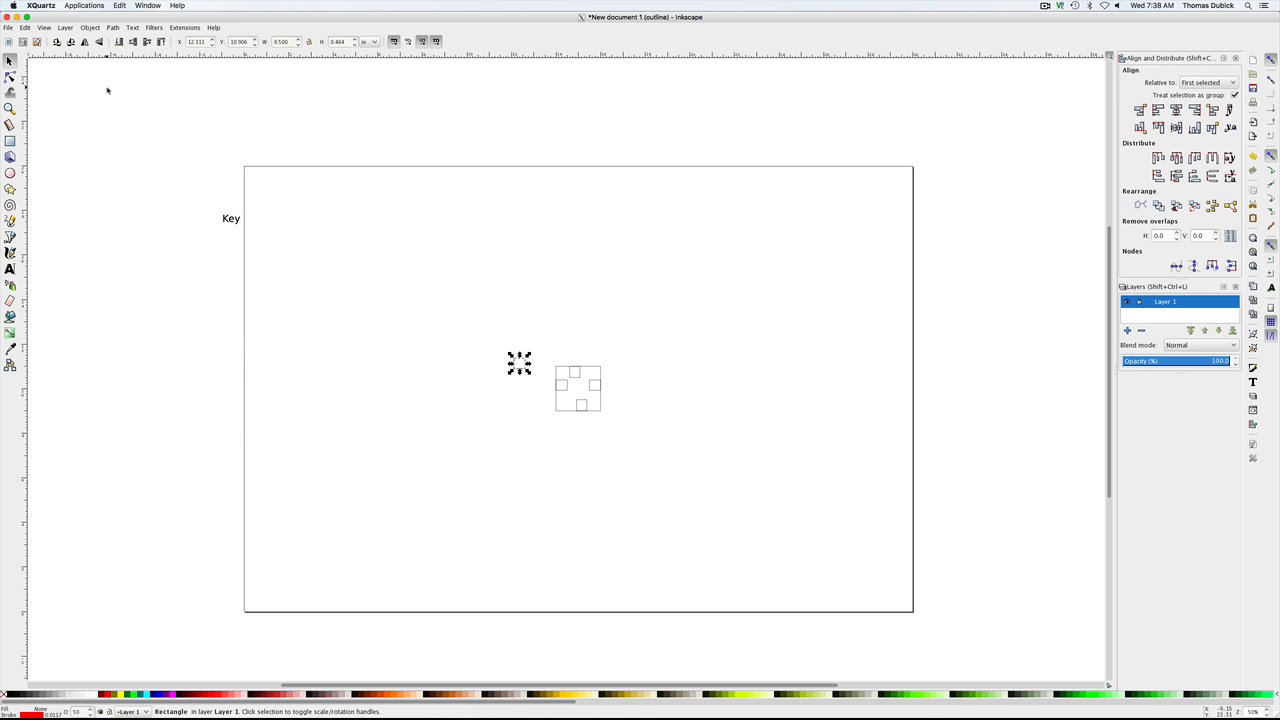
left_click(25, 27)
left_click(30, 39)
Step: Try scaling the key rectangle about its centre to roughly 0.680 × 0.356 in, and undo the scaling
mouse_move(484, 326)
left_mouse_down()
mouse_move(669, 451)
mouse_move(669, 466)
mouse_move(672, 400)
left_mouse_up()
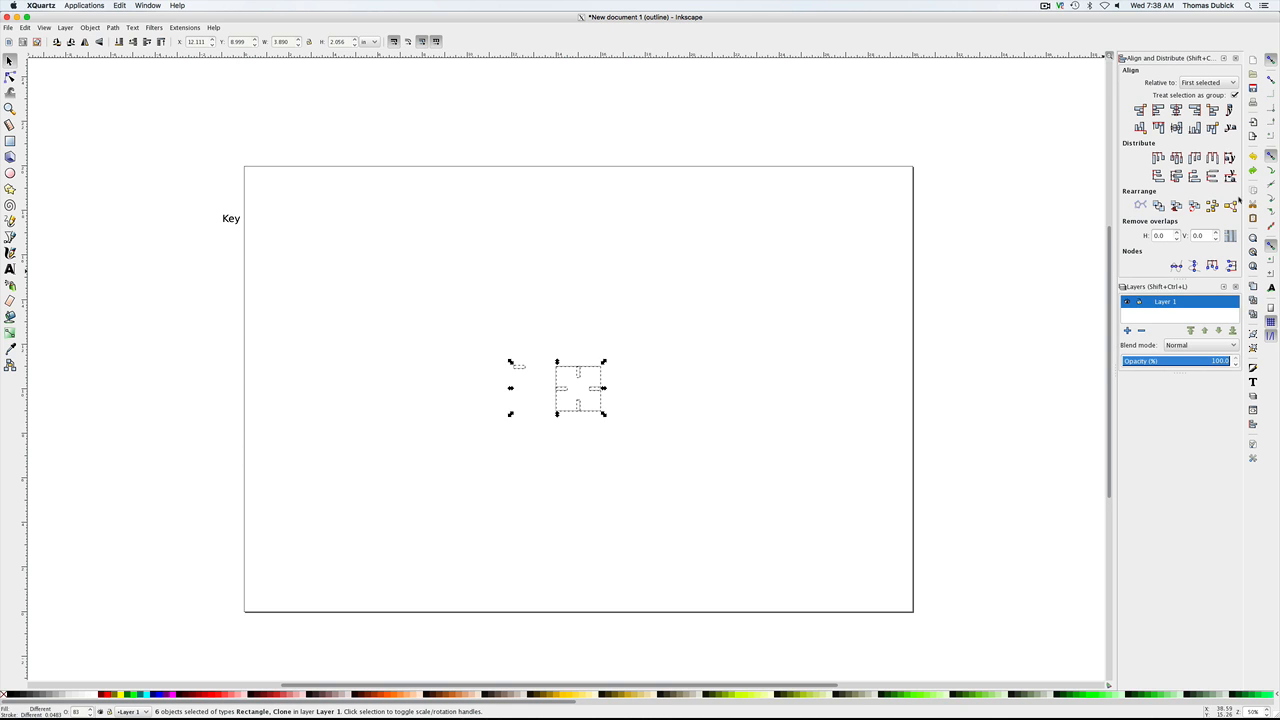
left_click(1253, 238)
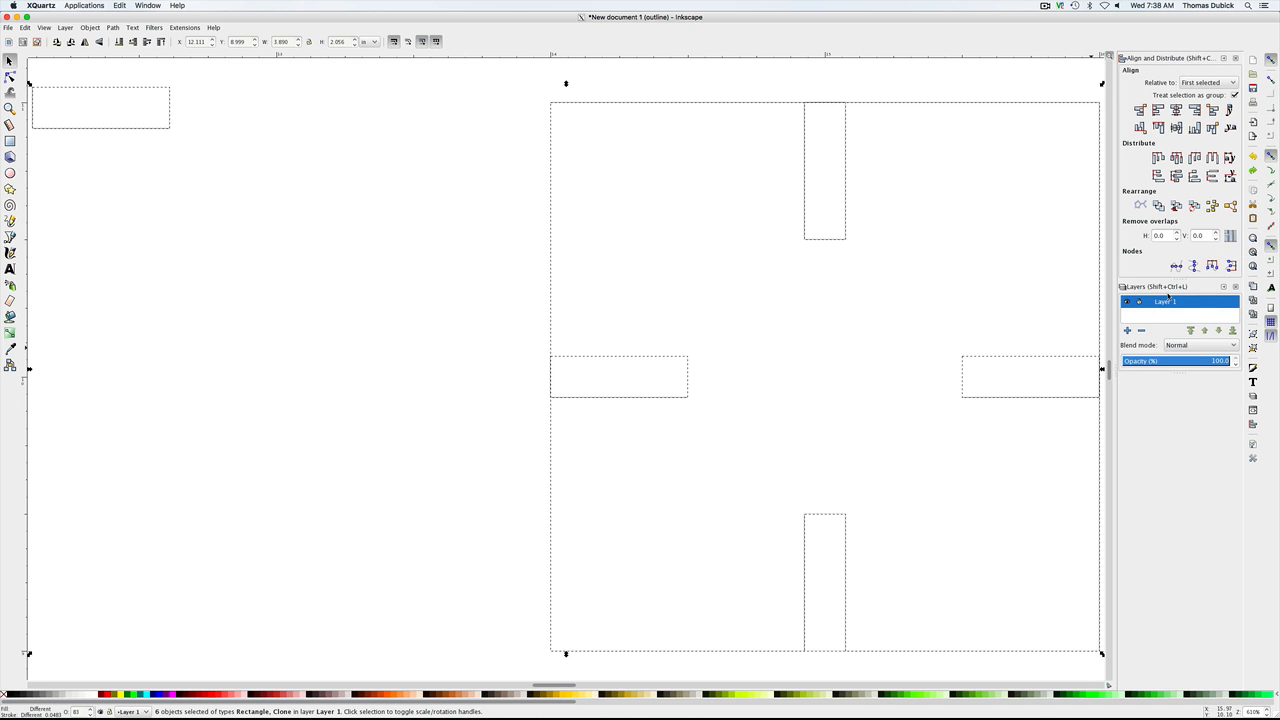
key("minus")
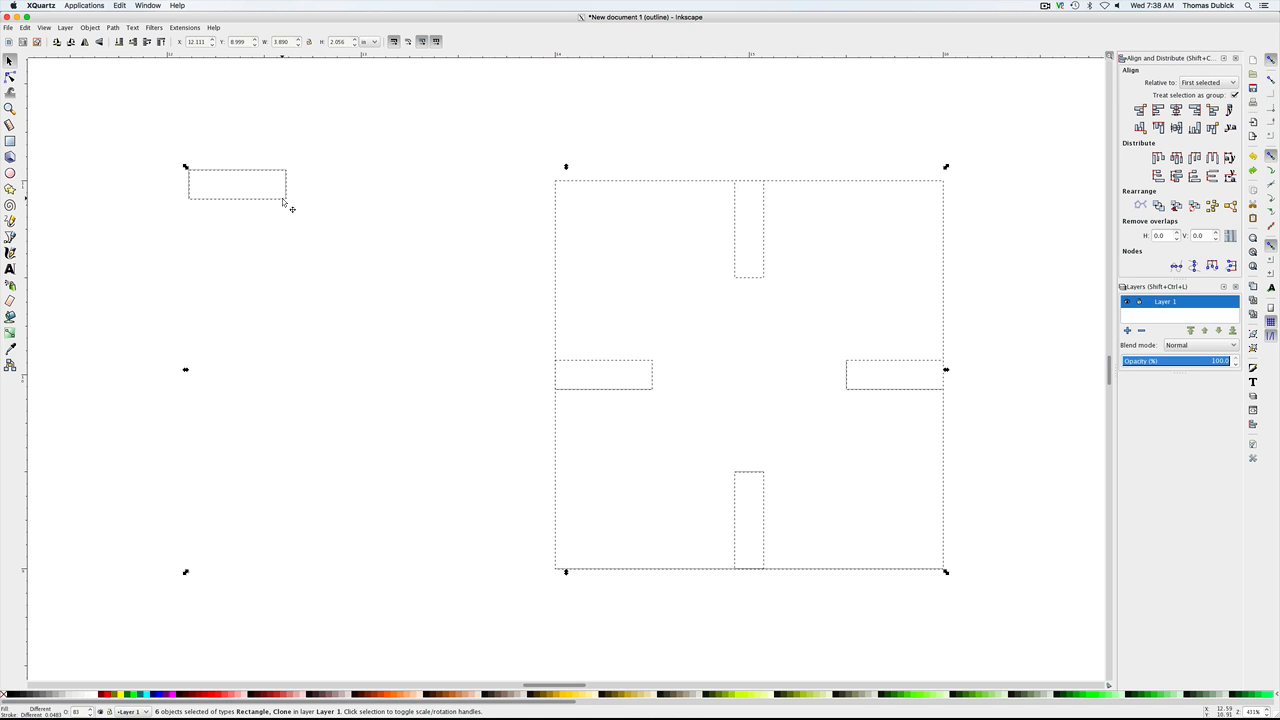
left_click(57, 117)
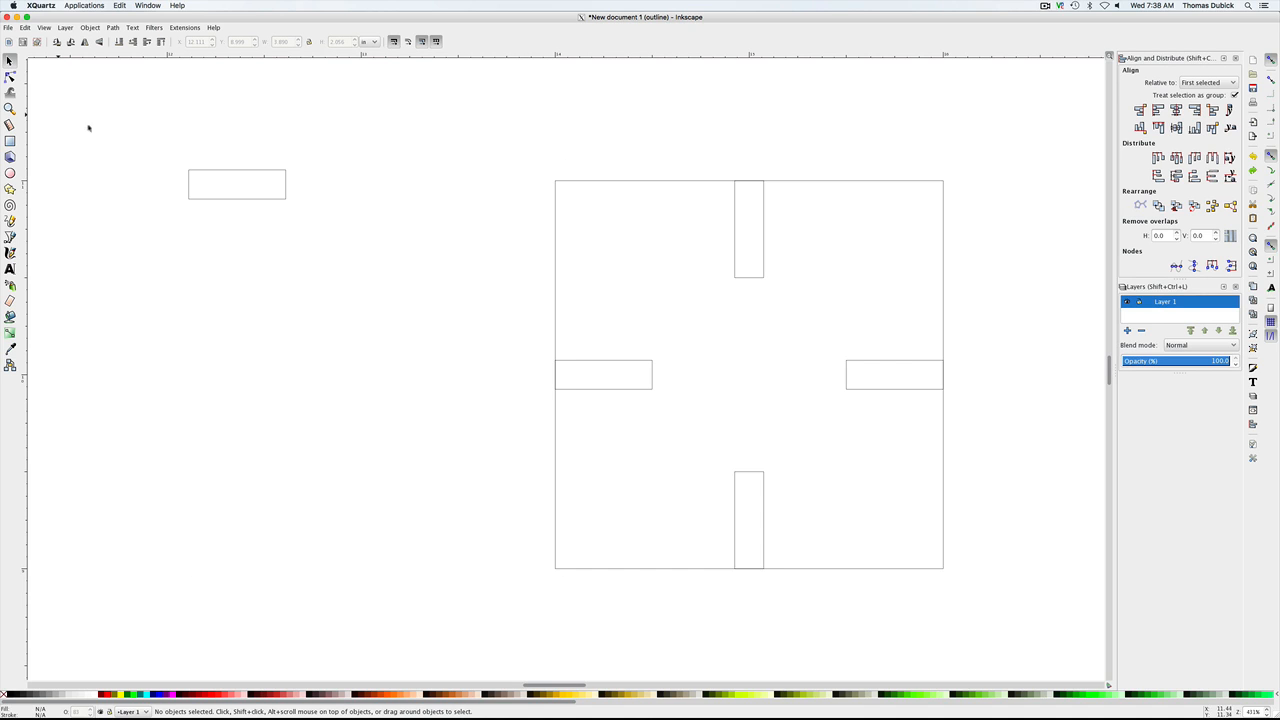
left_click(286, 198)
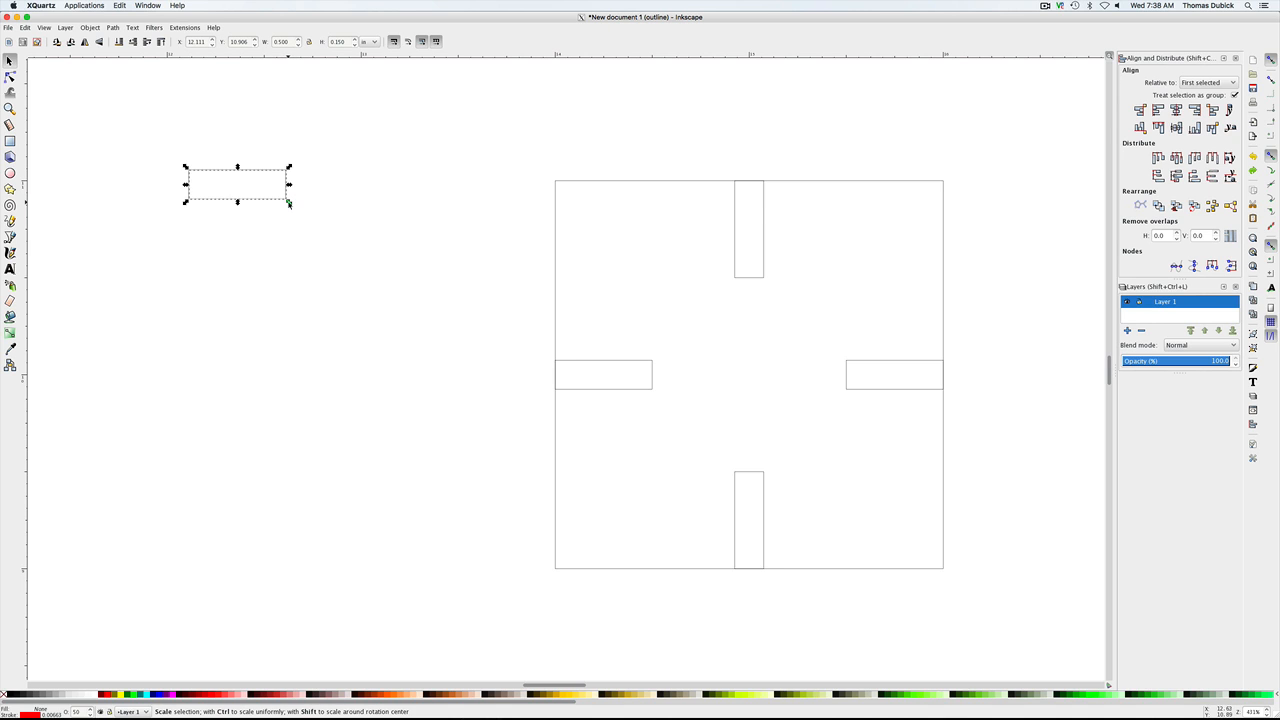
left_click_drag(288, 203, 306, 223)
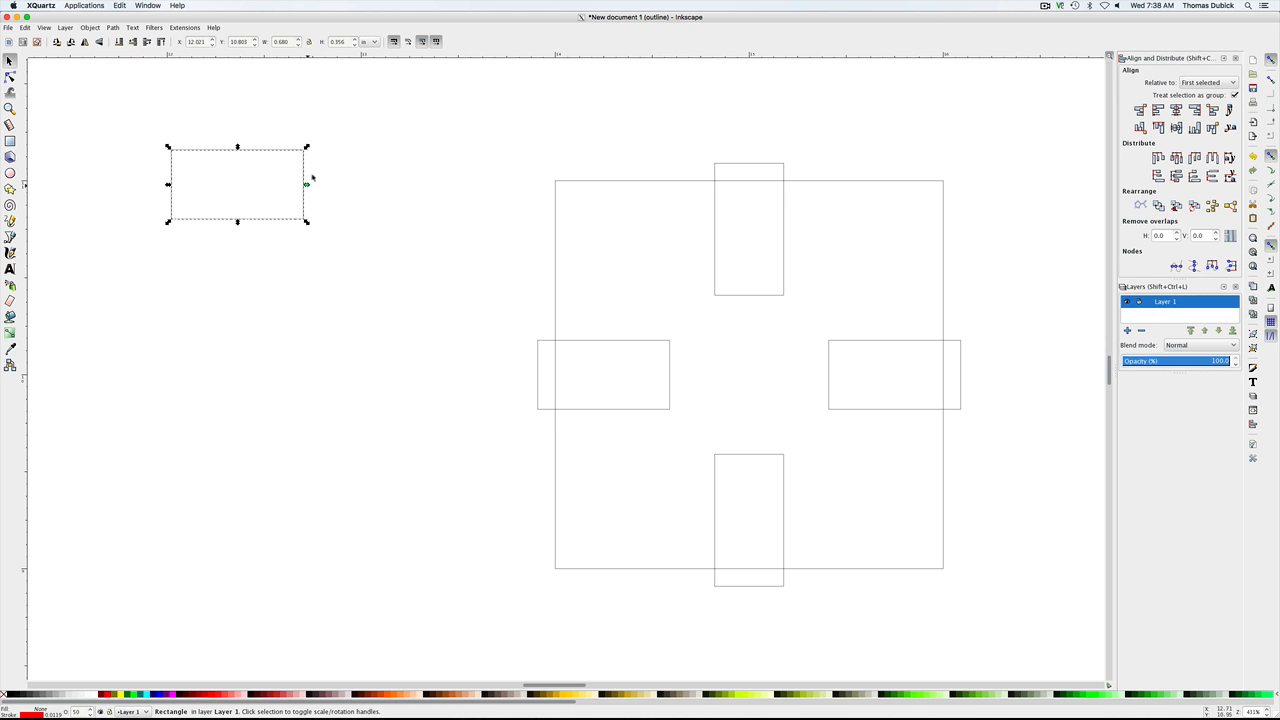
left_click(25, 27)
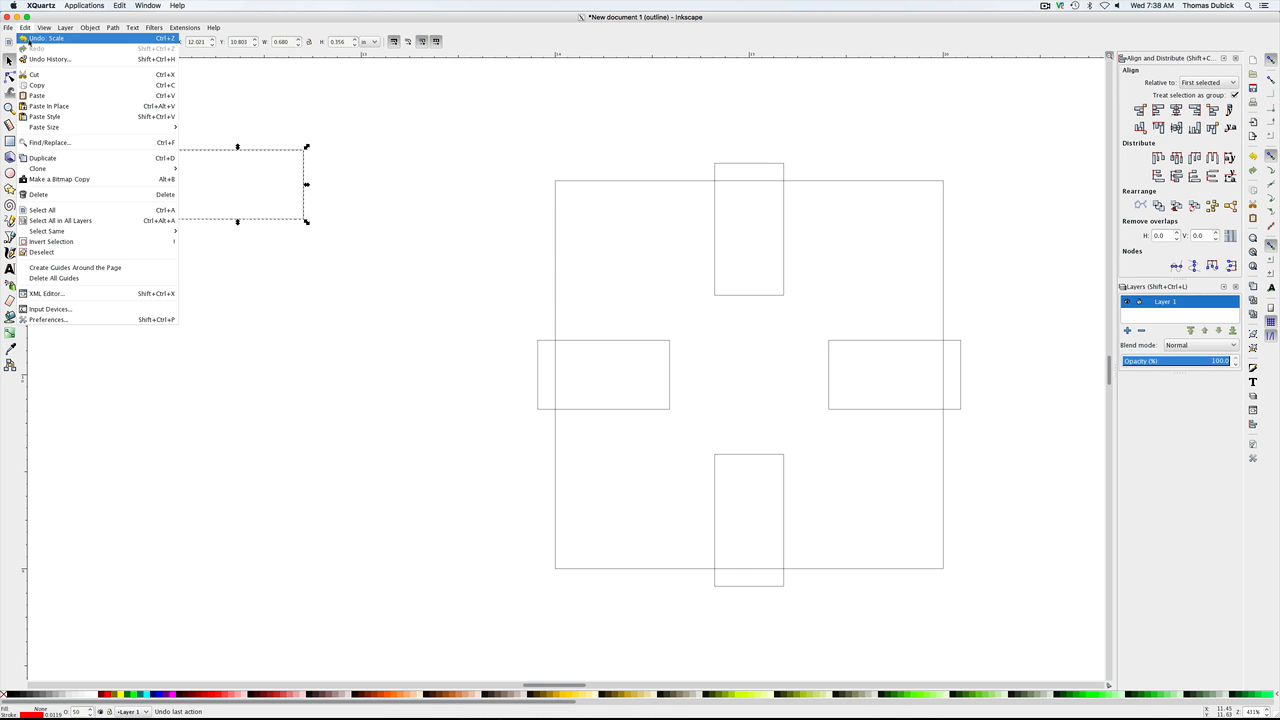
left_click(29, 41)
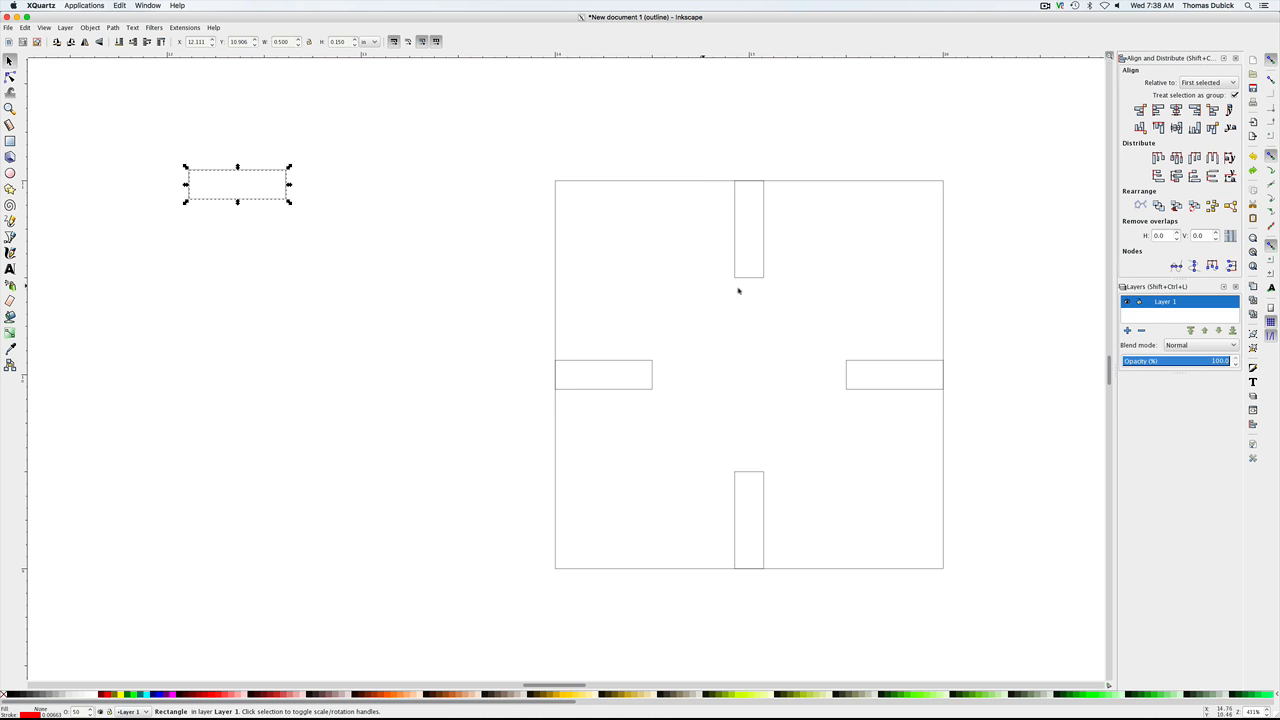
Step: Delete the 2 in square and group the four remaining slot clones
left_click(683, 182)
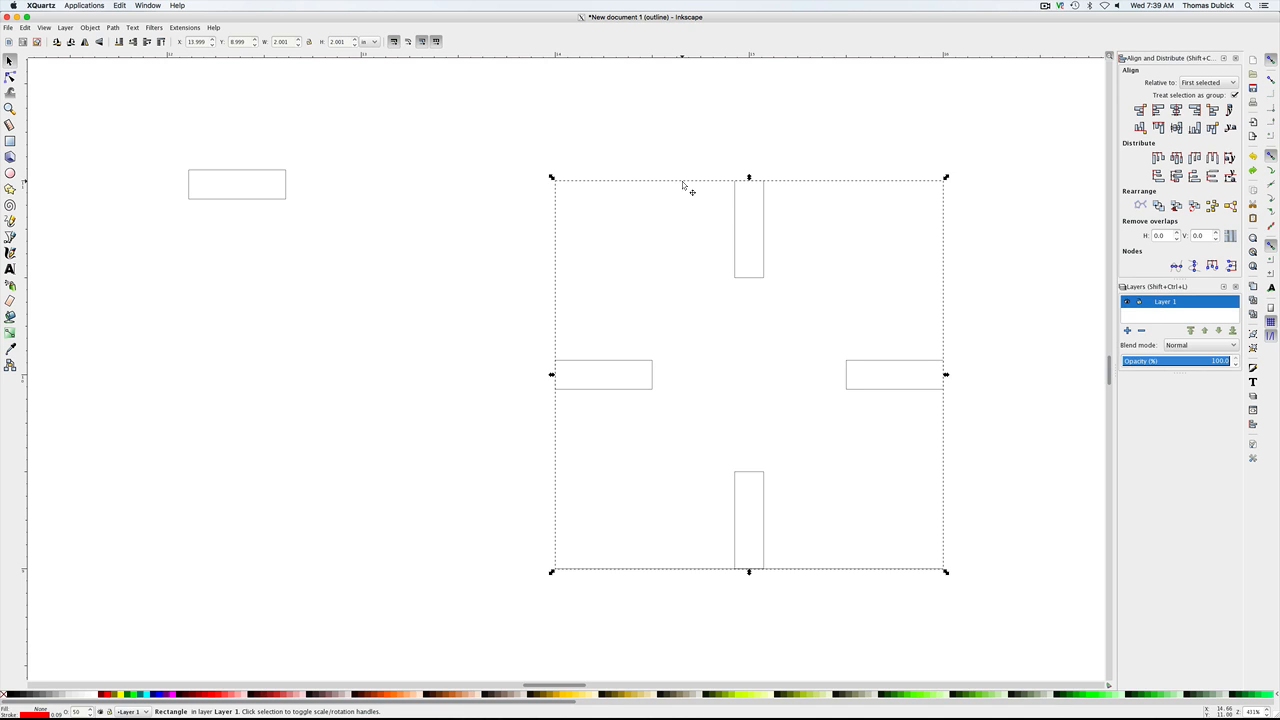
key("Delete")
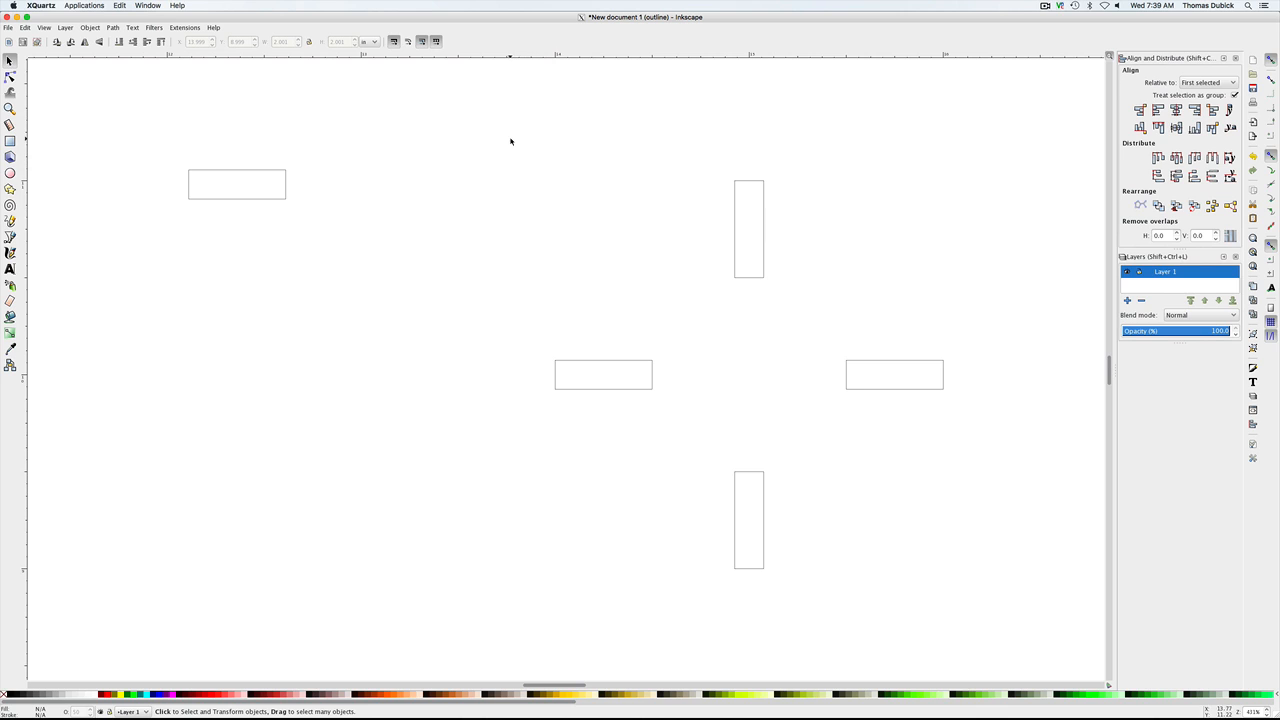
left_click_drag(510, 141, 1009, 592)
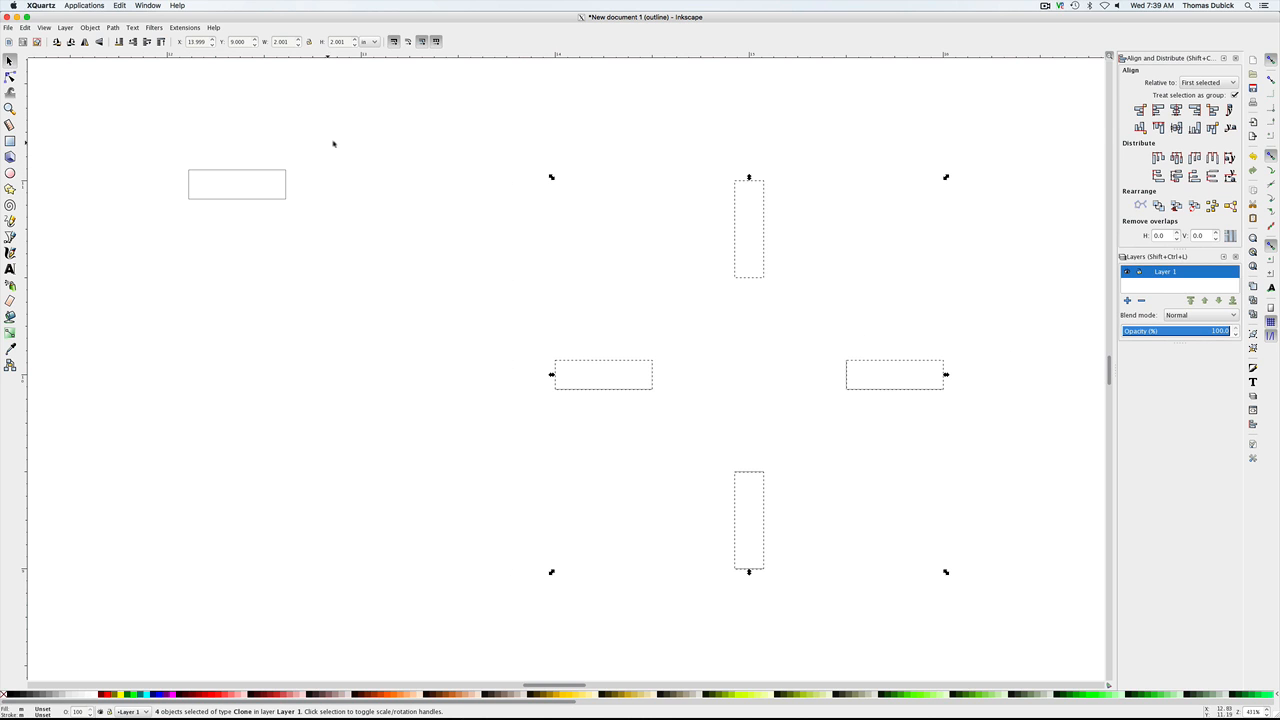
left_click(25, 28)
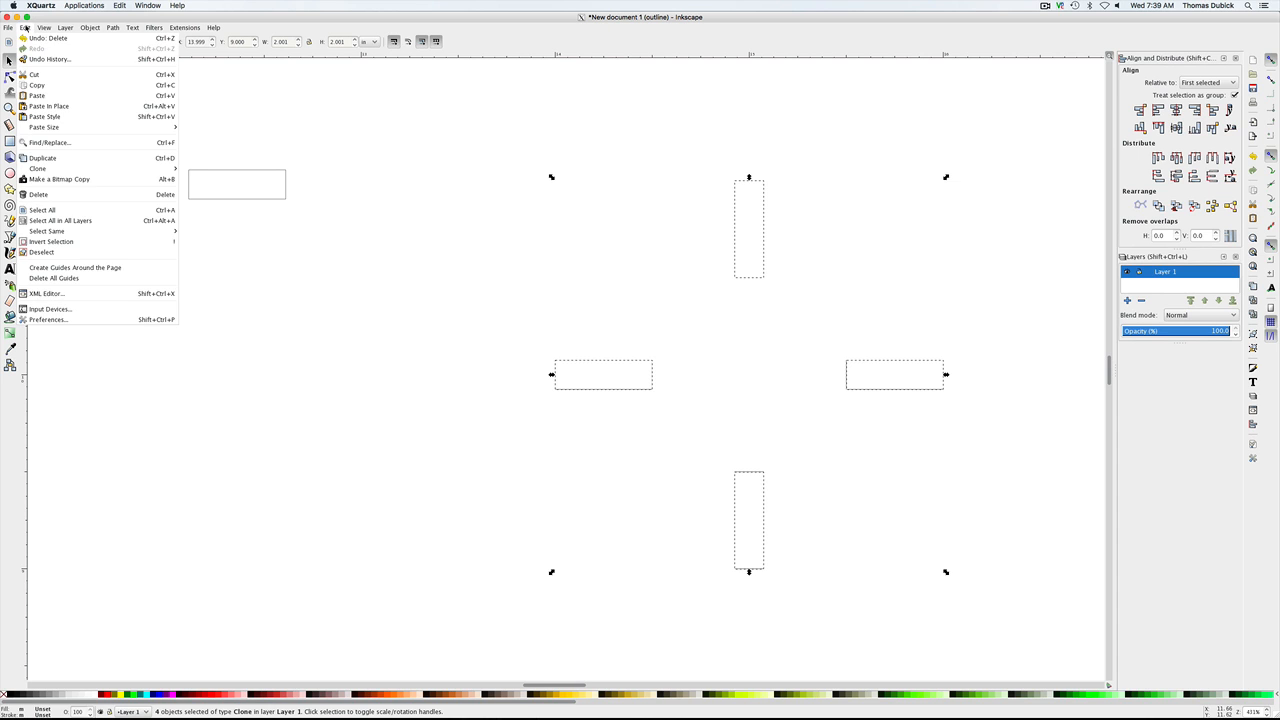
mouse_move(82, 28)
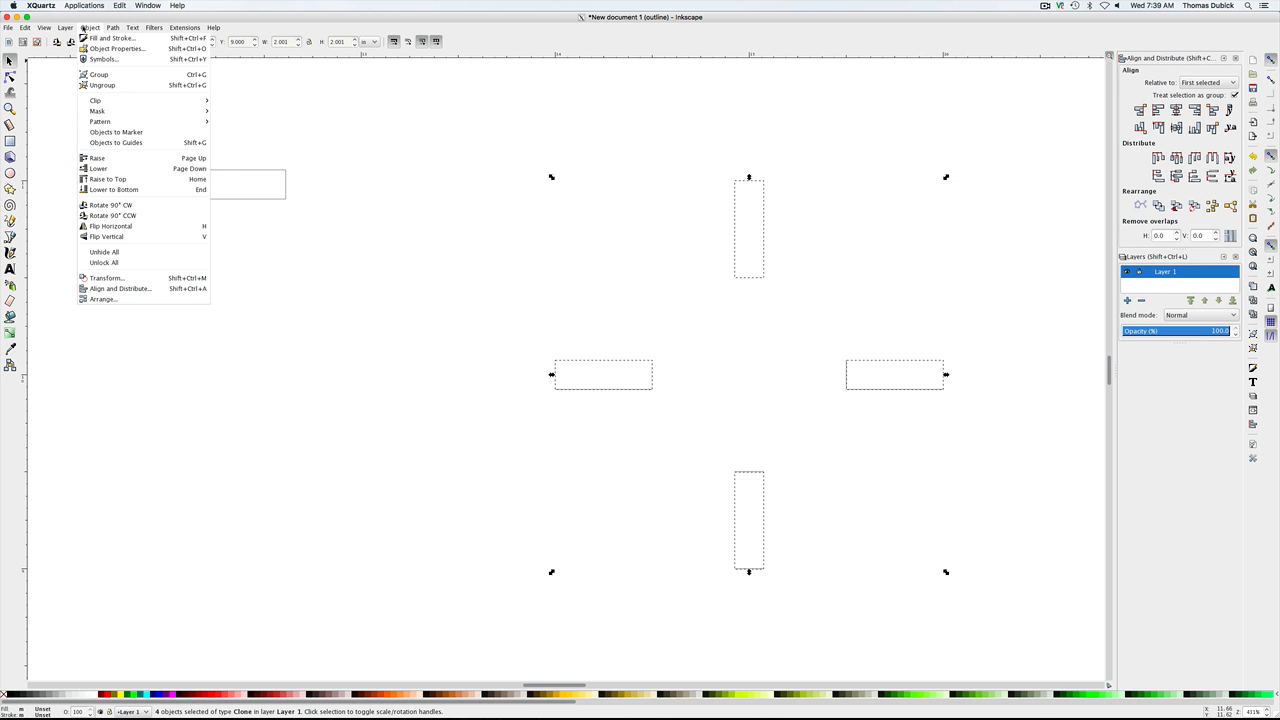
left_click(105, 76)
left_click(480, 283)
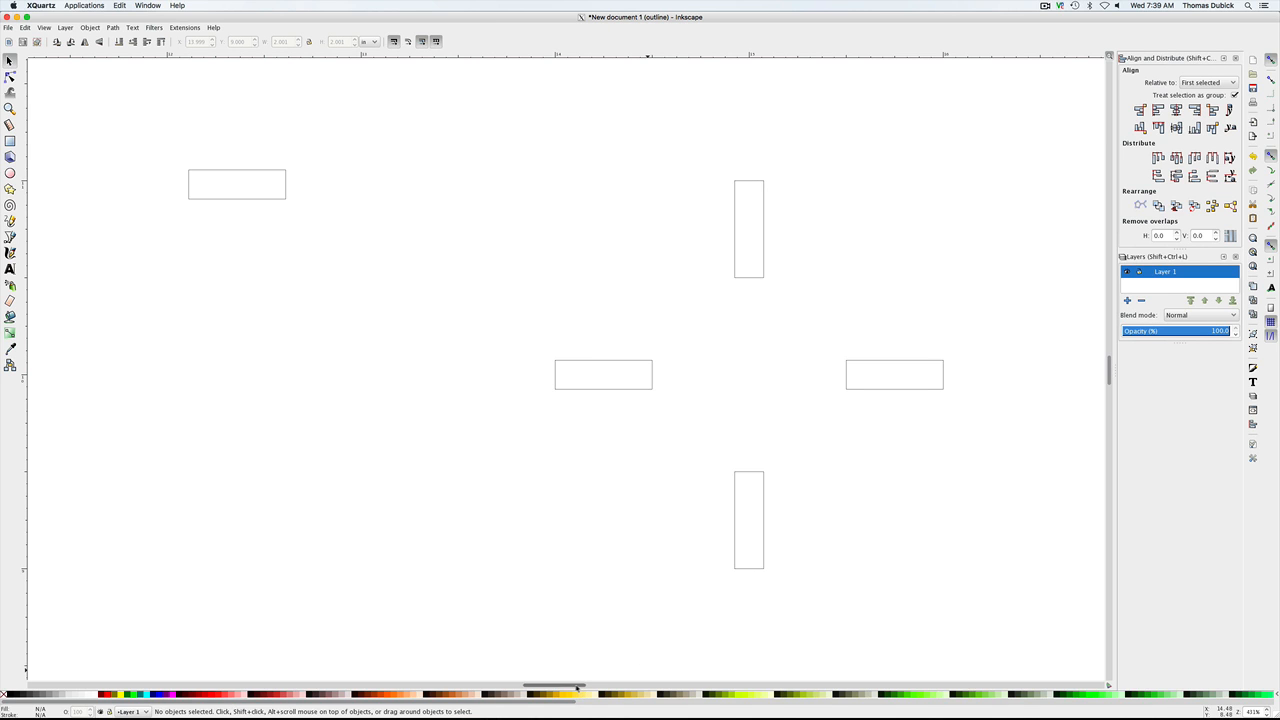
Step: Move the key rectangle back beneath the Key label outside the page, and place the grouped slot clones directly below it
mouse_move(576, 686)
left_mouse_down()
mouse_move(503, 683)
mouse_move(620, 681)
mouse_move(581, 680)
left_mouse_up()
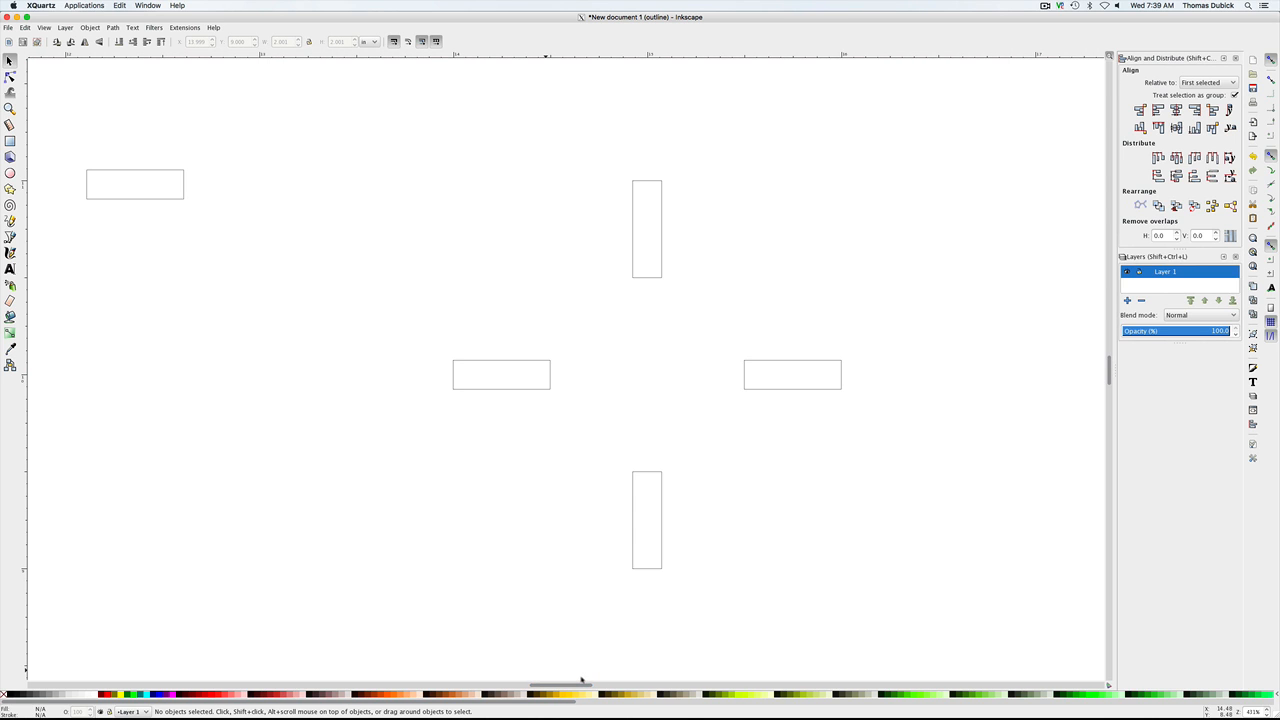
key("minus")
key("minus")
key("minus")
key("minus")
key("minus")
key("minus")
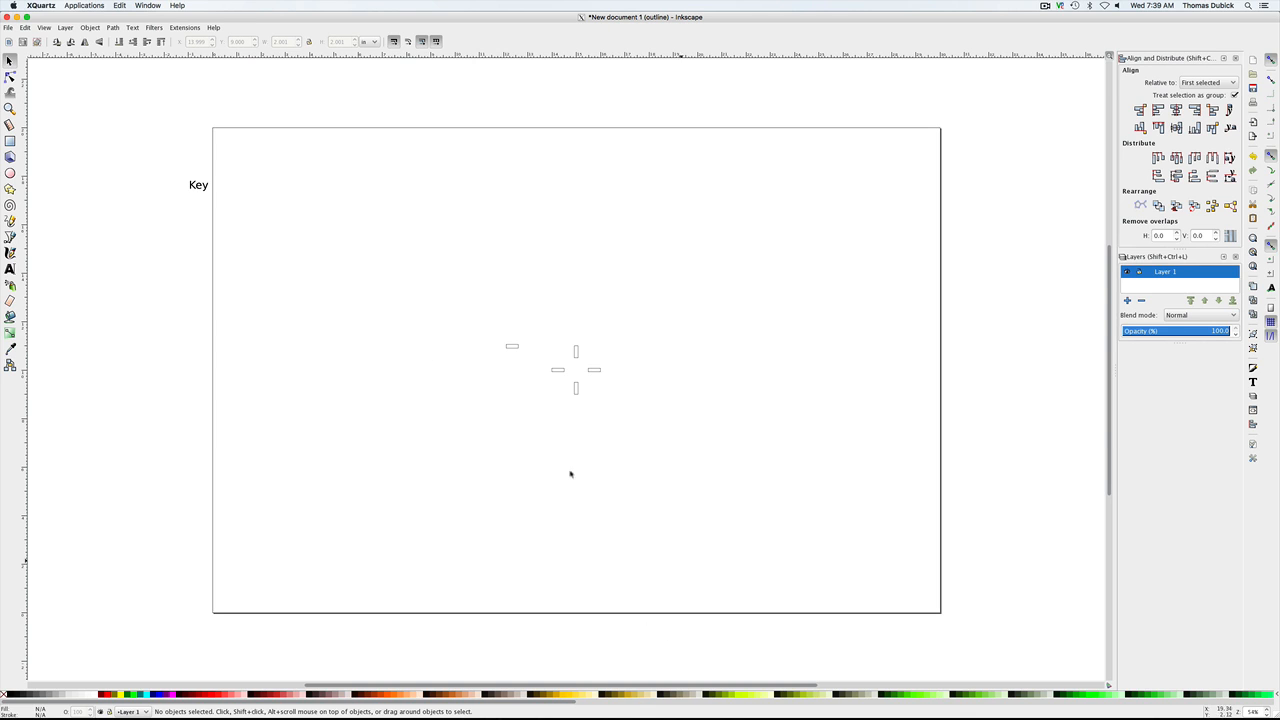
left_click_drag(497, 347, 197, 207)
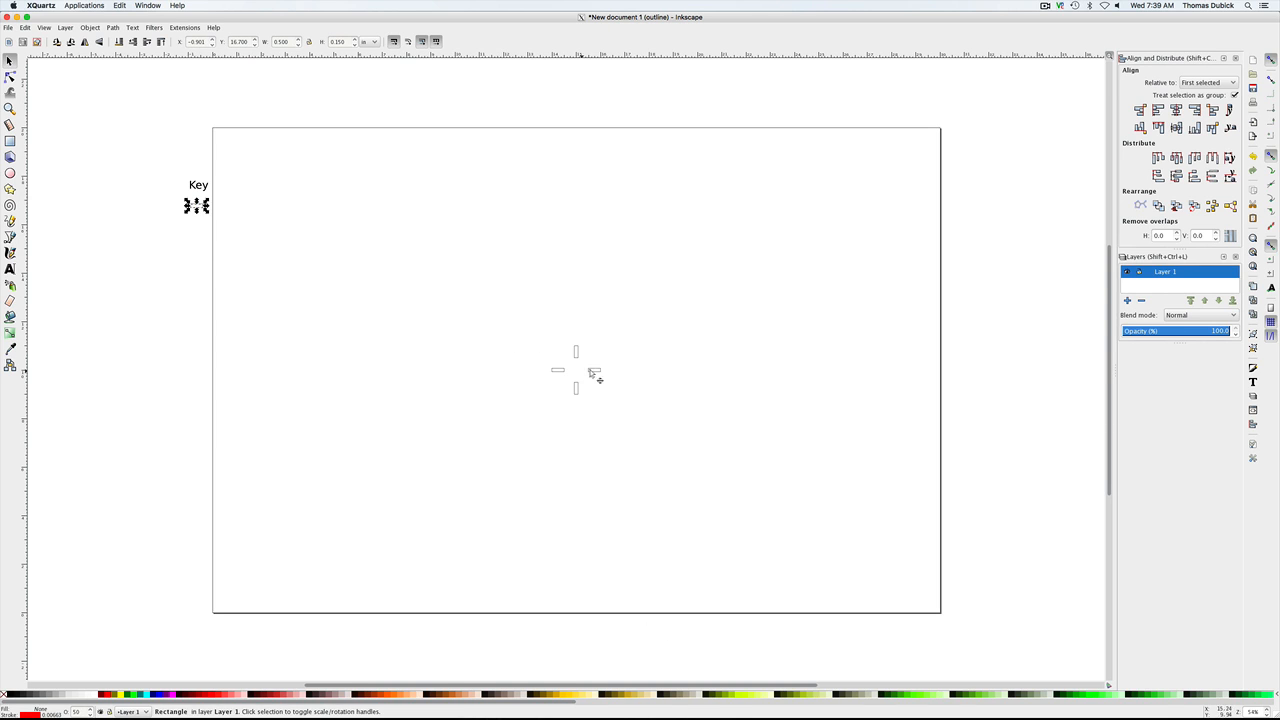
left_click_drag(578, 355, 191, 231)
left_click(351, 276)
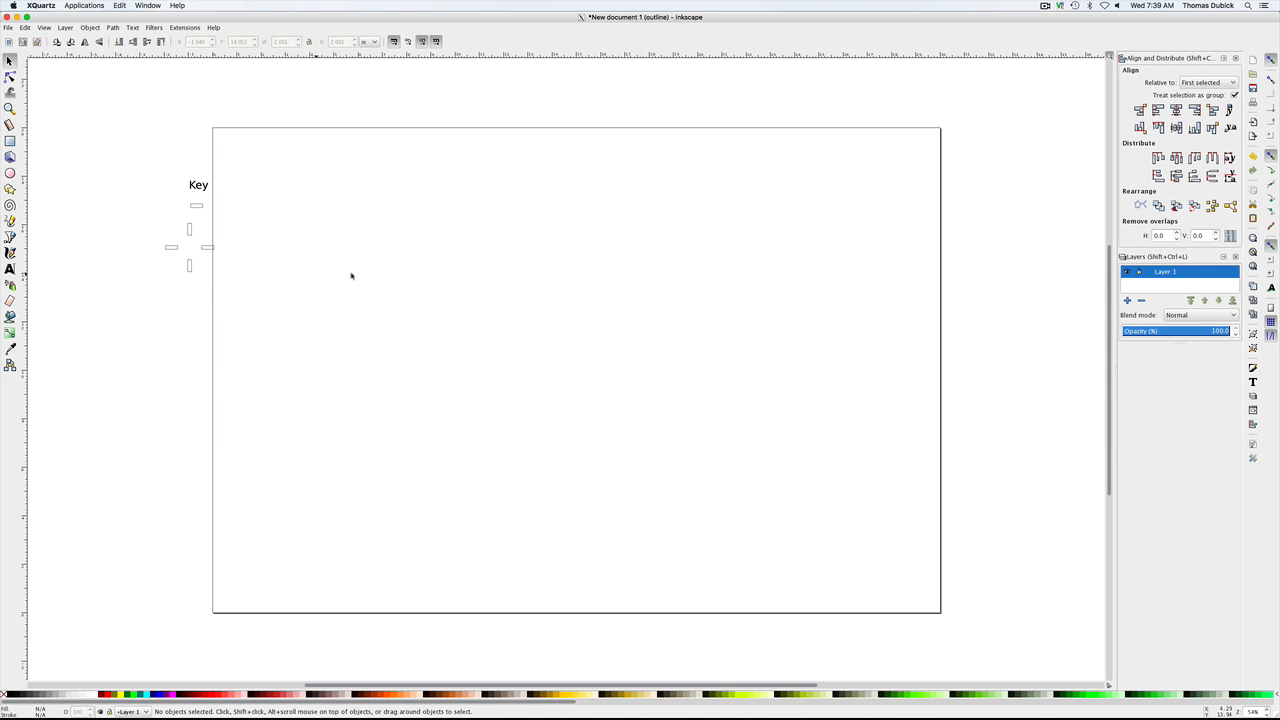
left_click(195, 204)
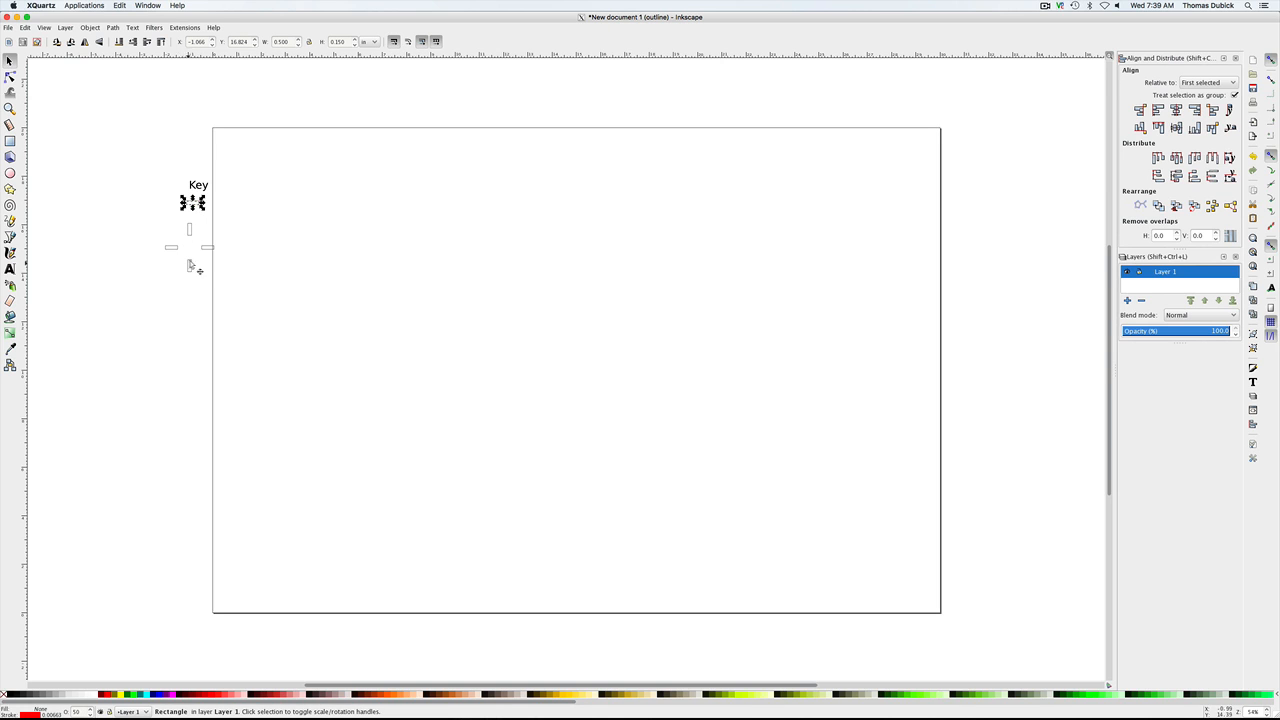
Step: Create tiled clones of the slot group using P1 simple translation with 2 rows and 2 columns
left_click(190, 234)
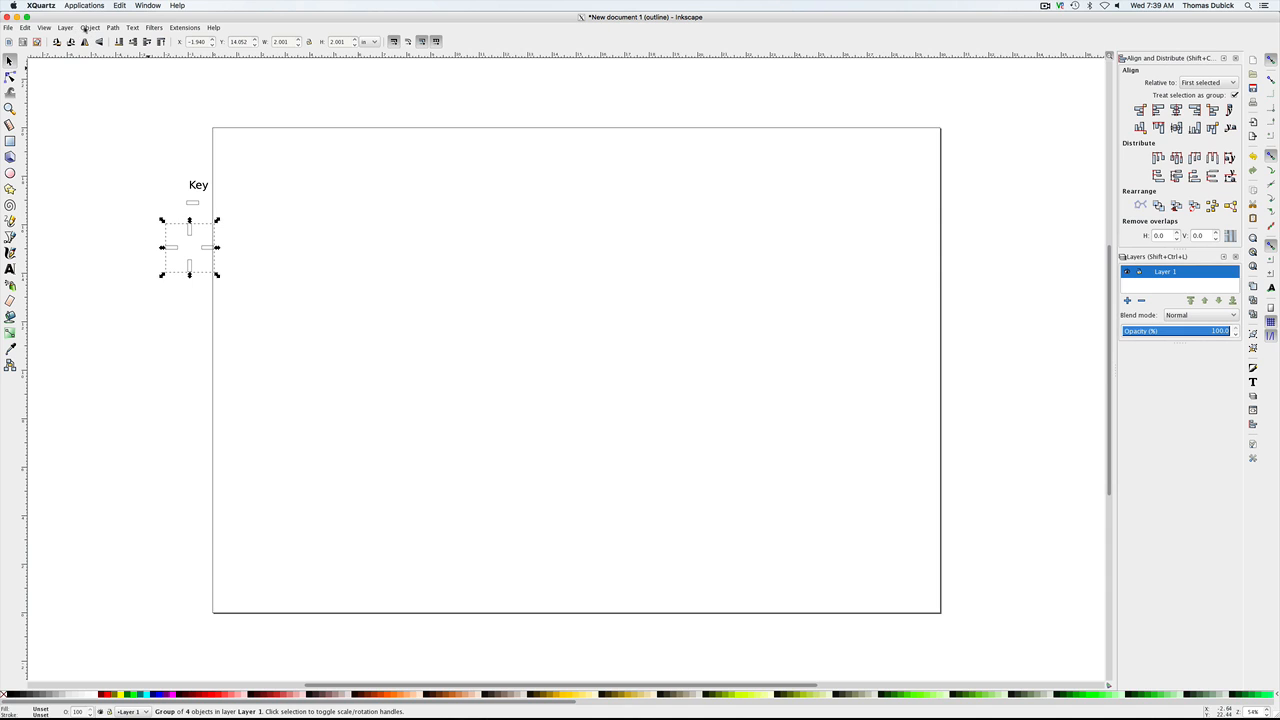
left_click(27, 27)
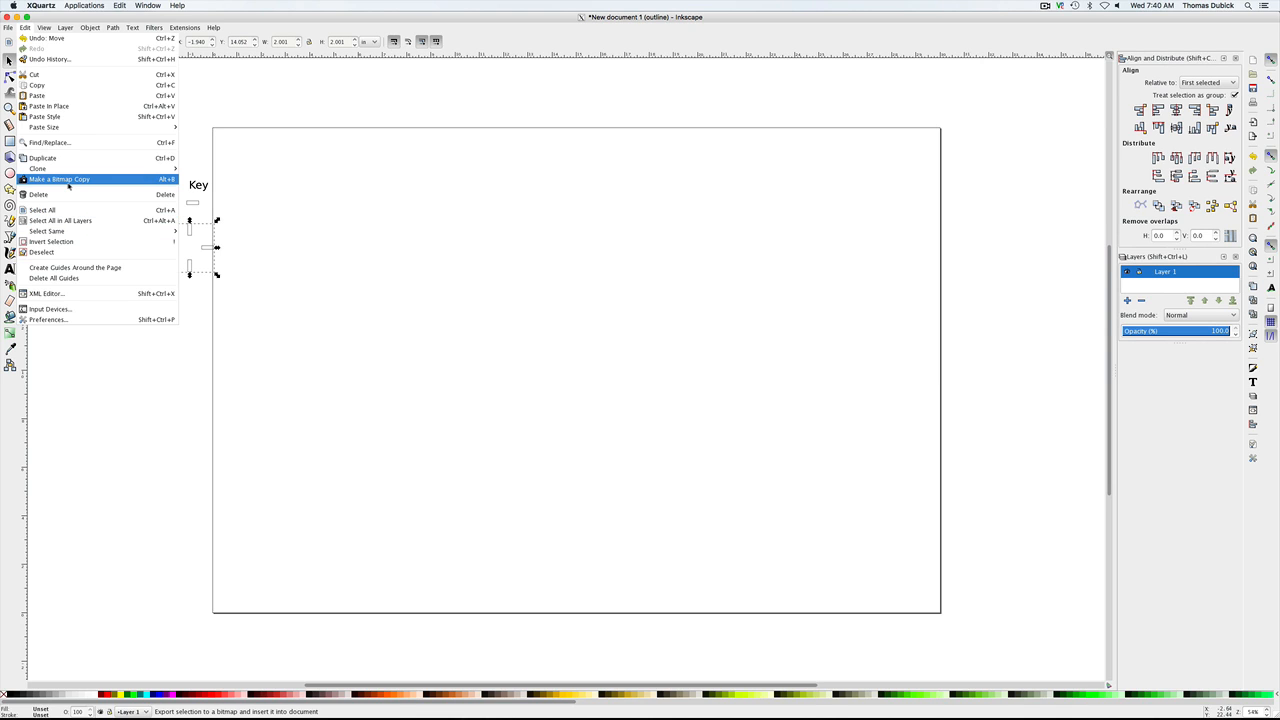
mouse_move(66, 174)
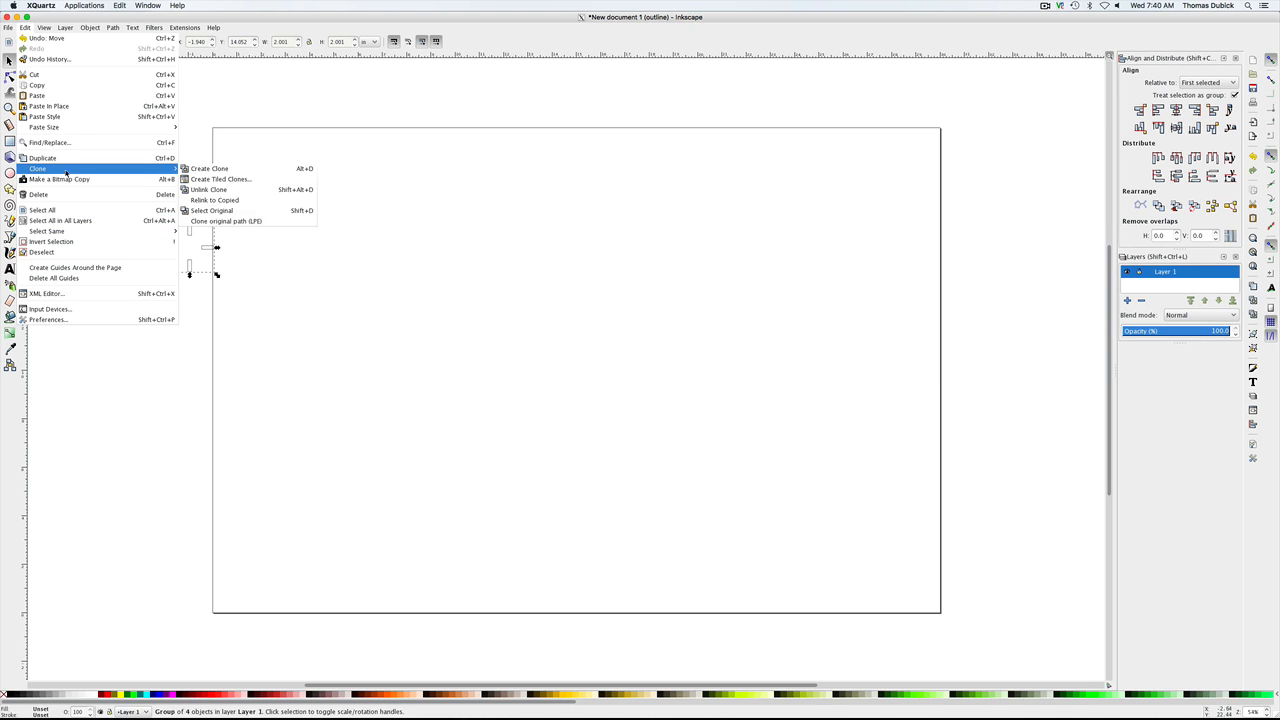
left_click(216, 180)
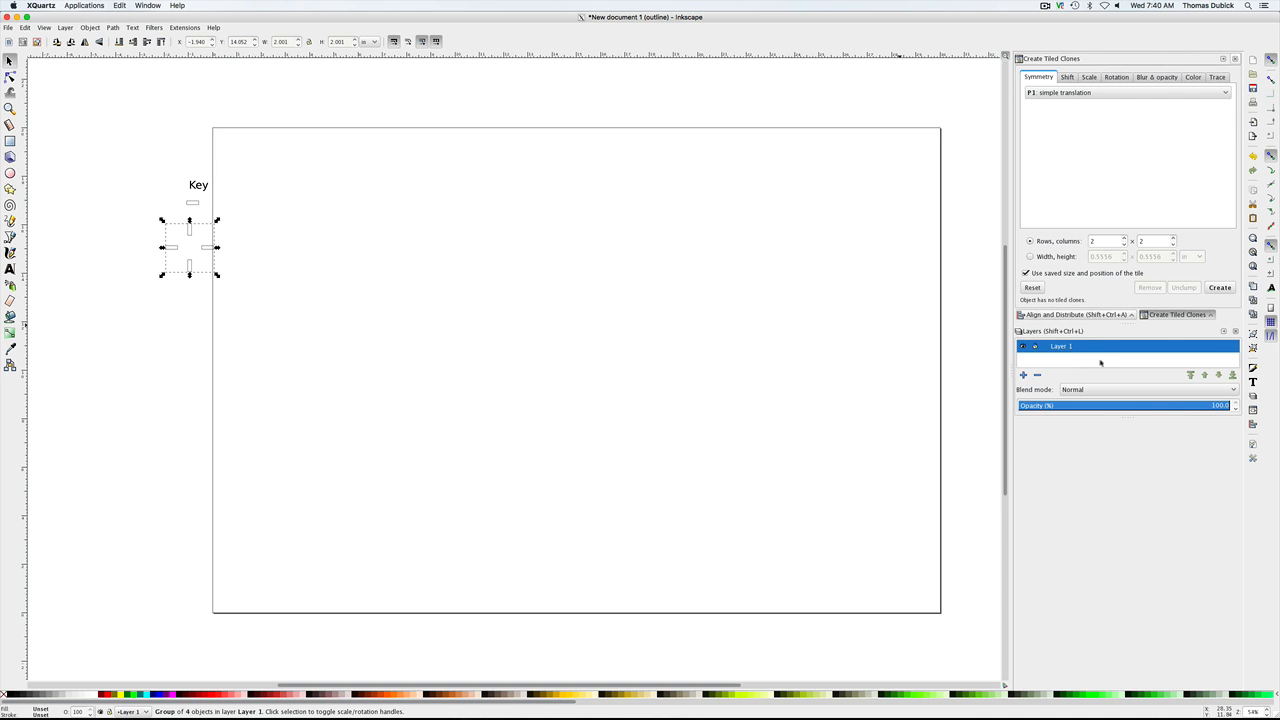
left_click(1218, 288)
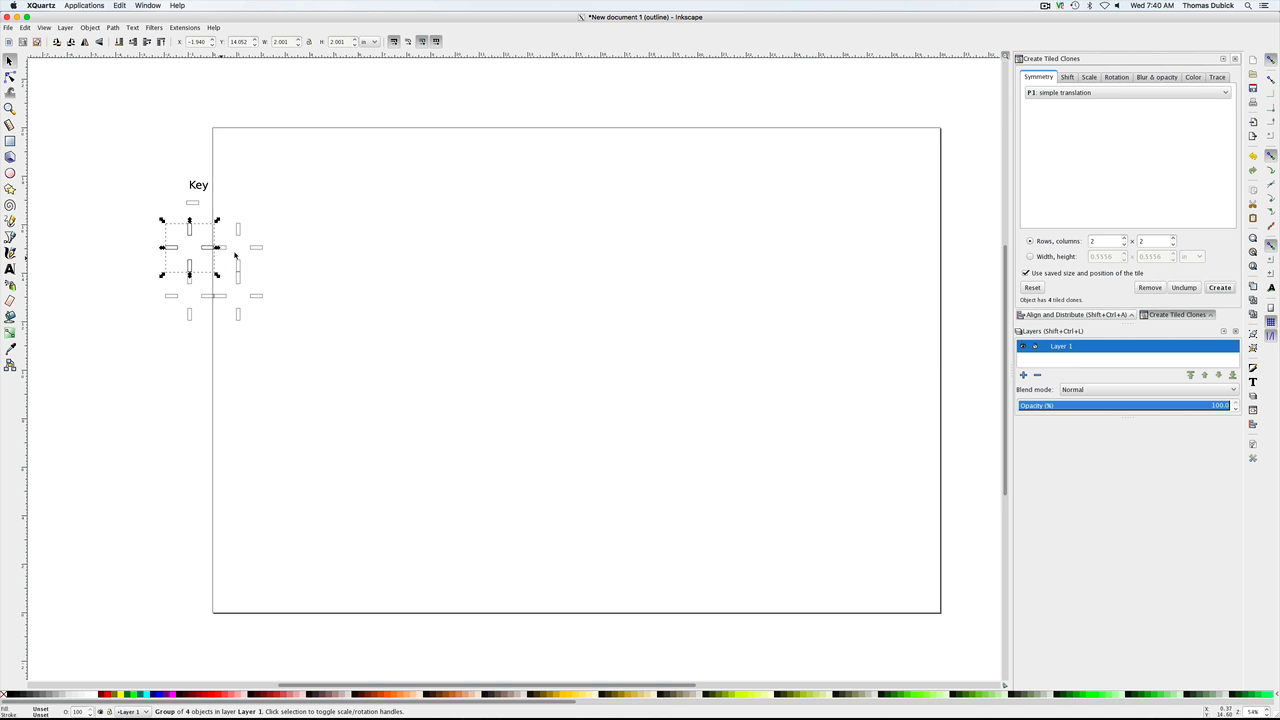
Step: Move the four tiled clones of the slot group onto the page, spread out as two separate pairs
left_click_drag(236, 258, 471, 250)
mouse_move(257, 297)
left_mouse_down()
mouse_move(506, 340)
mouse_move(503, 323)
left_mouse_up()
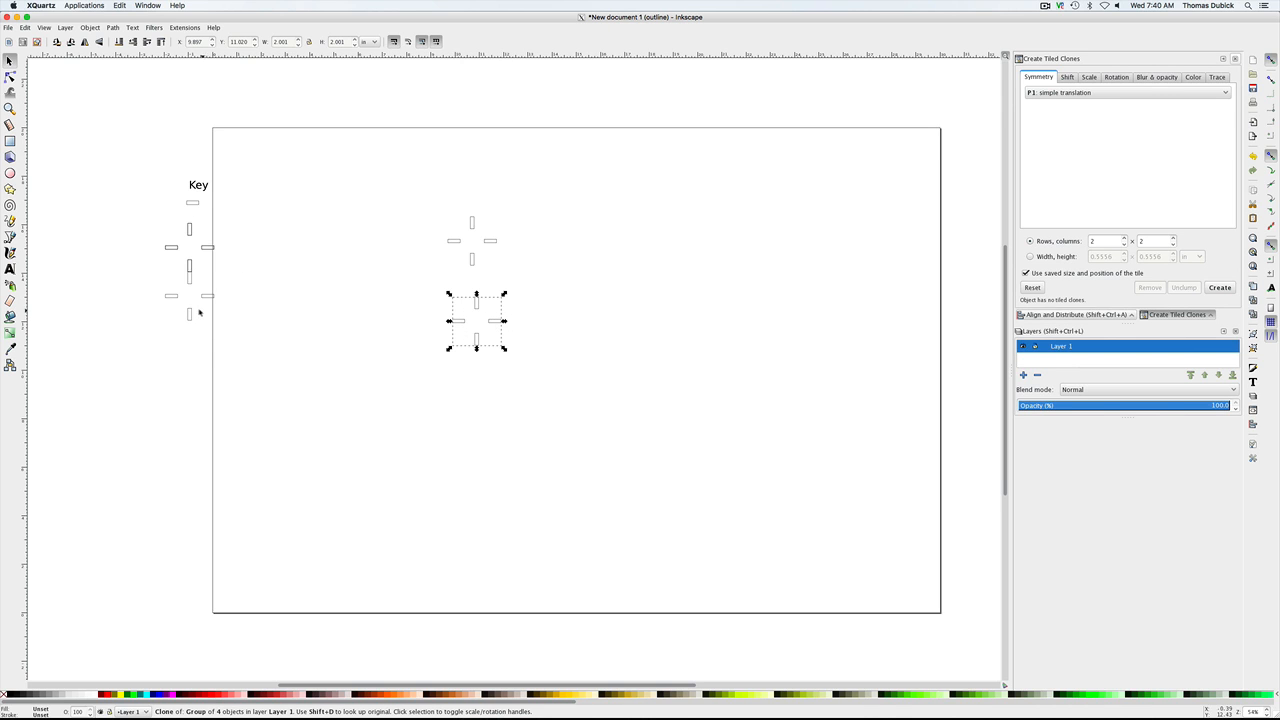
left_click_drag(205, 299, 356, 302)
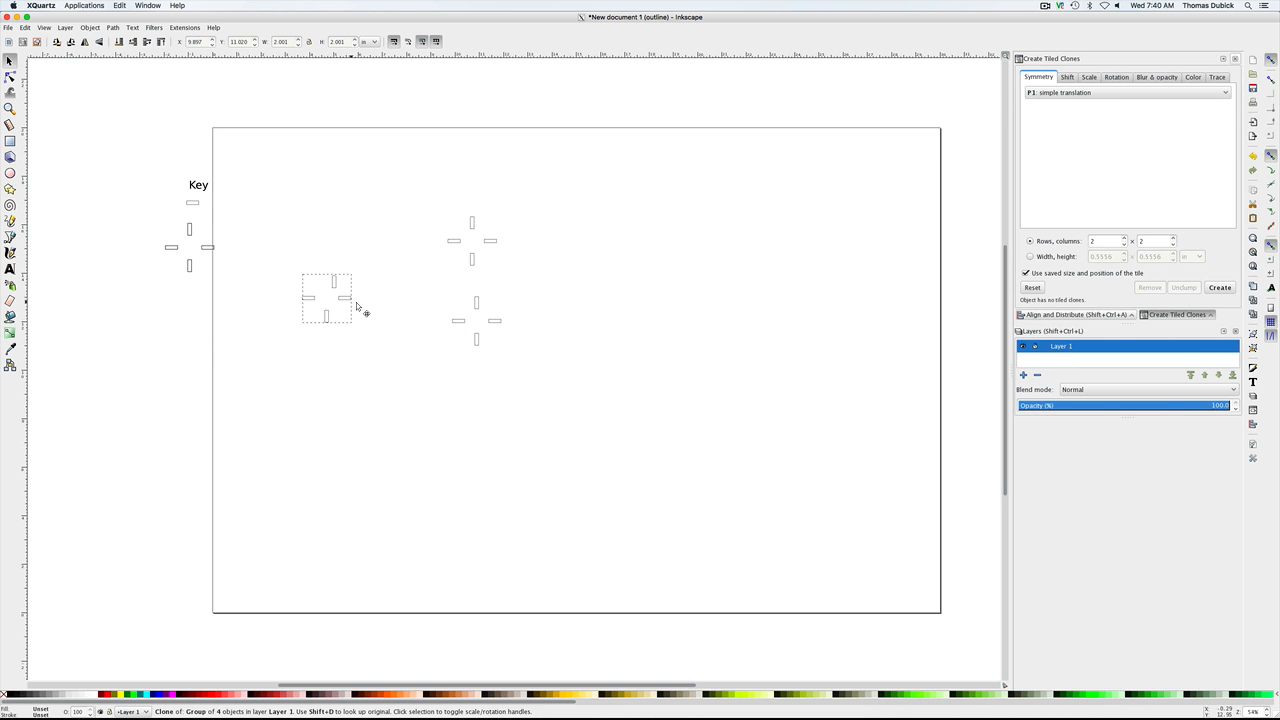
left_click_drag(298, 242, 368, 240)
Step: Try enlarging the original slot group beneath the key to about 3.197 × 3.197 in, and undo the scaling
left_click(208, 248)
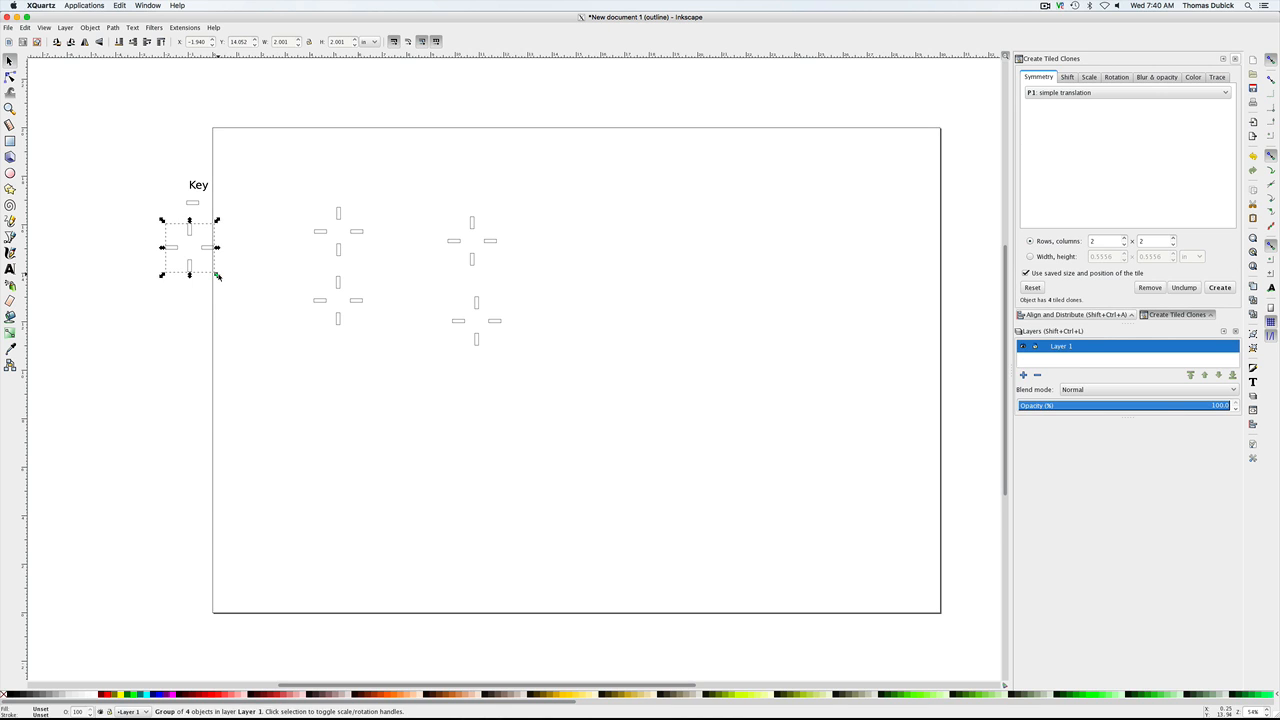
left_click_drag(217, 277, 248, 306)
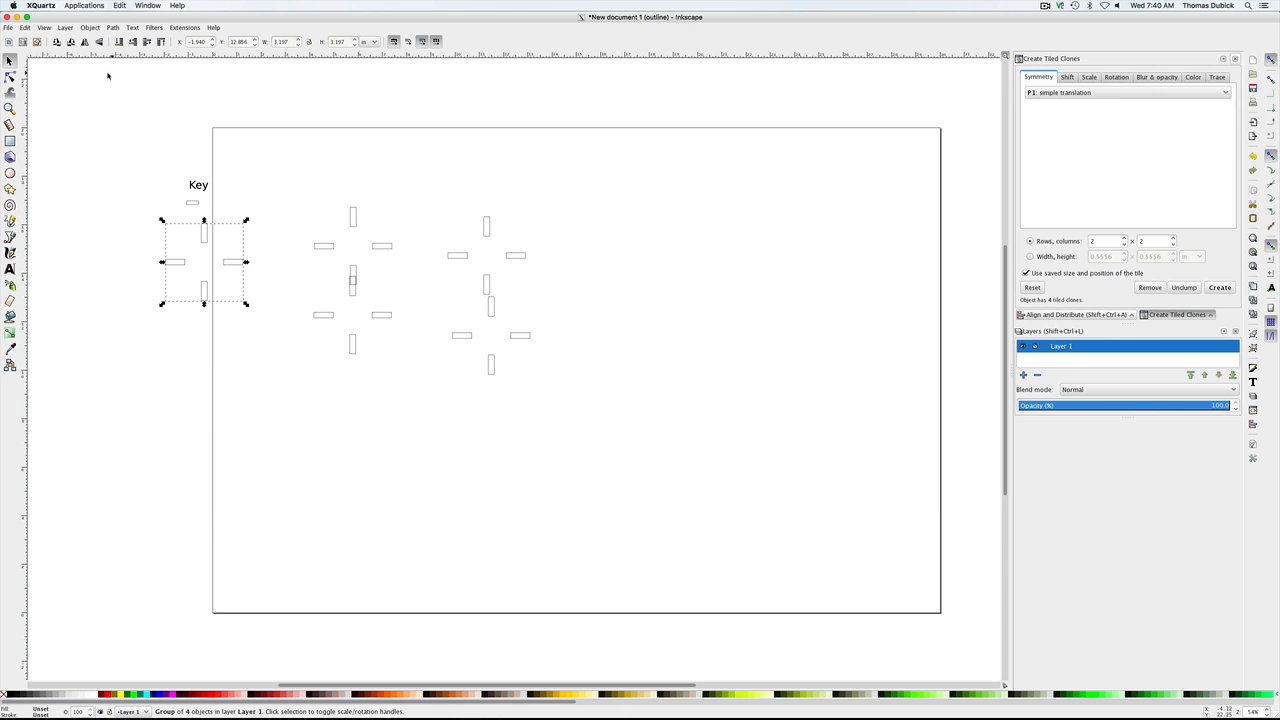
left_click(22, 27)
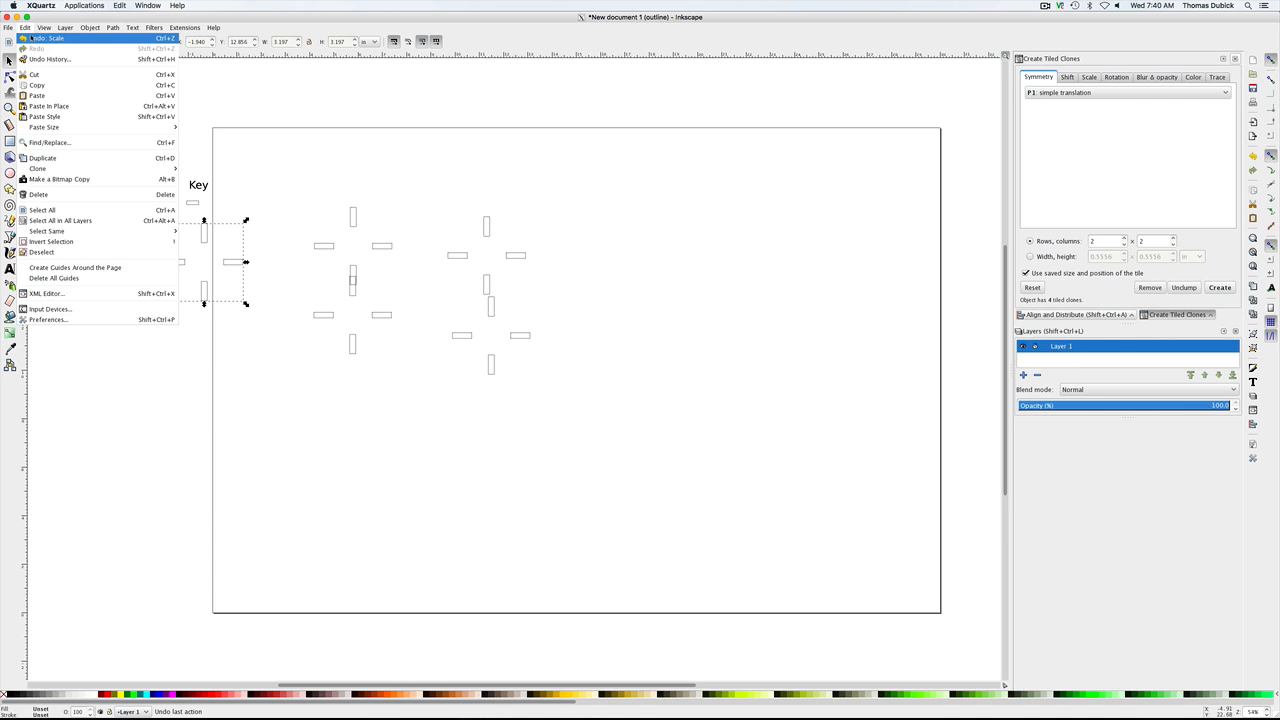
left_click(31, 38)
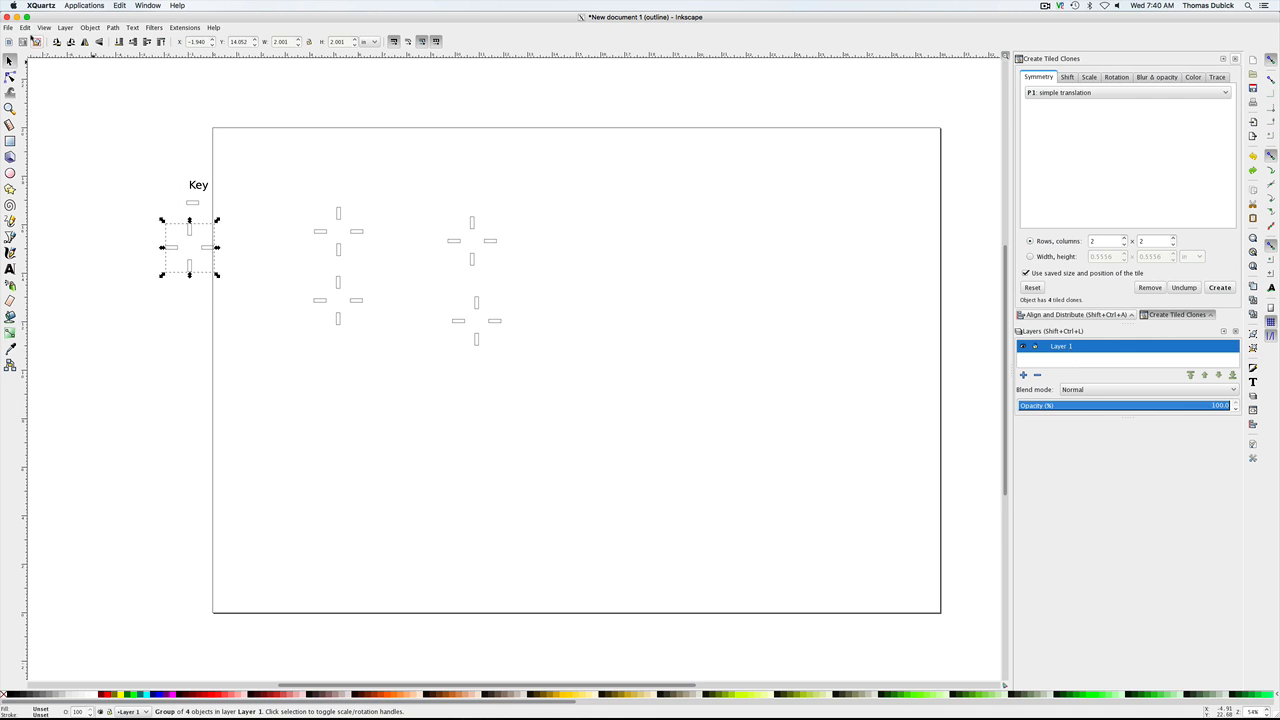
Step: Try enlarging the key rectangle beneath the Key label to about 0.995 × 0.542 in, and undo the scaling
left_click(452, 191)
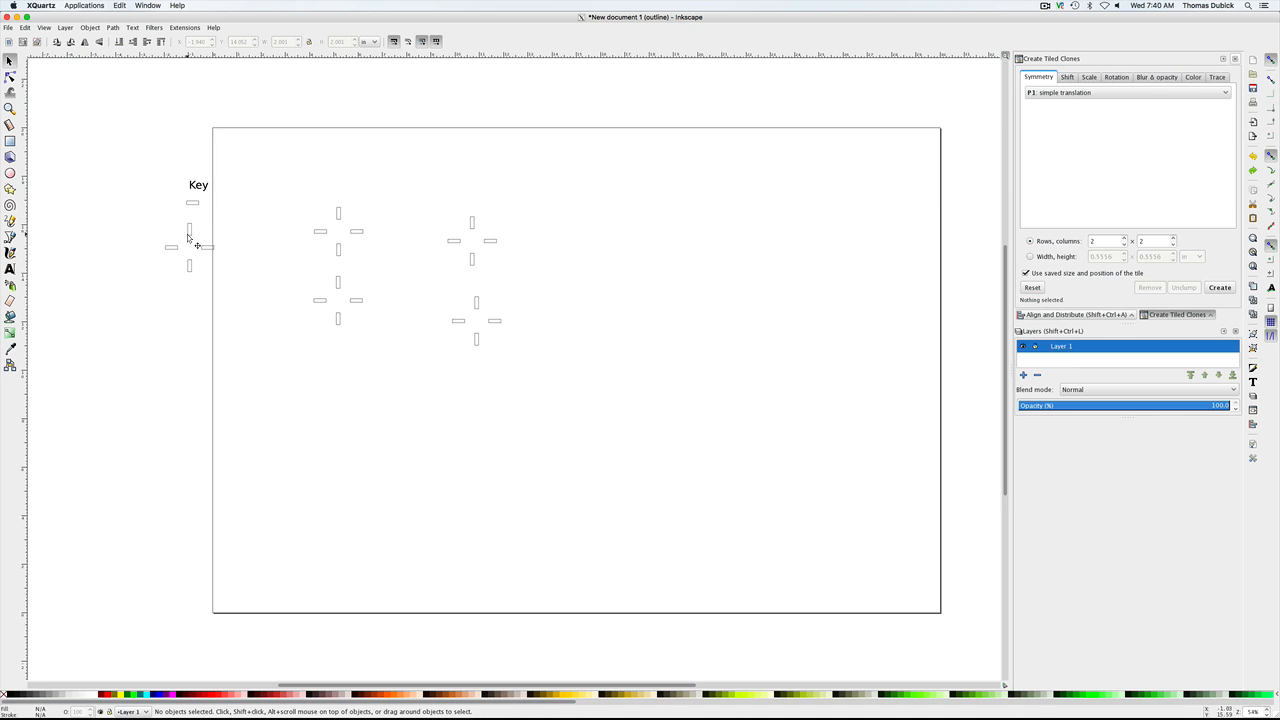
left_click(197, 205)
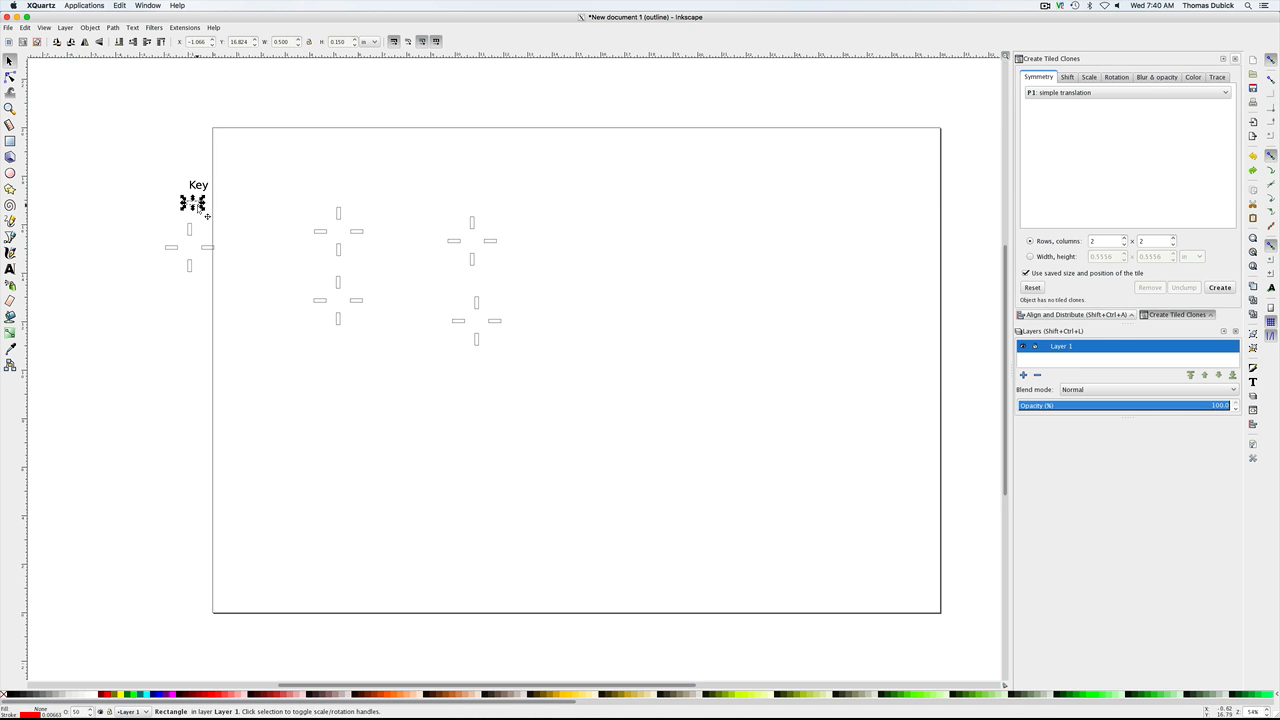
left_click_drag(203, 208, 222, 227)
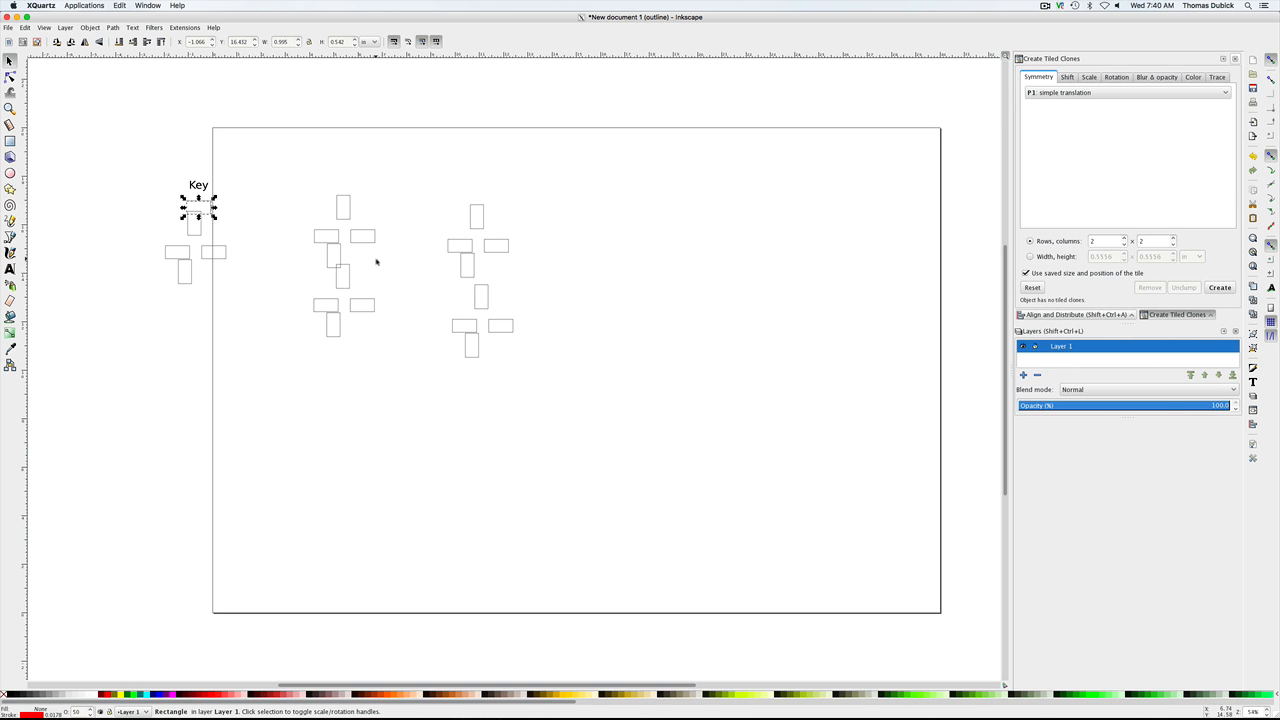
left_click(25, 28)
left_click(28, 38)
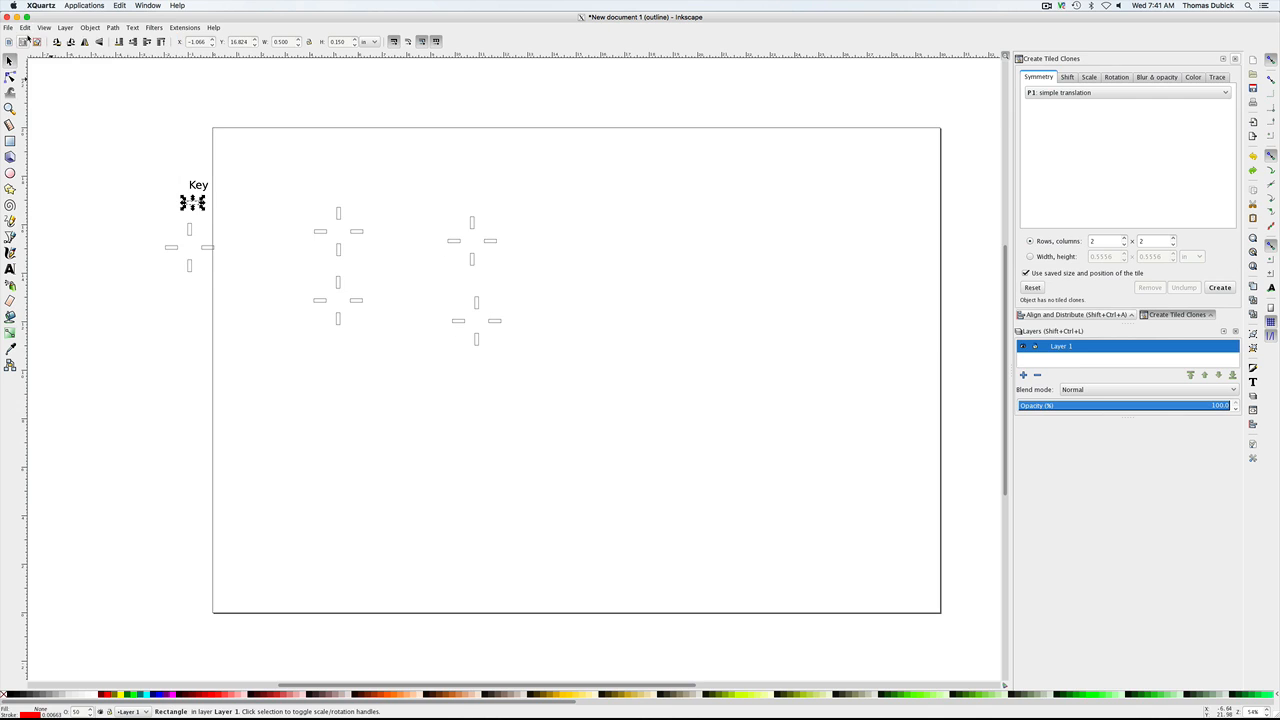
left_click(49, 139)
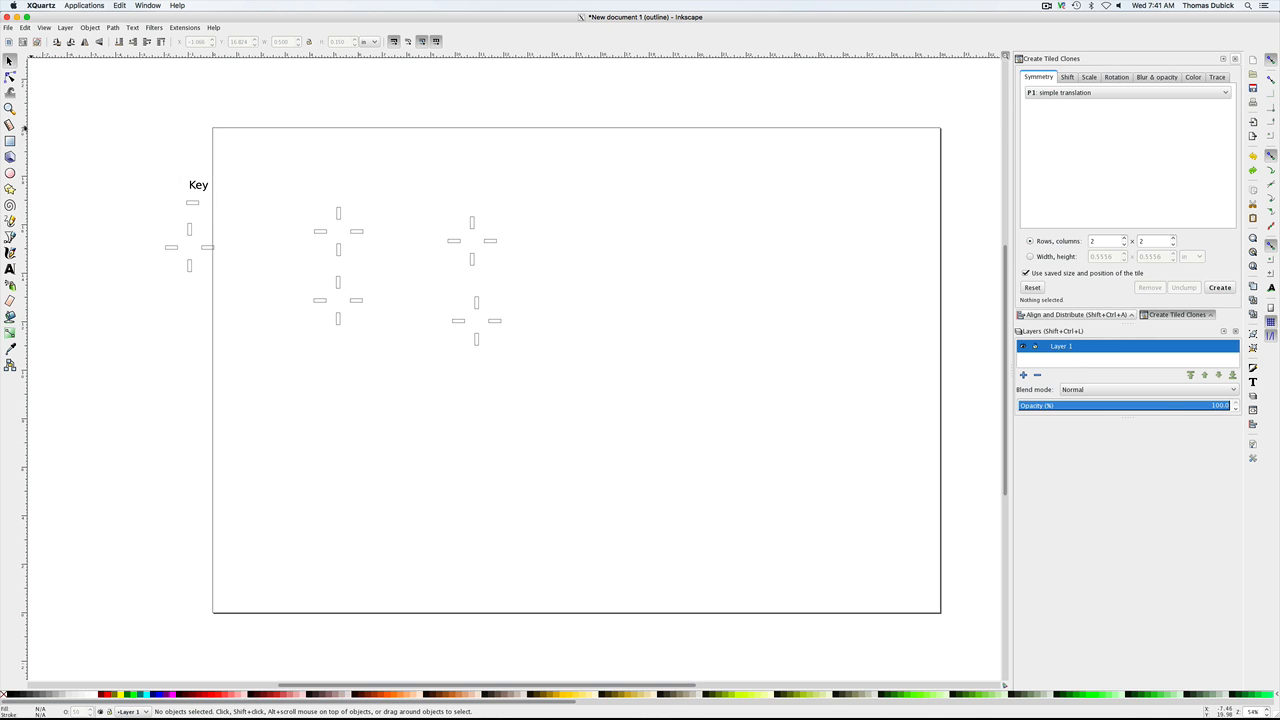
Step: Delete three of the four slot group clones on the page, keeping only the upper one nearest the key
left_click(453, 239)
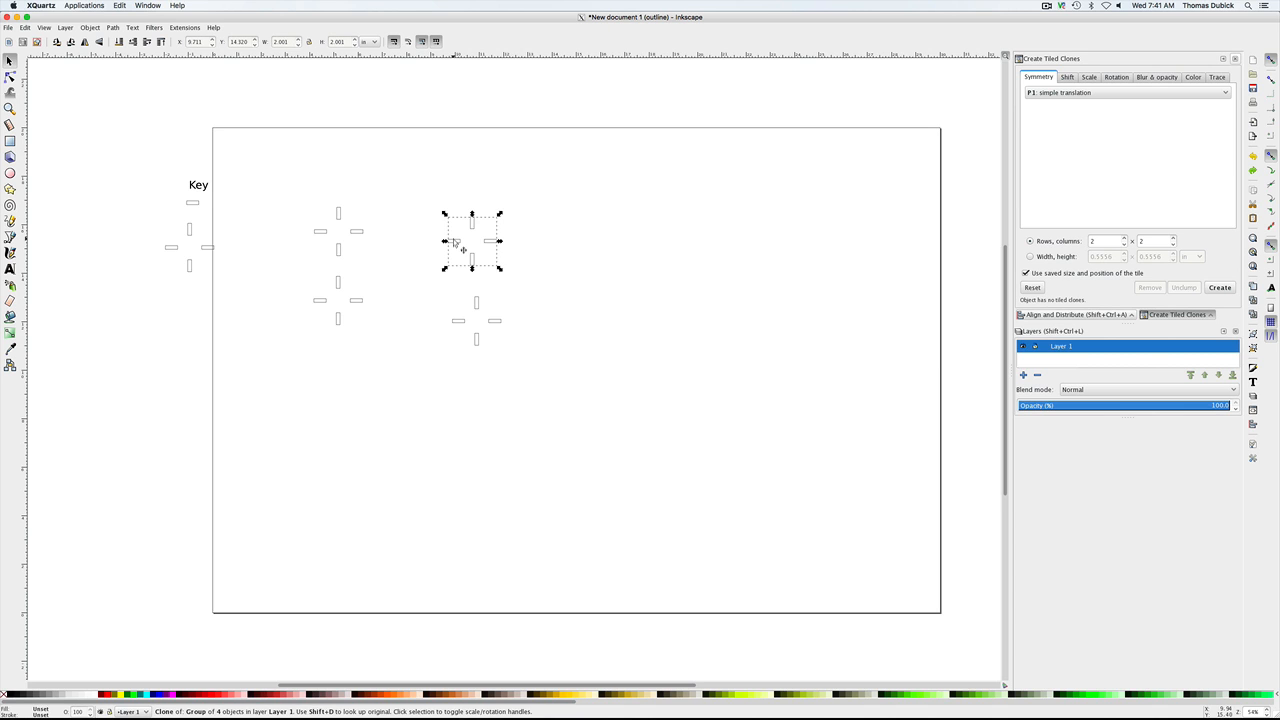
key("Delete")
left_click(476, 298)
key("Delete")
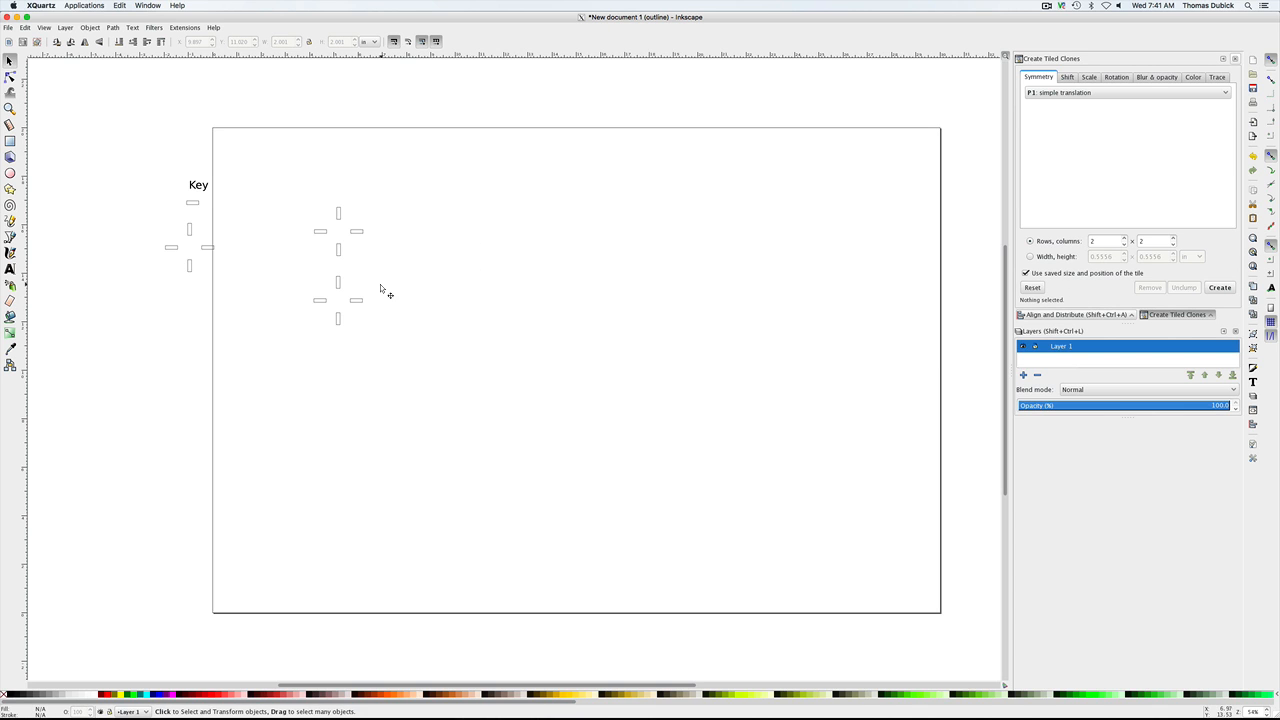
left_click(339, 285)
key("Delete")
Step: Draw a rectangle on the empty part of the page and set its width and height to 2 in
left_click(10, 140)
left_click_drag(501, 241, 590, 318)
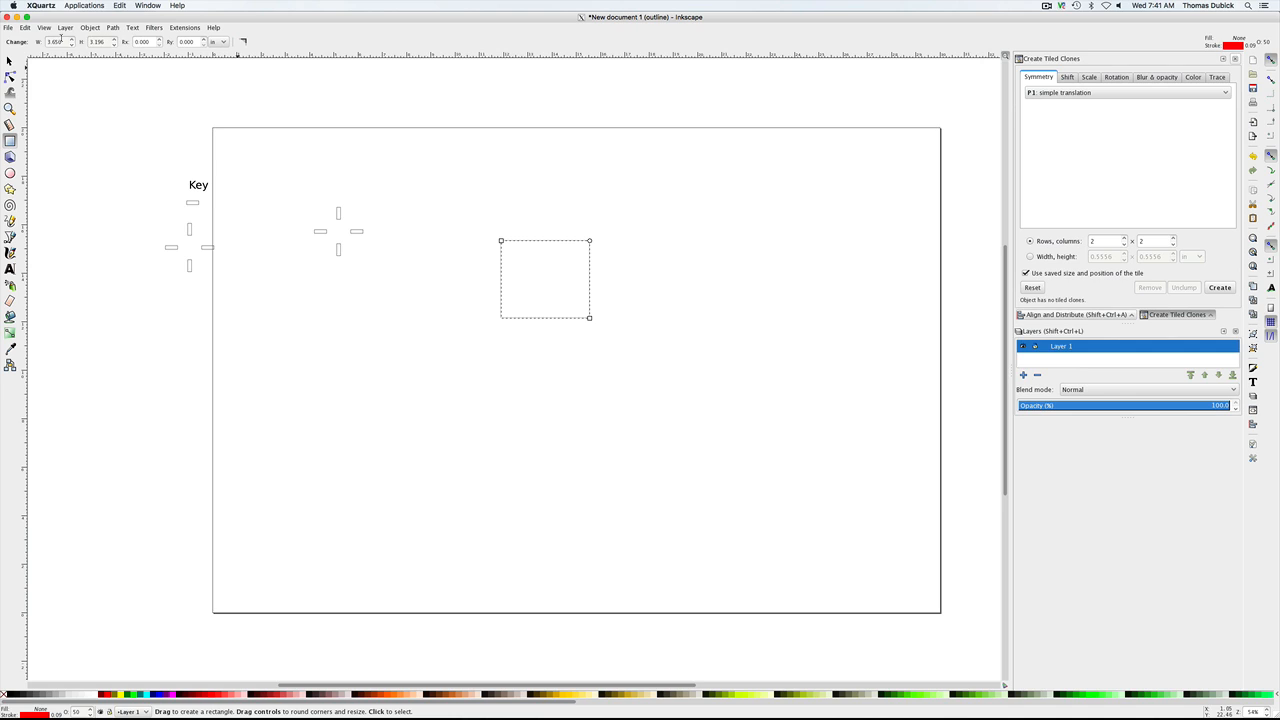
left_click_drag(61, 40, 33, 42)
type("2")
left_click_drag(104, 41, 75, 42)
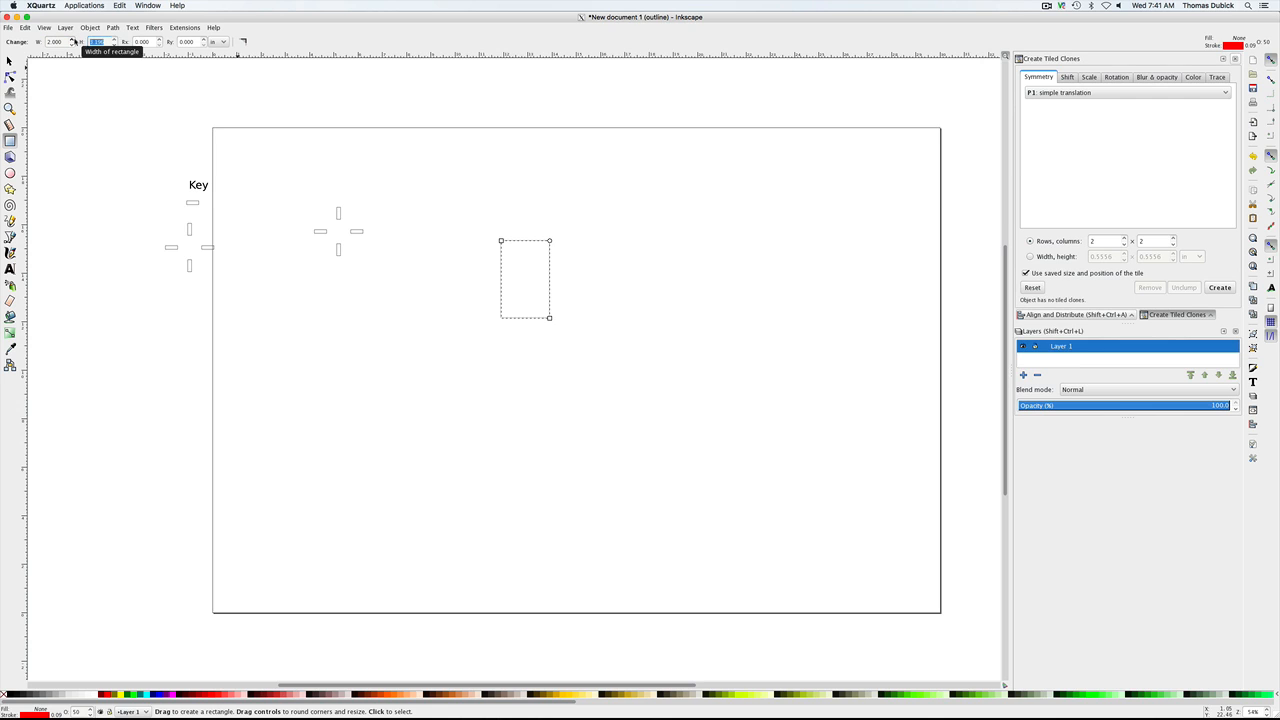
key("BackSpace")
type("2.0")
key("Return")
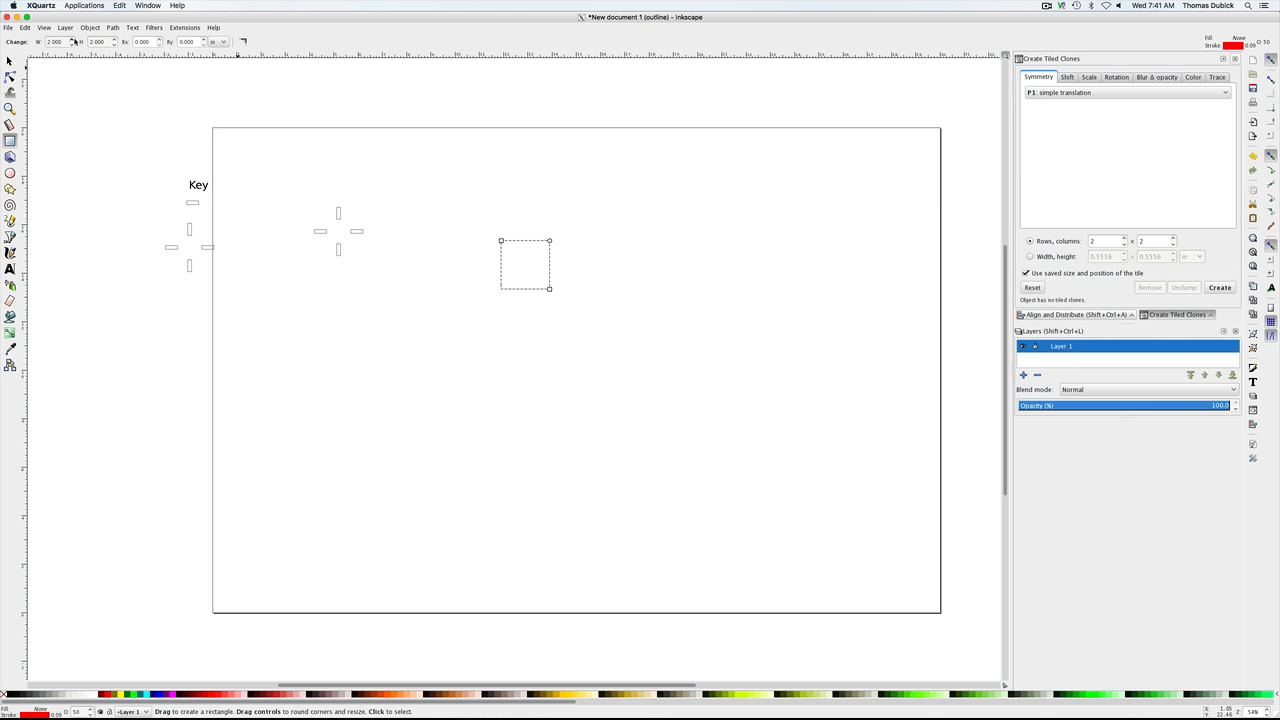
left_click(457, 183)
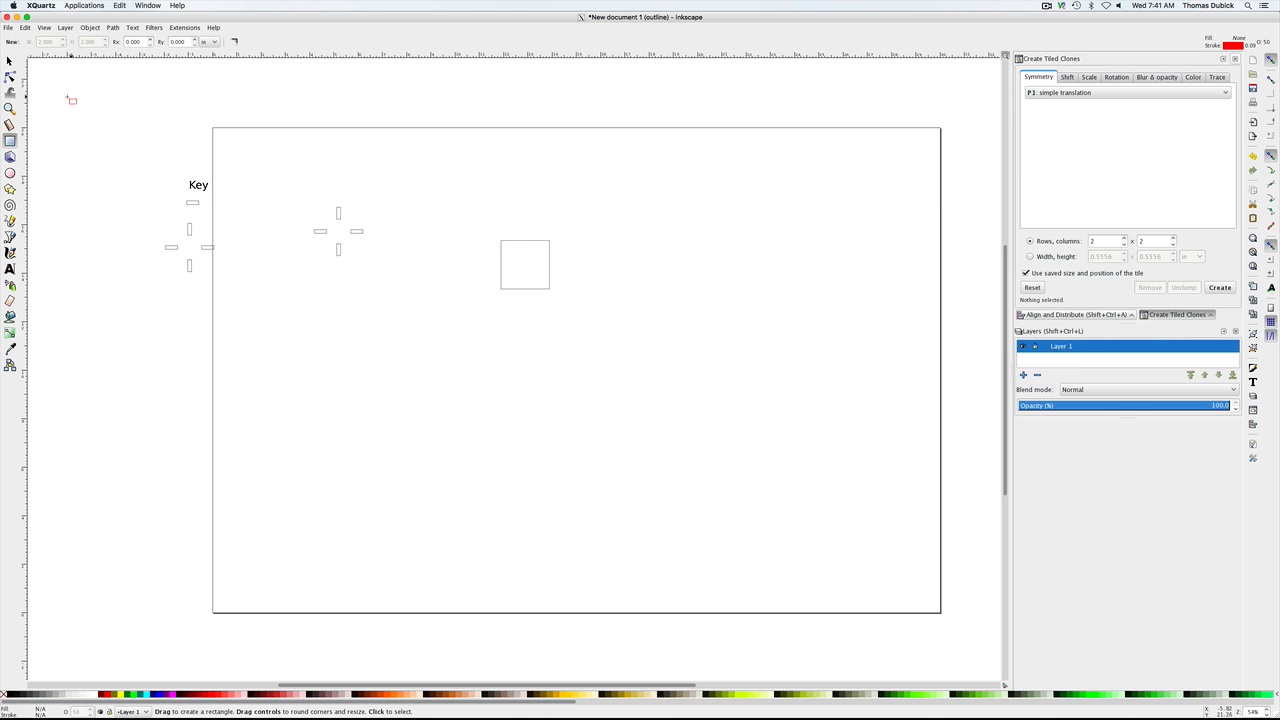
Step: Center the 2 in square on the page both horizontally and vertically, aligning relative to Page
left_click(10, 61)
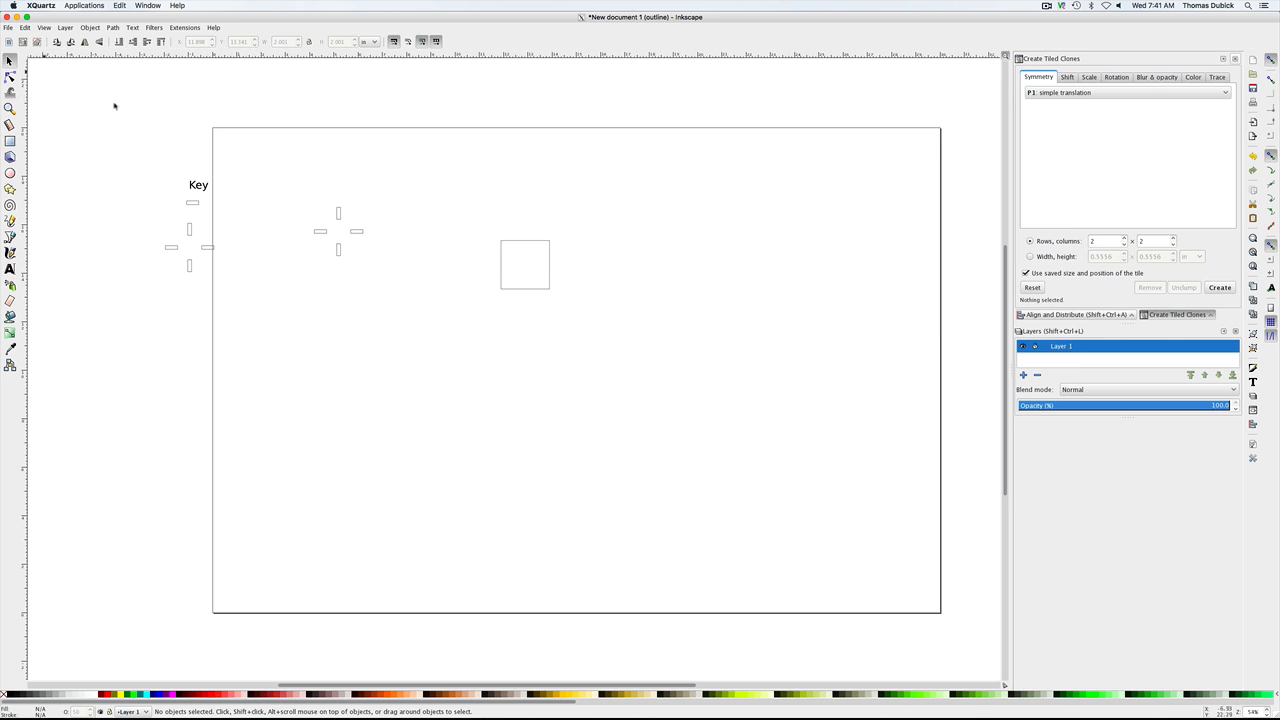
left_click(517, 242)
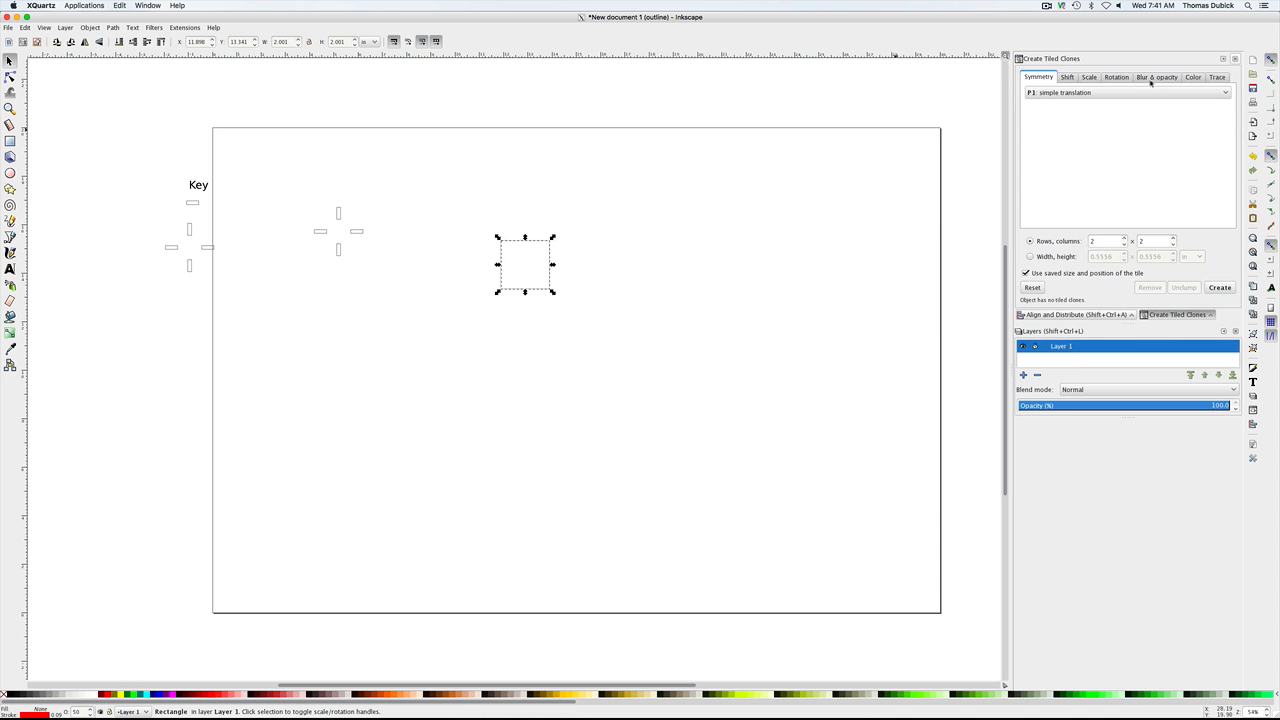
left_click(1236, 58)
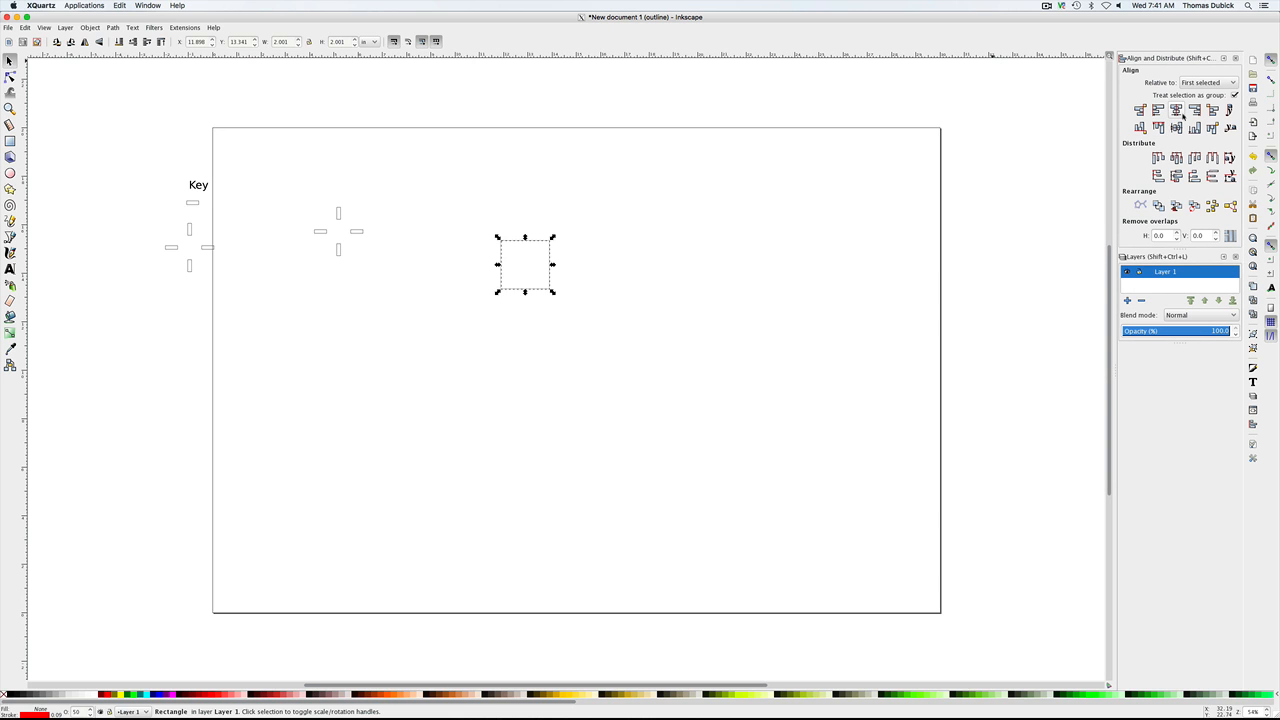
left_click(1232, 84)
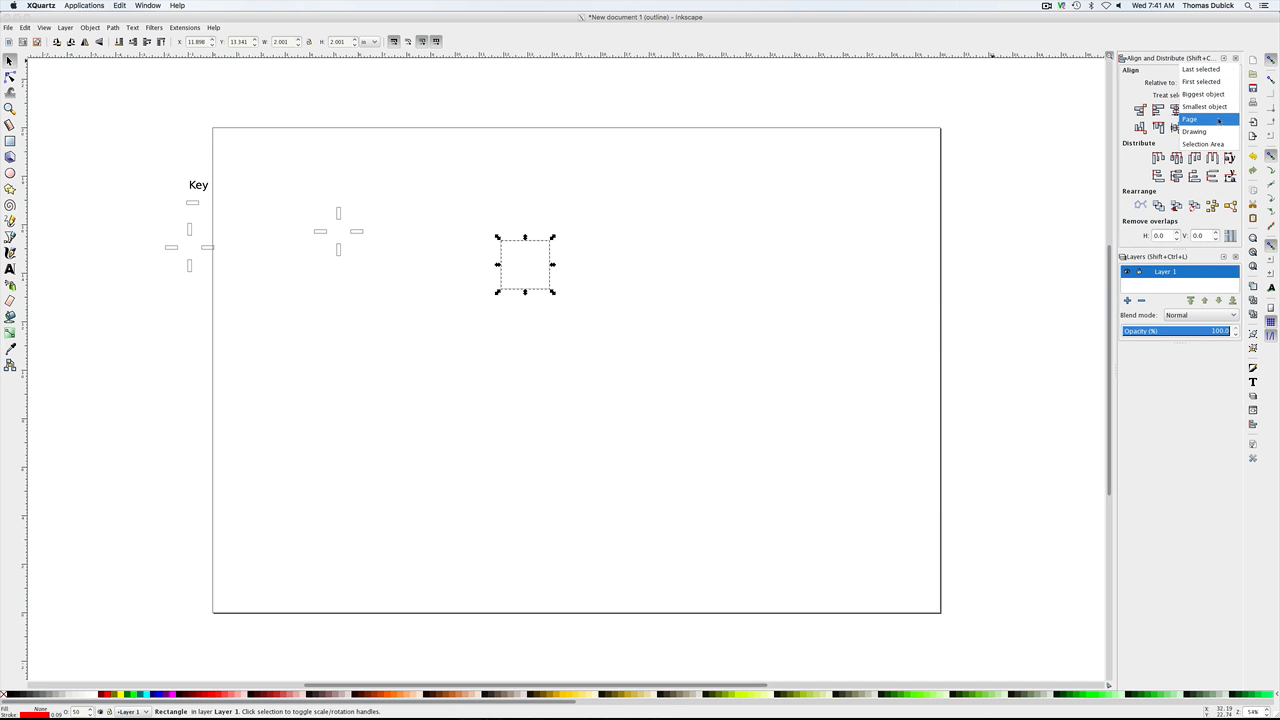
left_click(1217, 121)
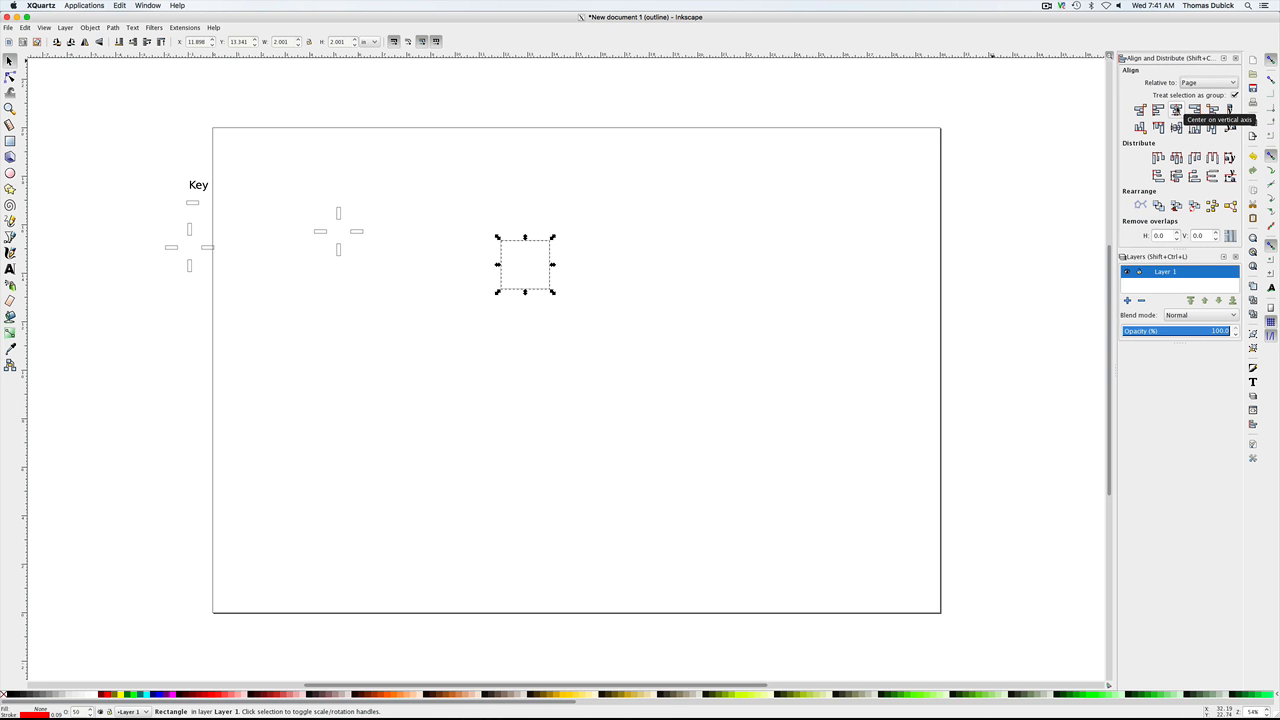
left_click(1176, 110)
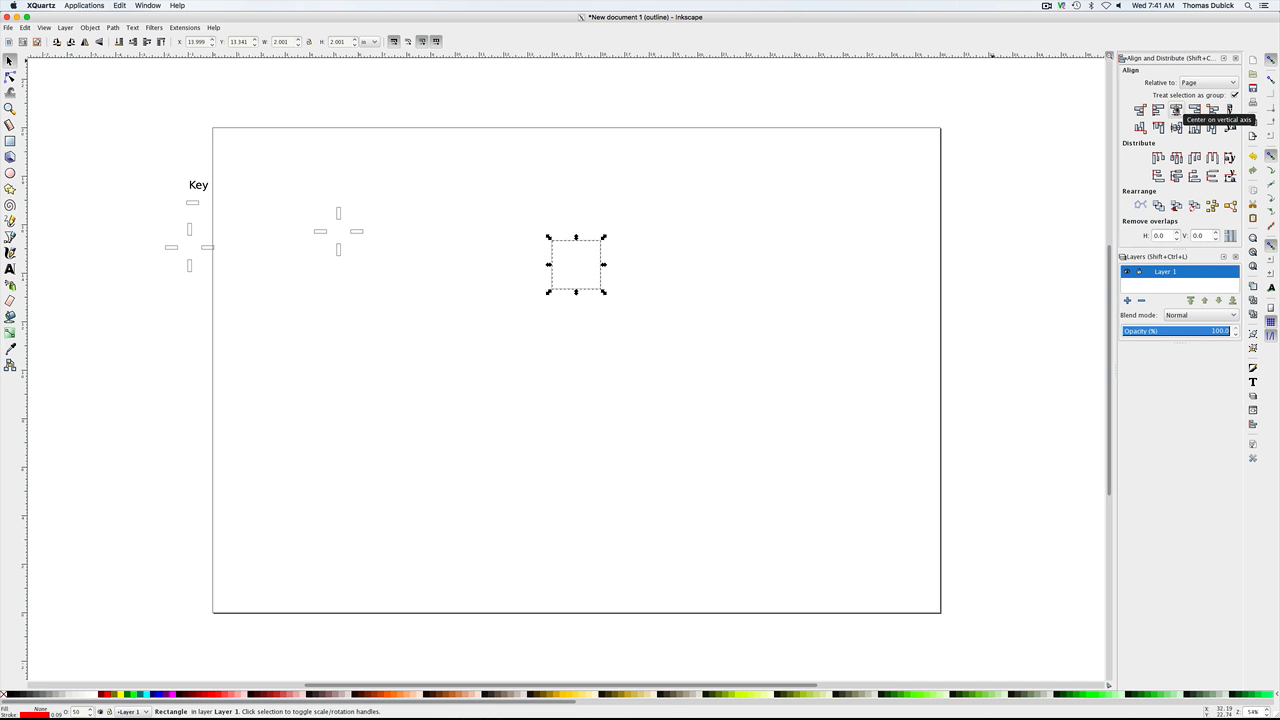
left_click(1178, 127)
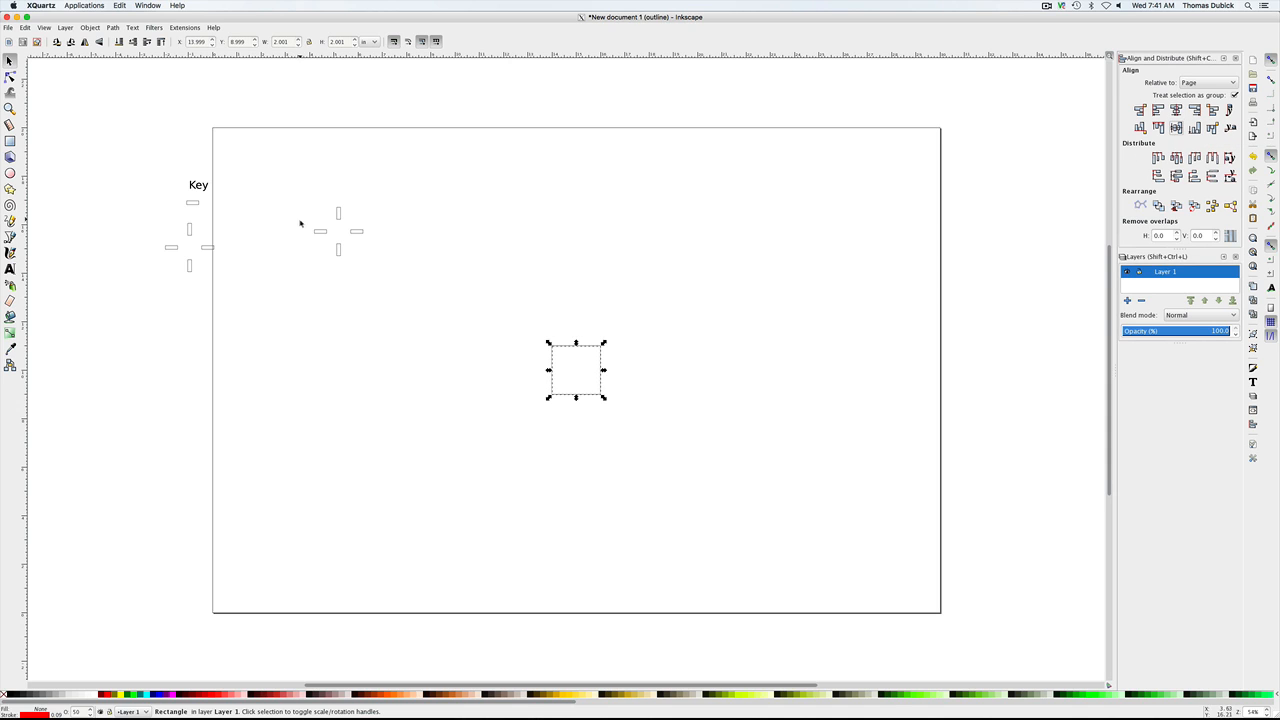
Step: Center the remaining slot group clone on the page in both directions, inside the square
left_click(340, 216)
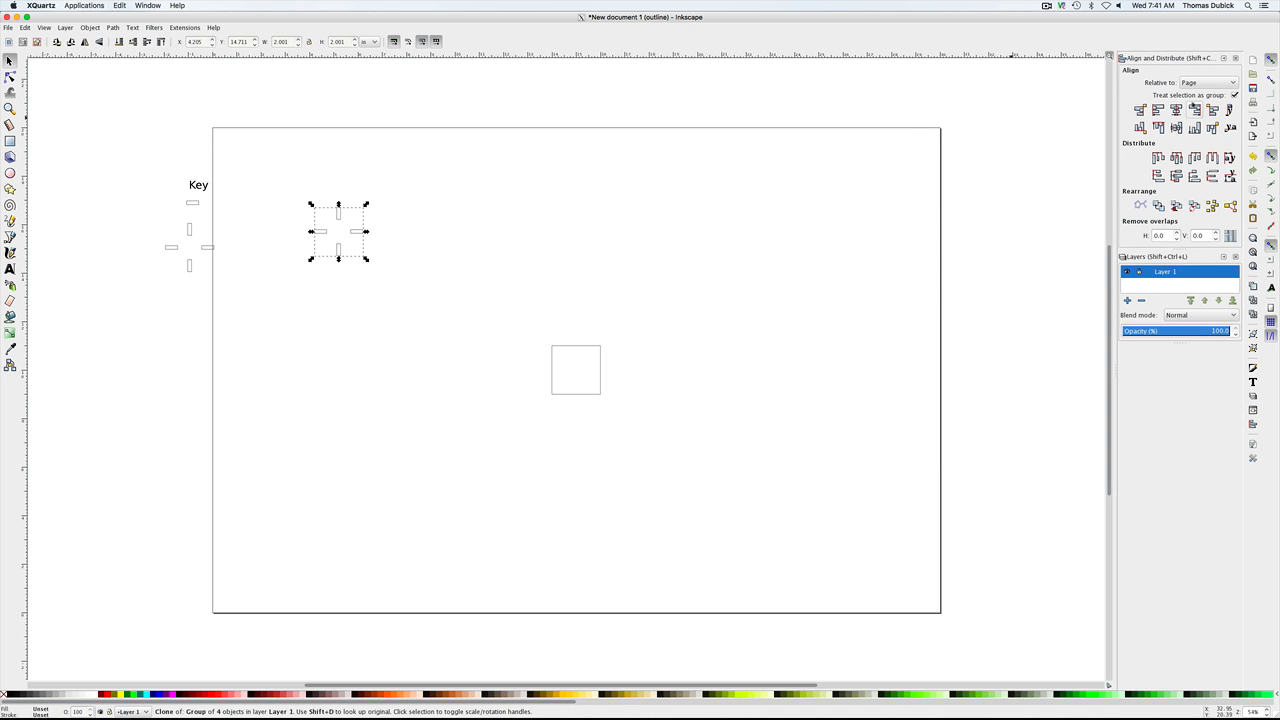
left_click(1176, 110)
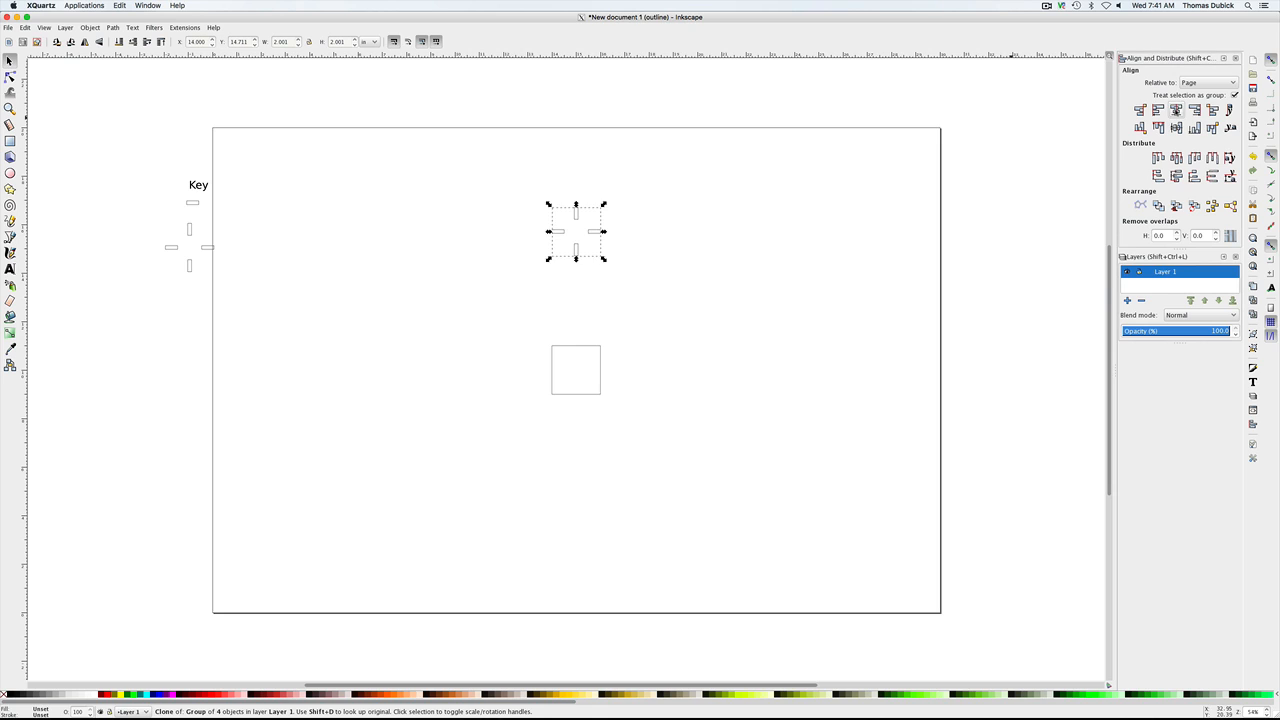
left_click(1176, 127)
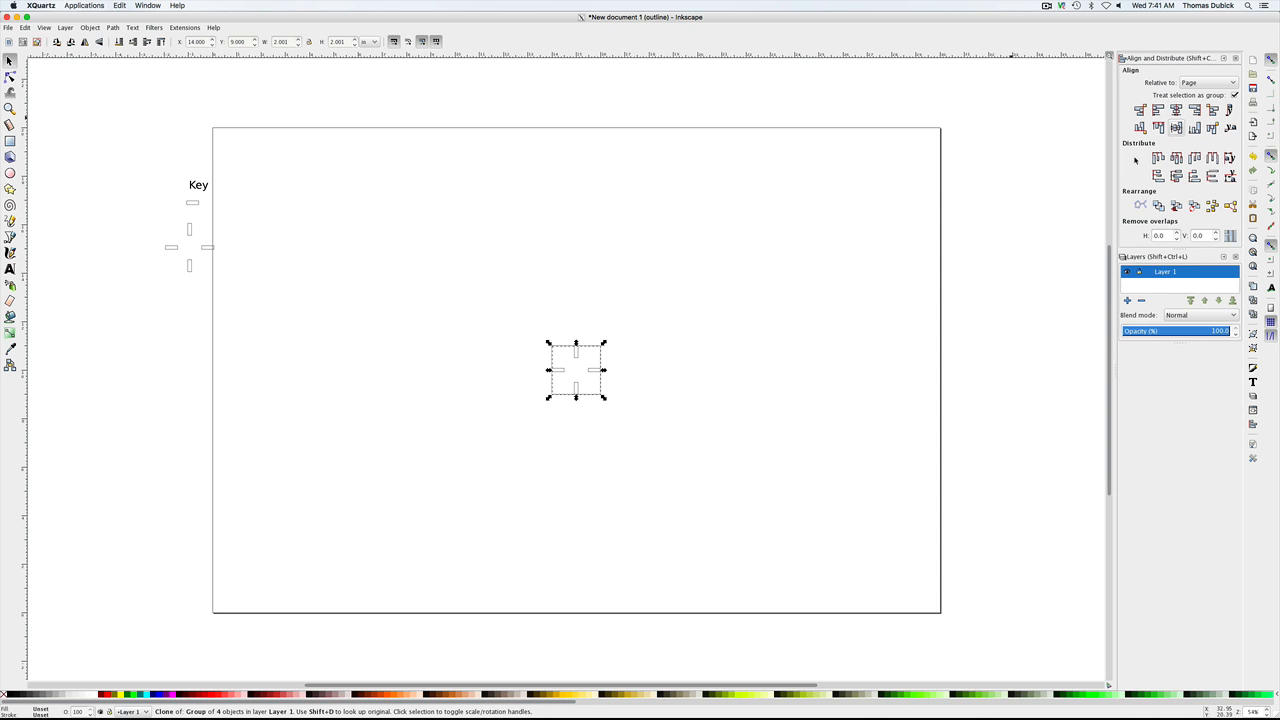
left_click(645, 371)
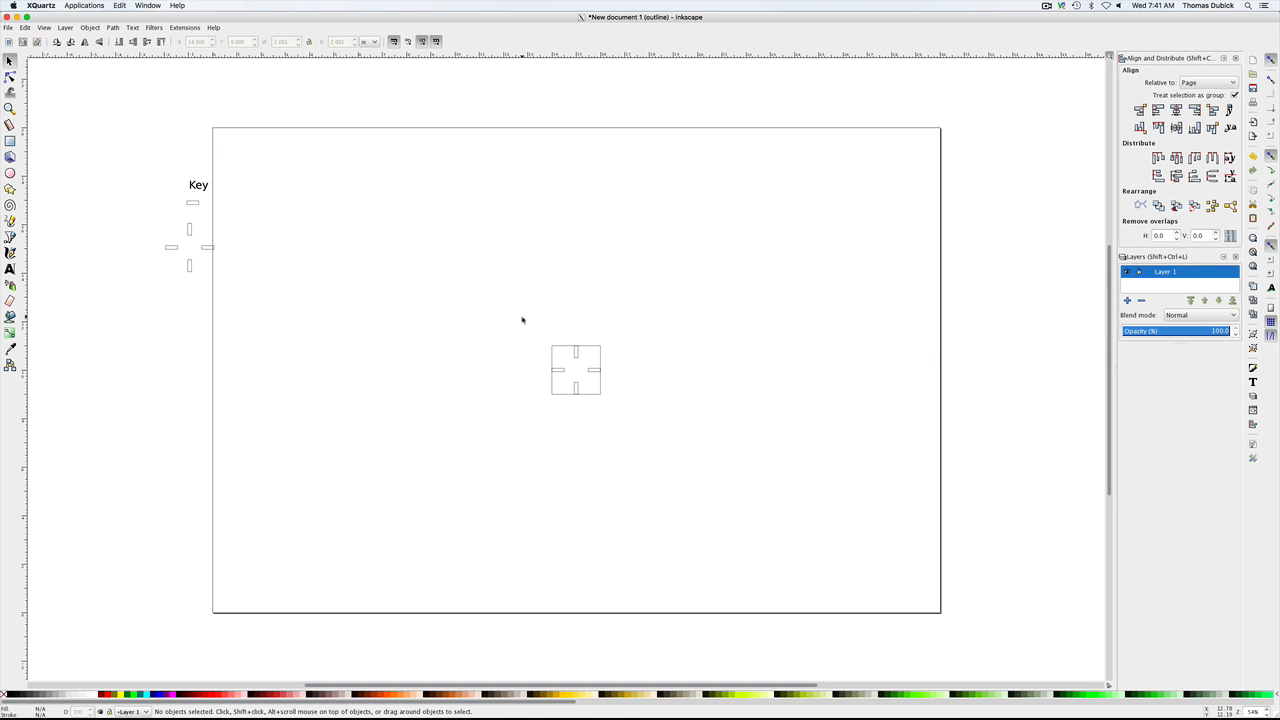
Step: Group the square with its slot clone and move the group off the page, below the original slot group
left_click_drag(521, 317, 637, 417)
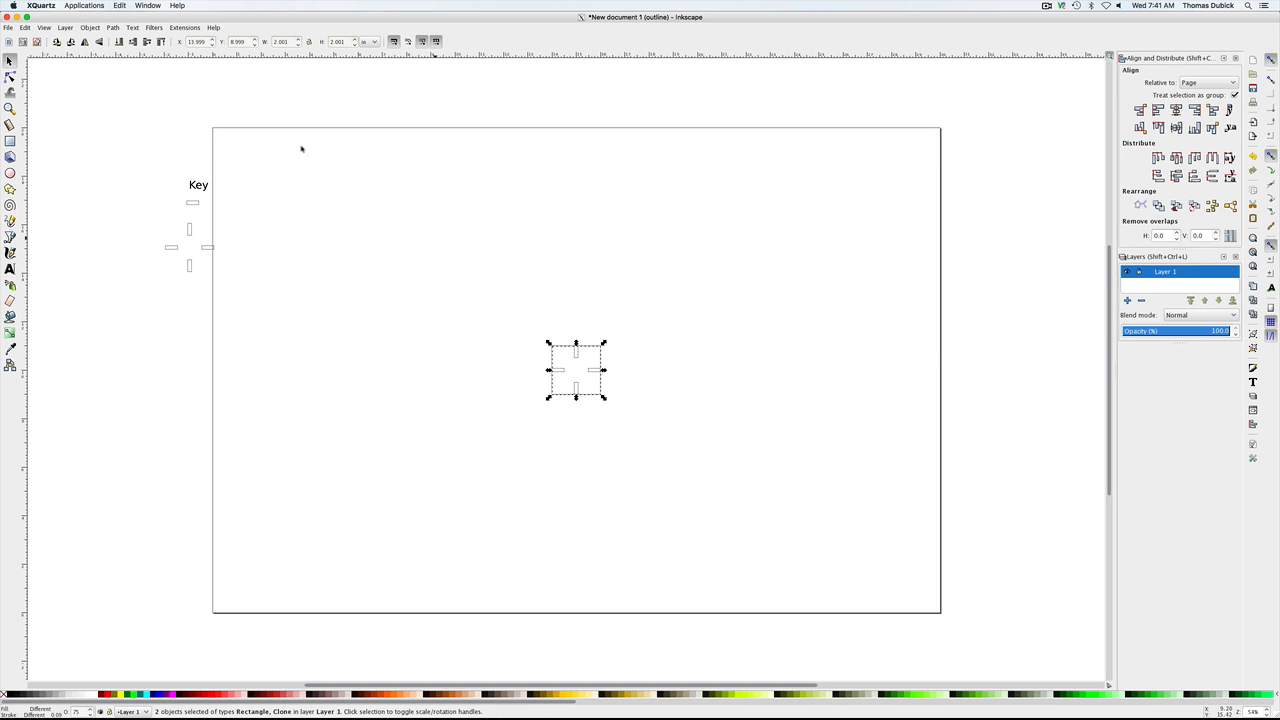
left_click(88, 28)
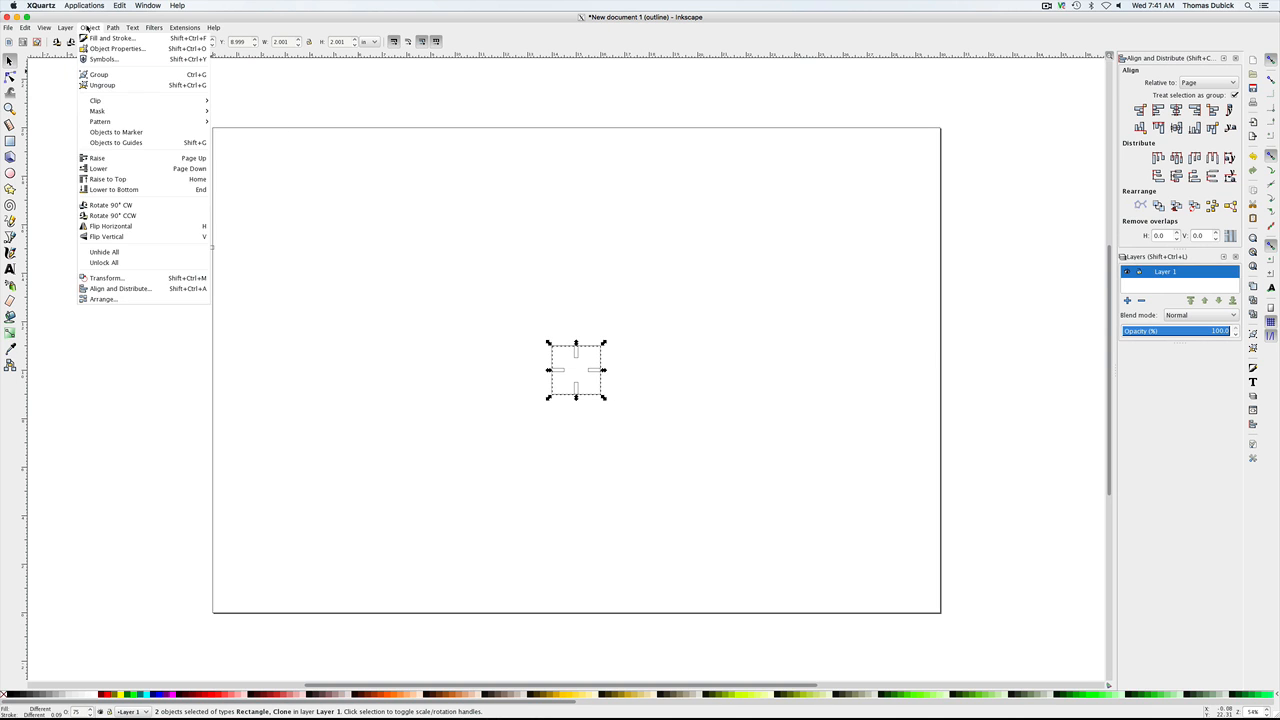
left_click(101, 76)
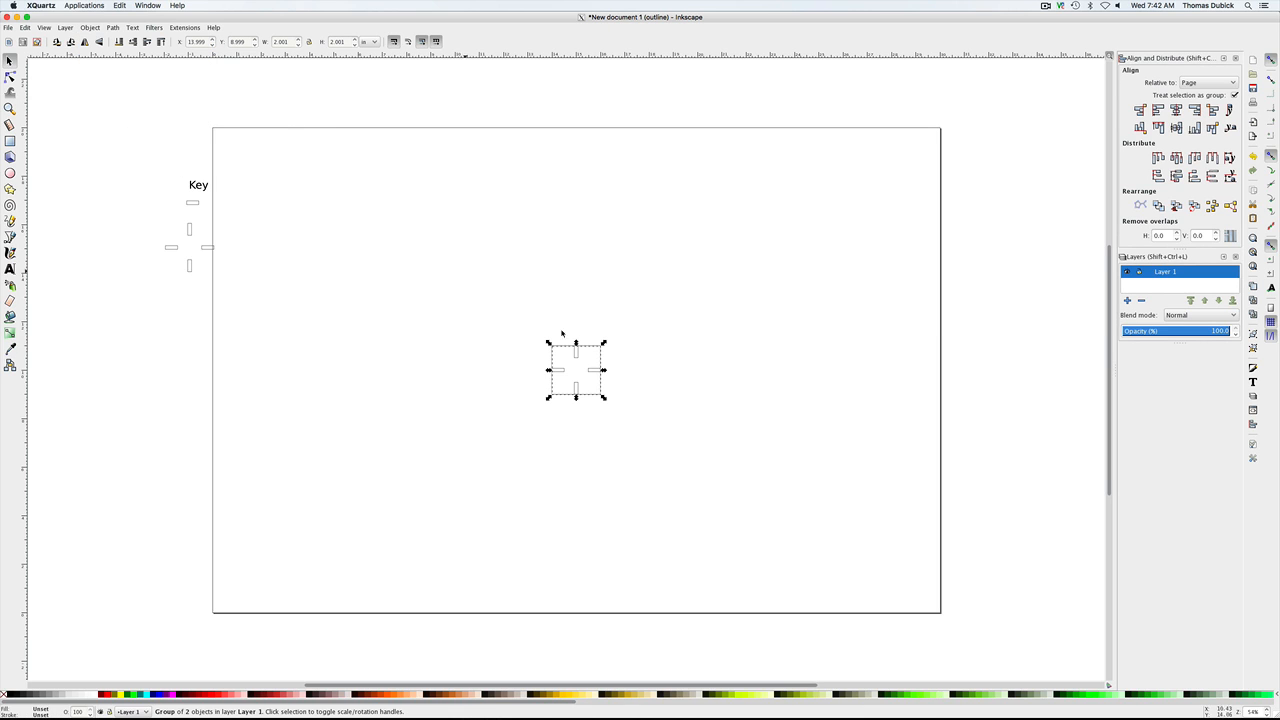
left_click(590, 358)
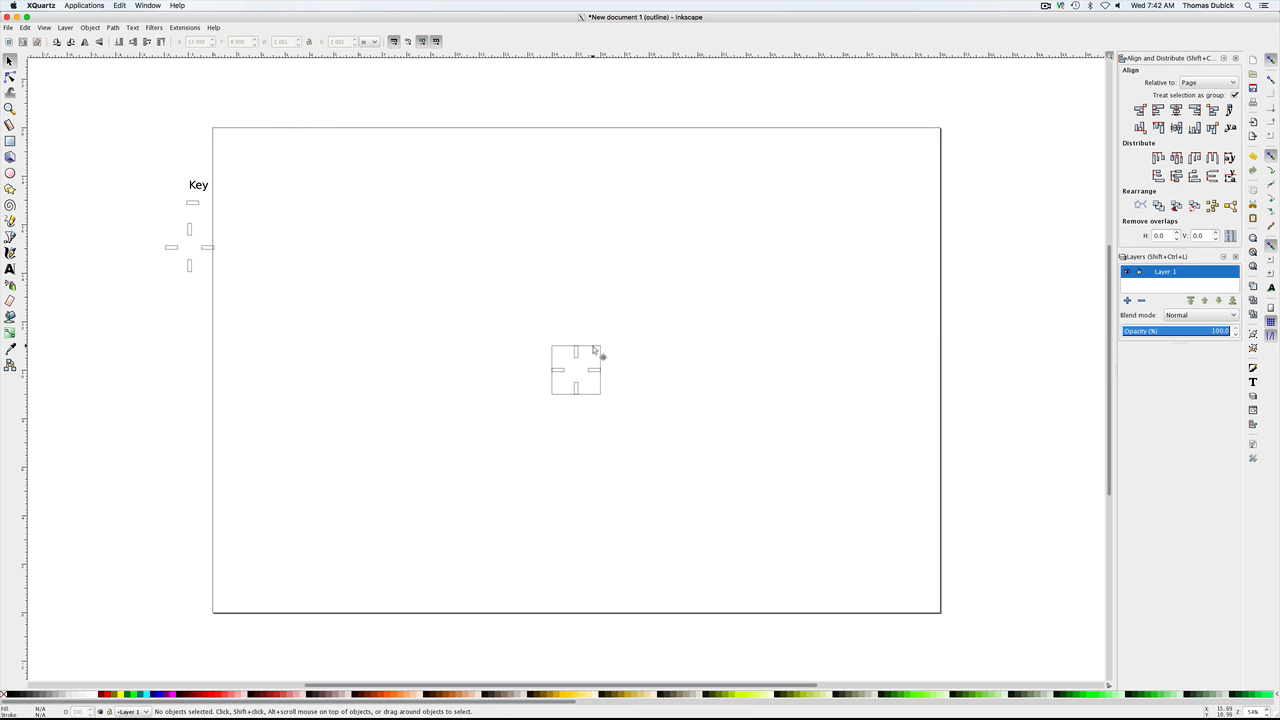
left_click_drag(600, 354, 198, 295)
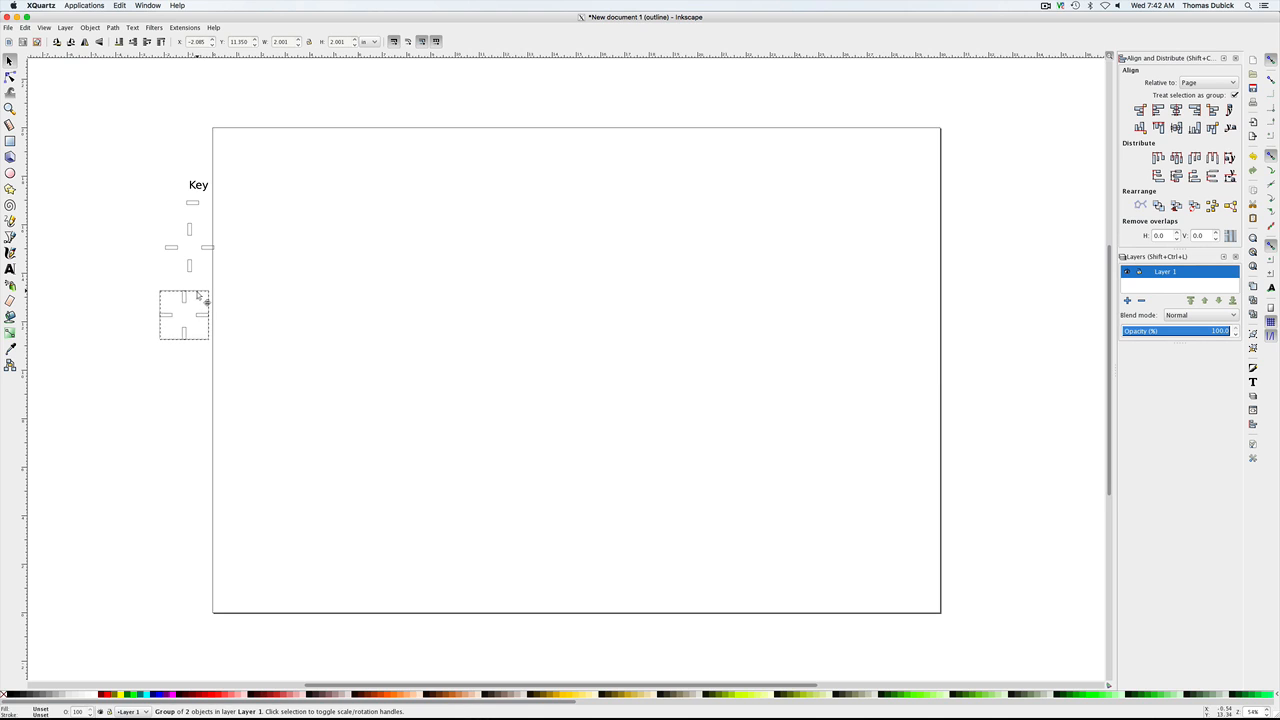
left_click(246, 300)
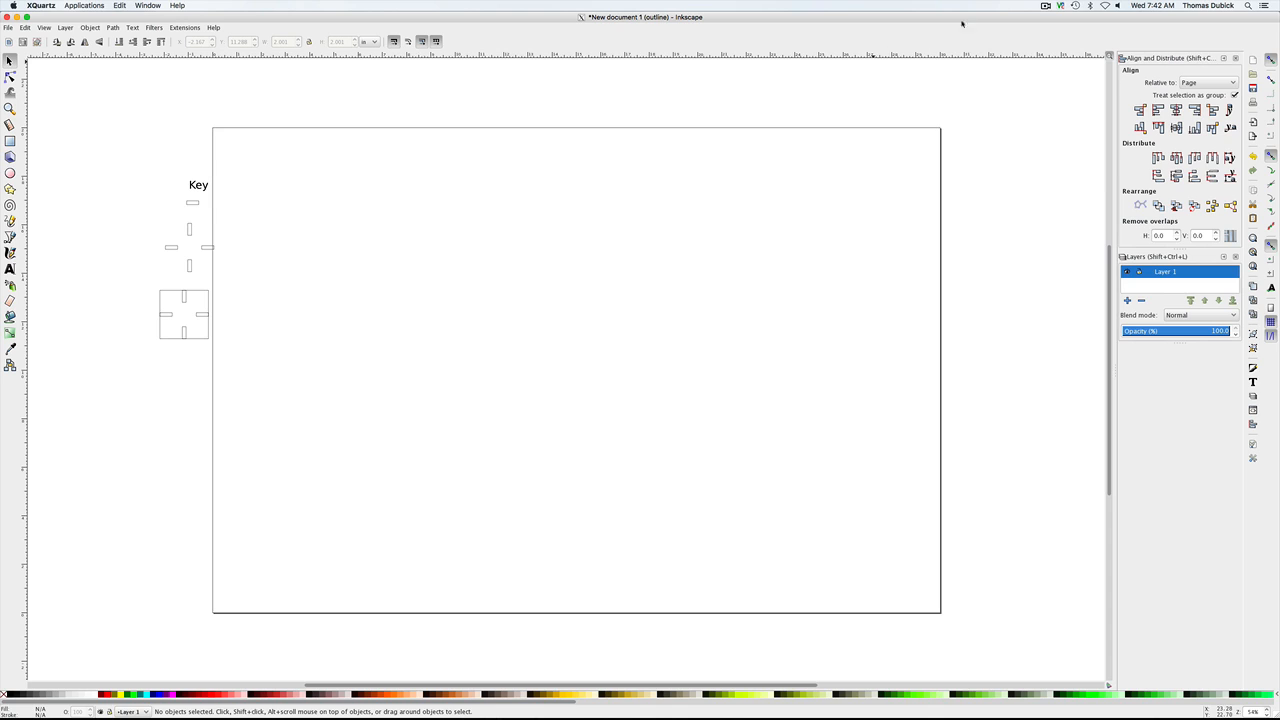
left_click(1045, 6)
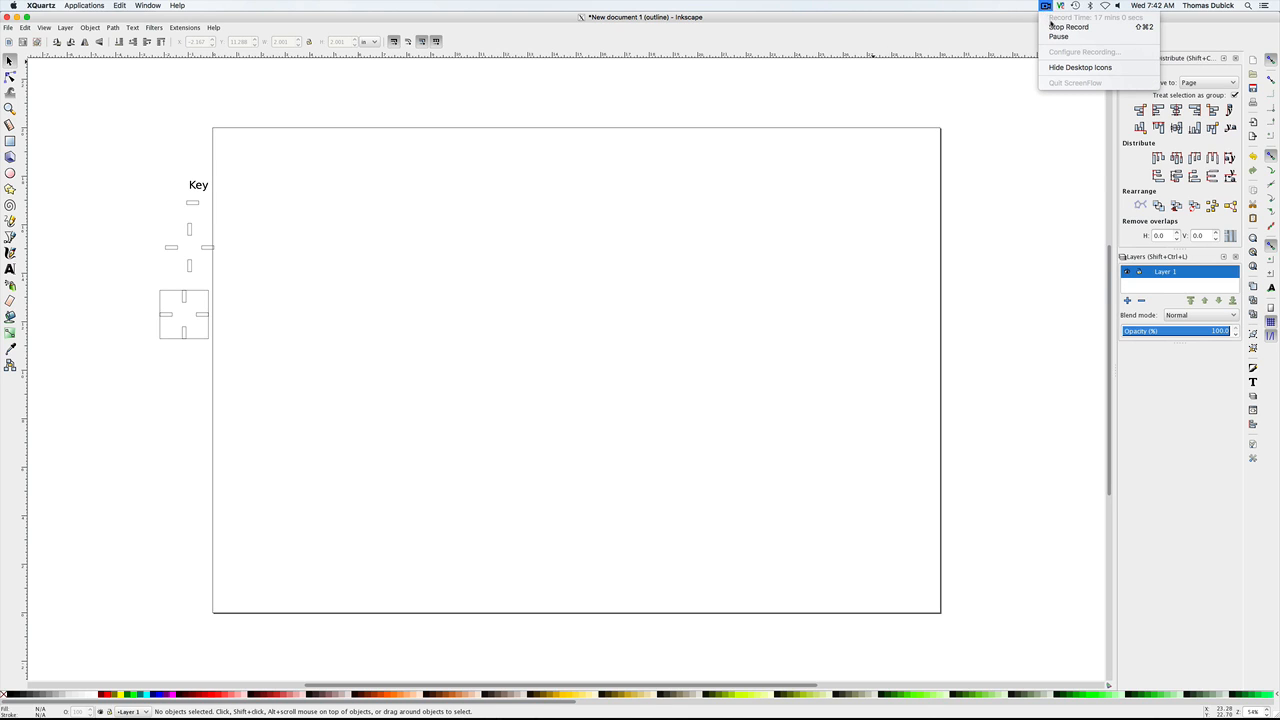